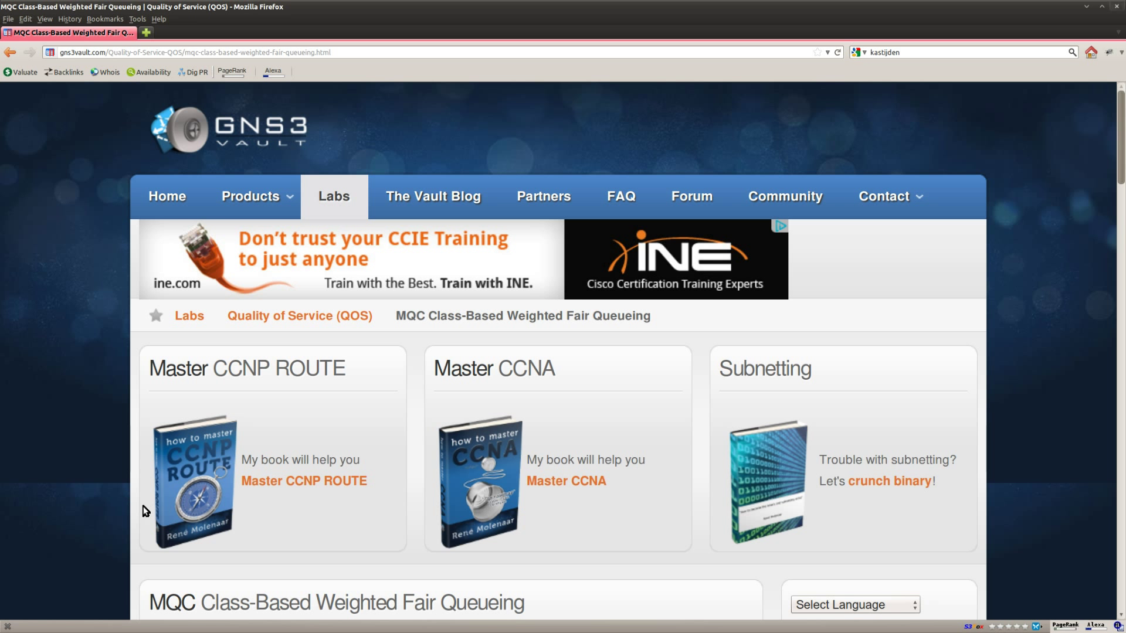
Step: Scroll the Class-Based Weighted Fair Queueing lab page to its Goal, IOS and Topology sections
scroll(110, 487, "down", 5)
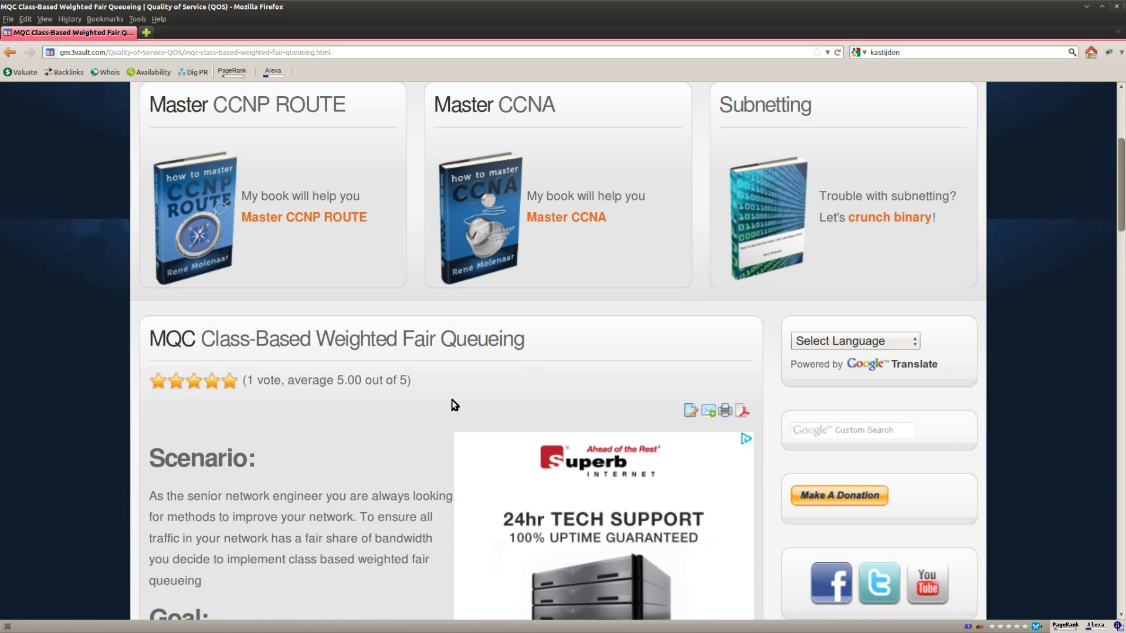
left_click_drag(523, 340, 204, 341)
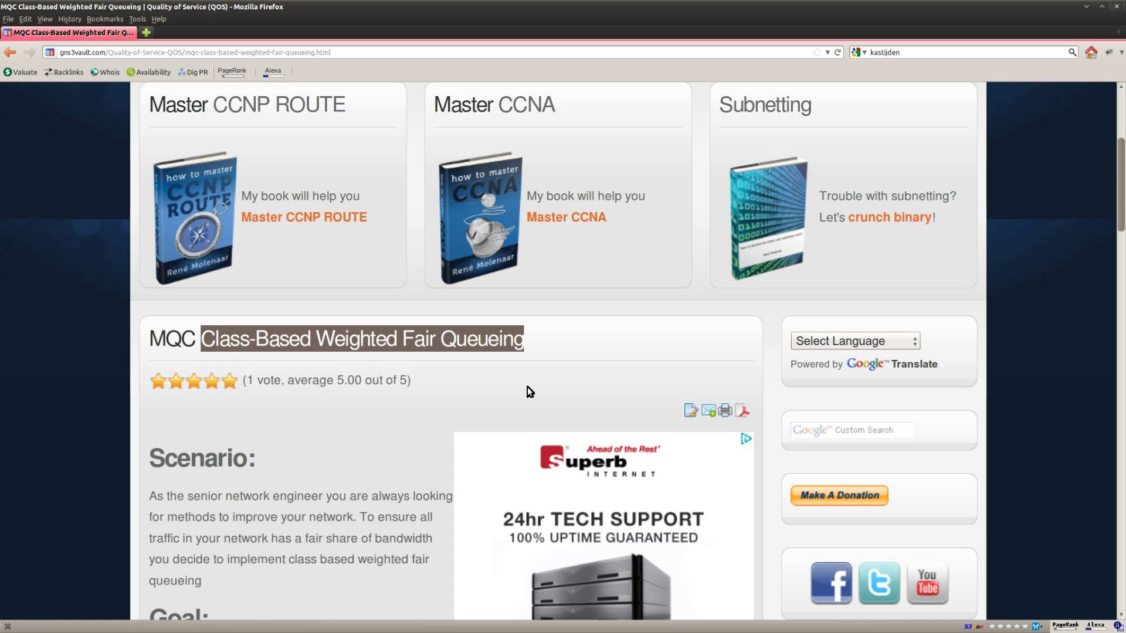
scroll(325, 518, "down", 7)
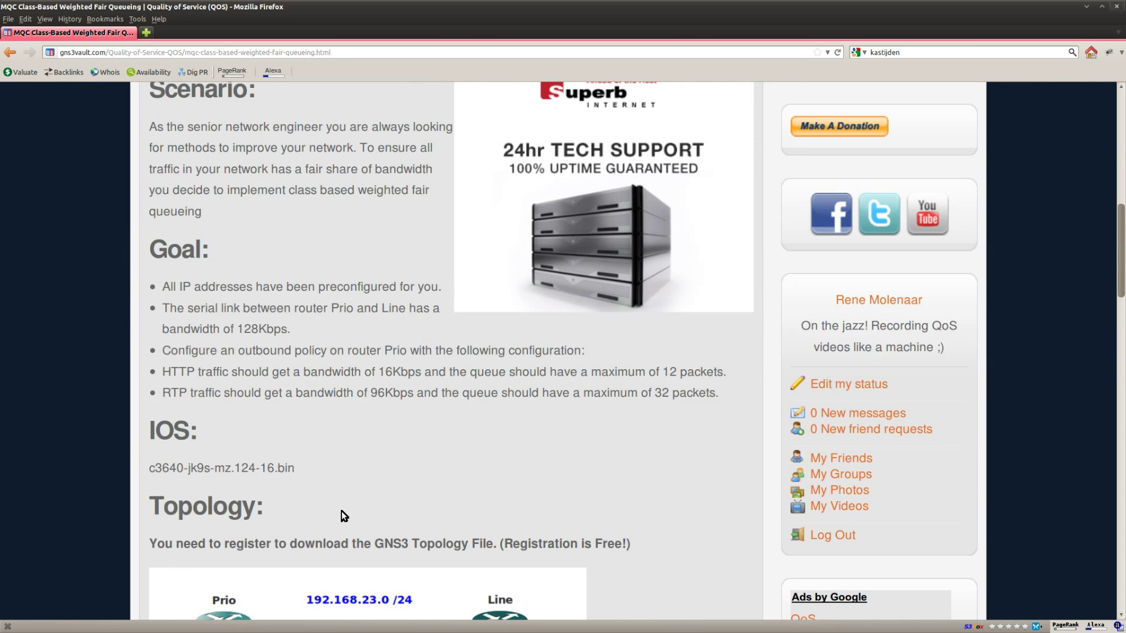
scroll(344, 512, "down", 3)
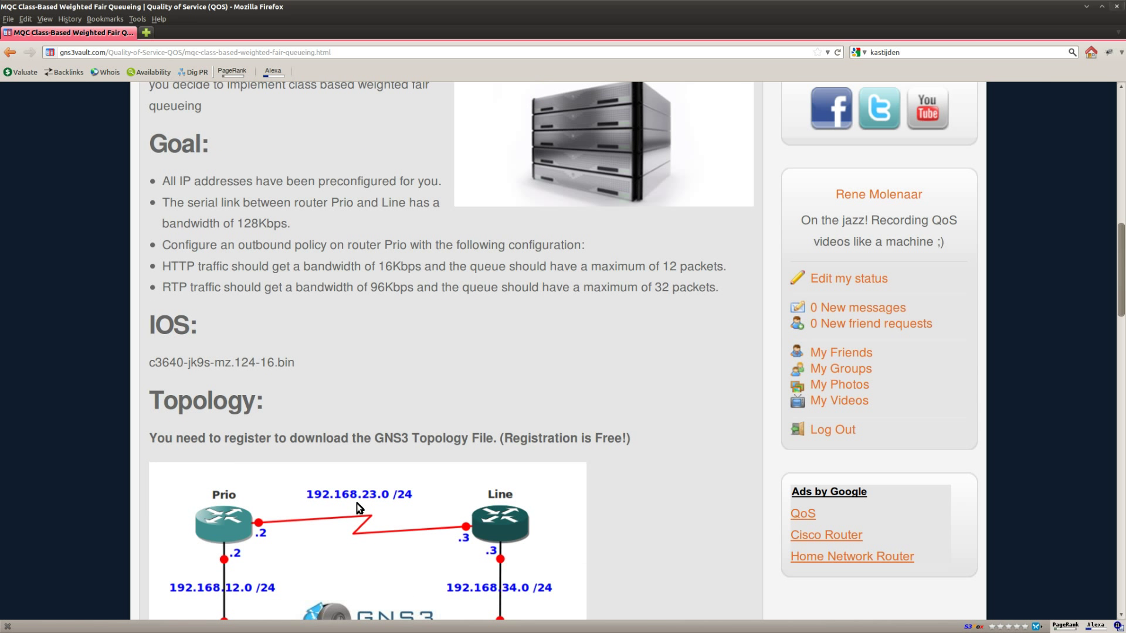
scroll(551, 405, "down", 6)
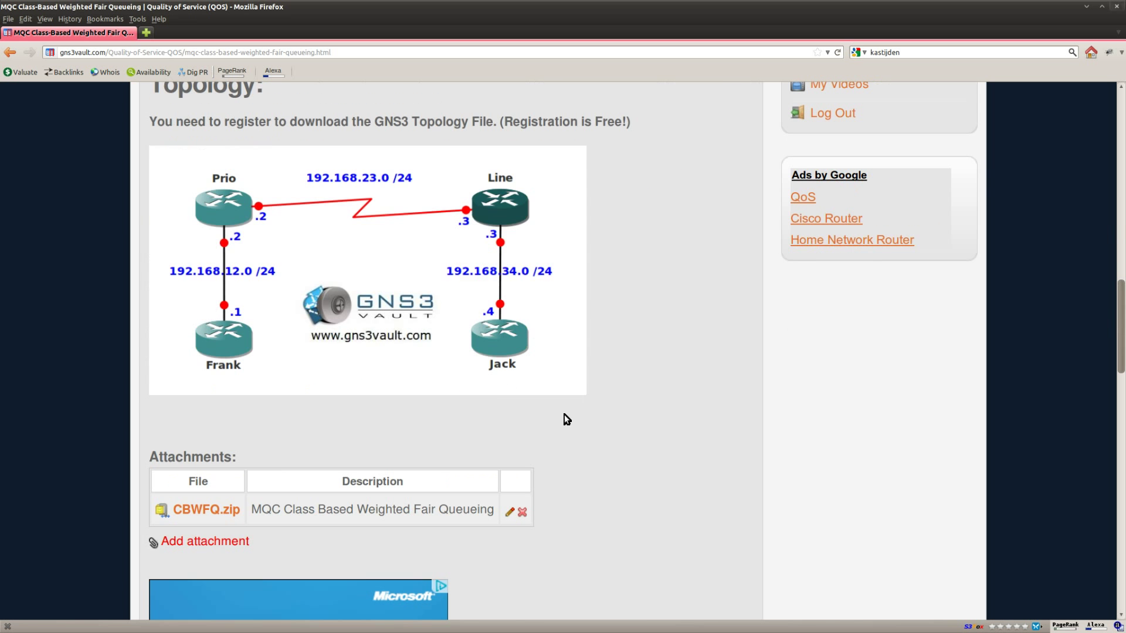
scroll(182, 485, "up", 4)
scroll(151, 382, "up", 1)
scroll(151, 382, "up", 2)
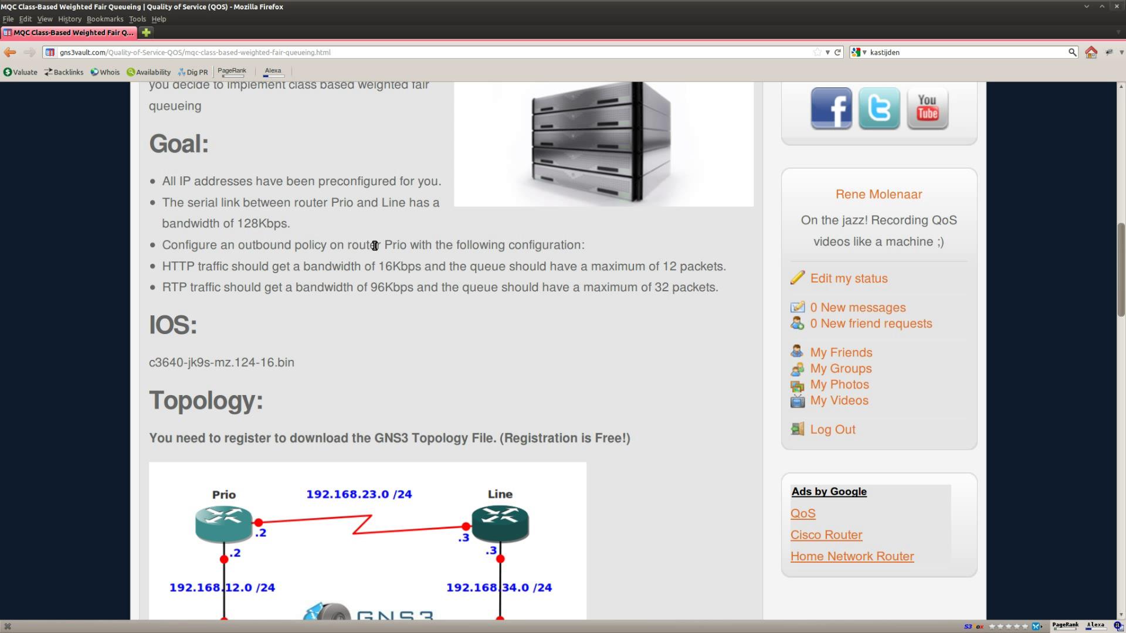
left_click_drag(426, 245, 263, 247)
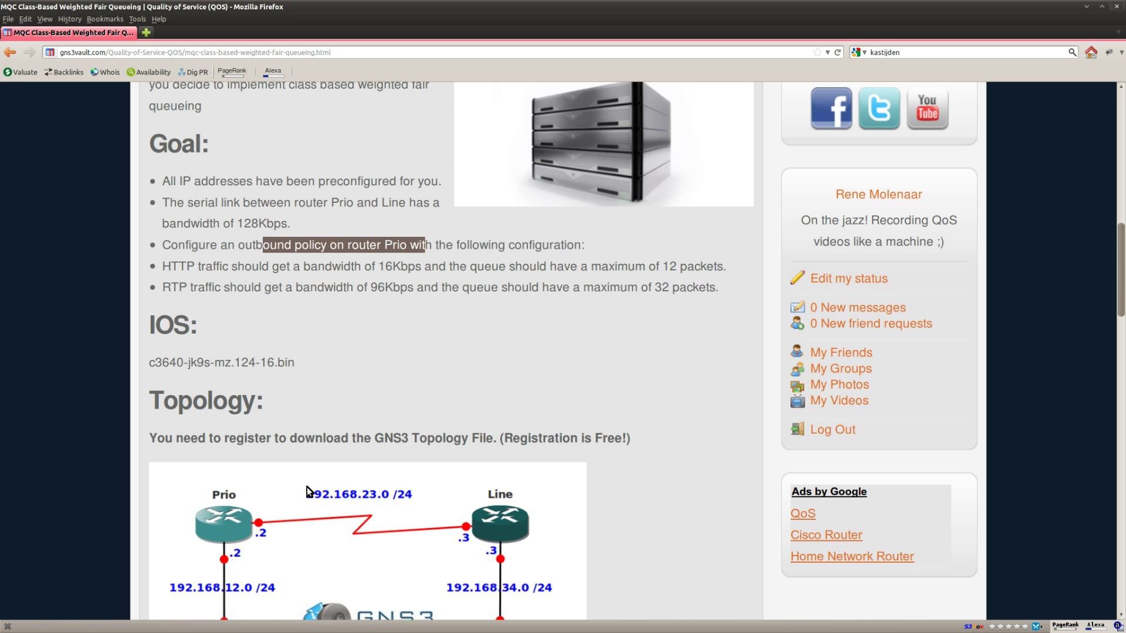
scroll(307, 487, "down", 1)
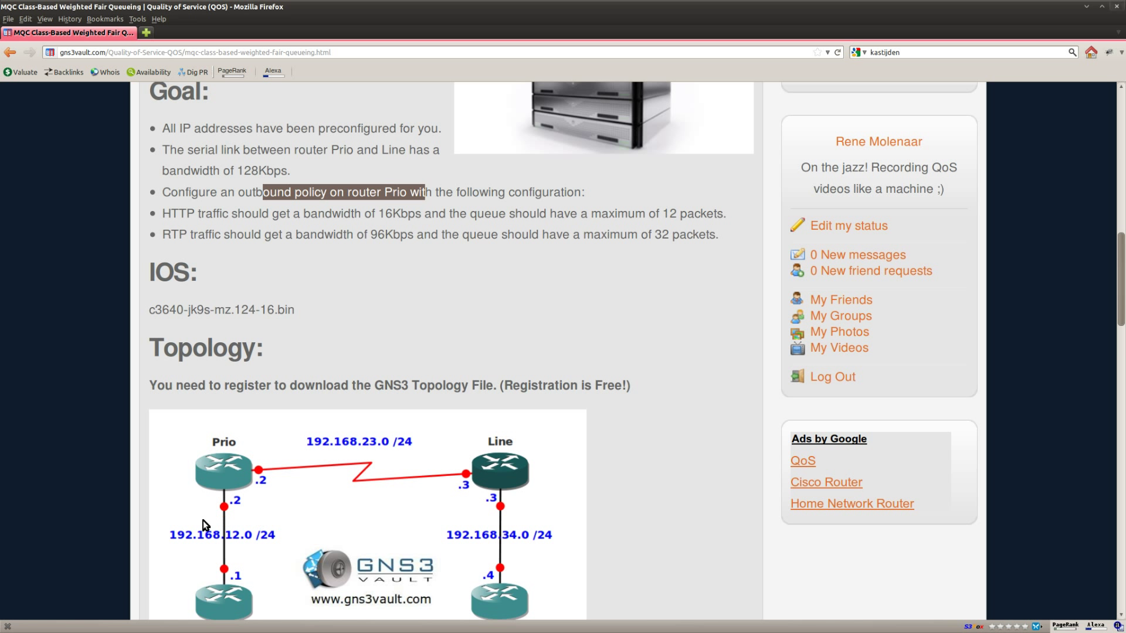
left_click(294, 195)
left_click_drag(303, 175, 354, 151)
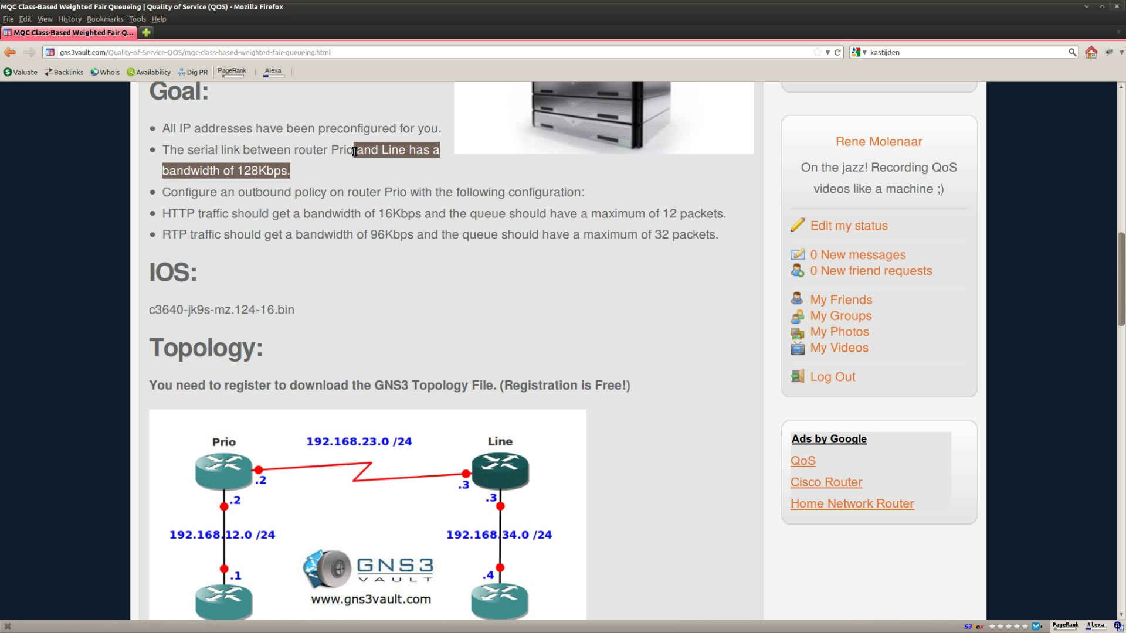
left_click(251, 190)
left_click_drag(288, 174, 232, 174)
left_click(377, 217)
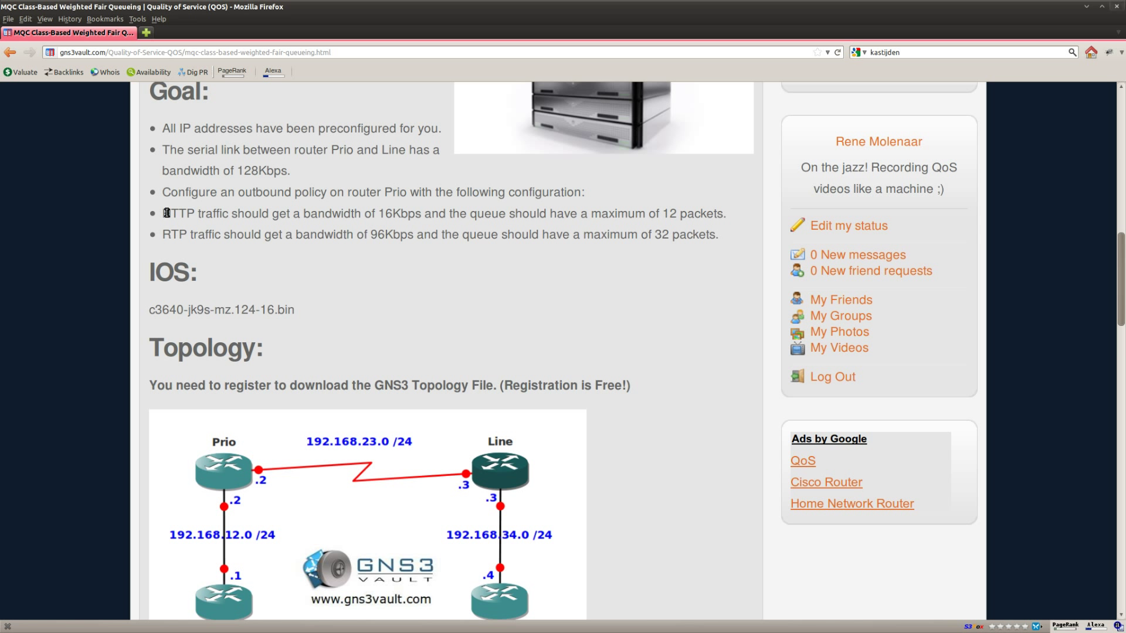
left_click_drag(164, 215, 499, 208)
left_click(424, 214)
left_click_drag(376, 215, 430, 217)
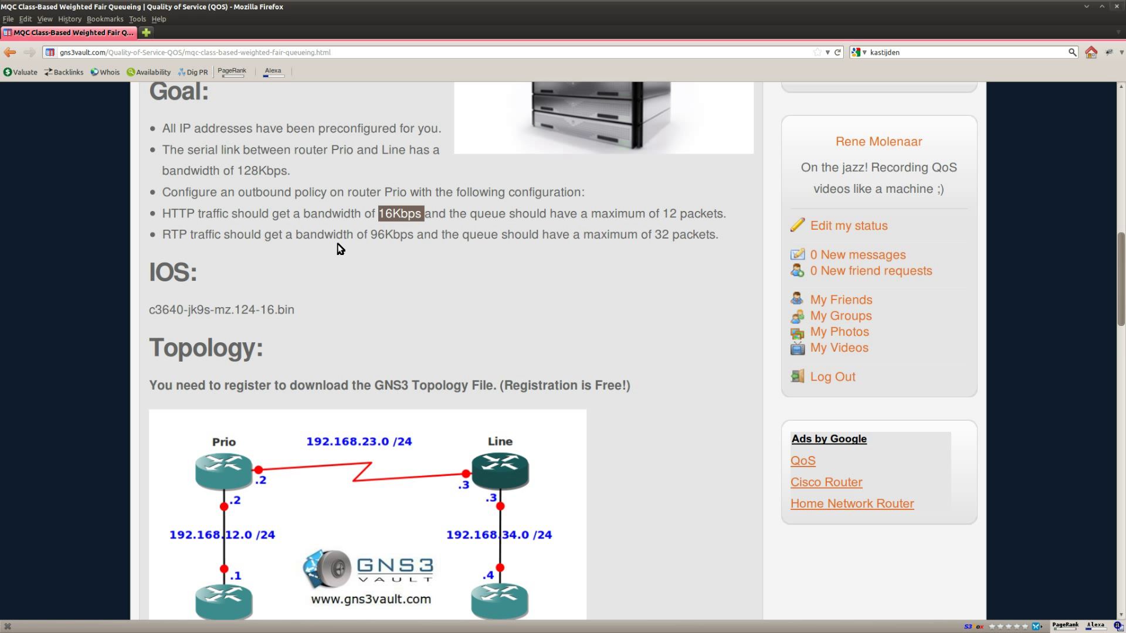
left_click_drag(346, 237, 434, 236)
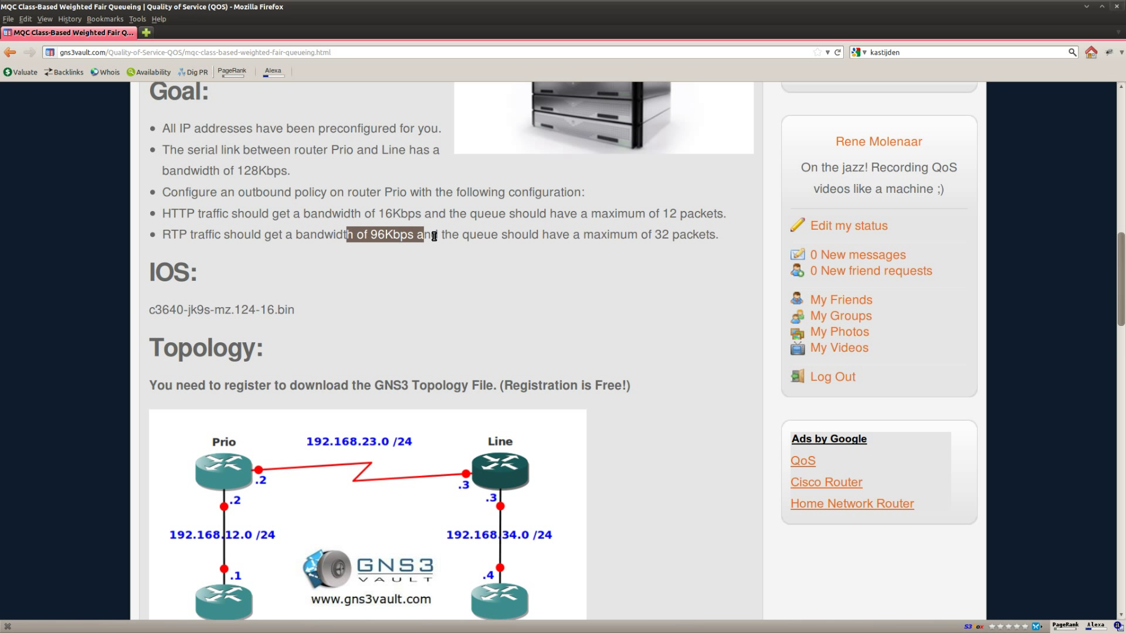
left_click(475, 237)
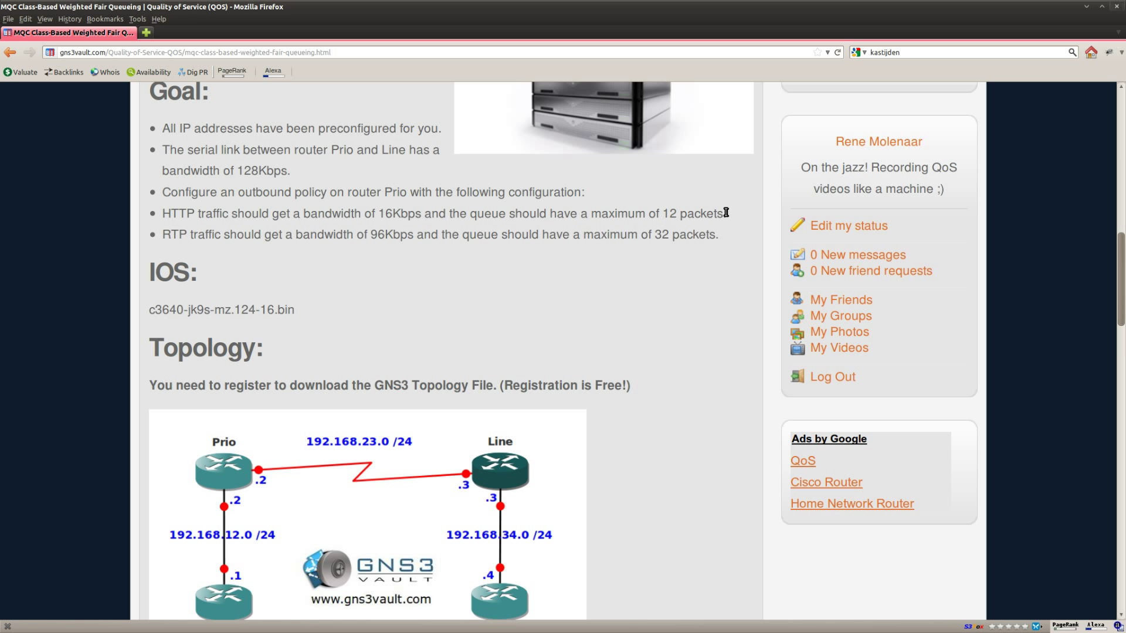
left_click_drag(727, 214, 650, 215)
left_click_drag(718, 237, 626, 238)
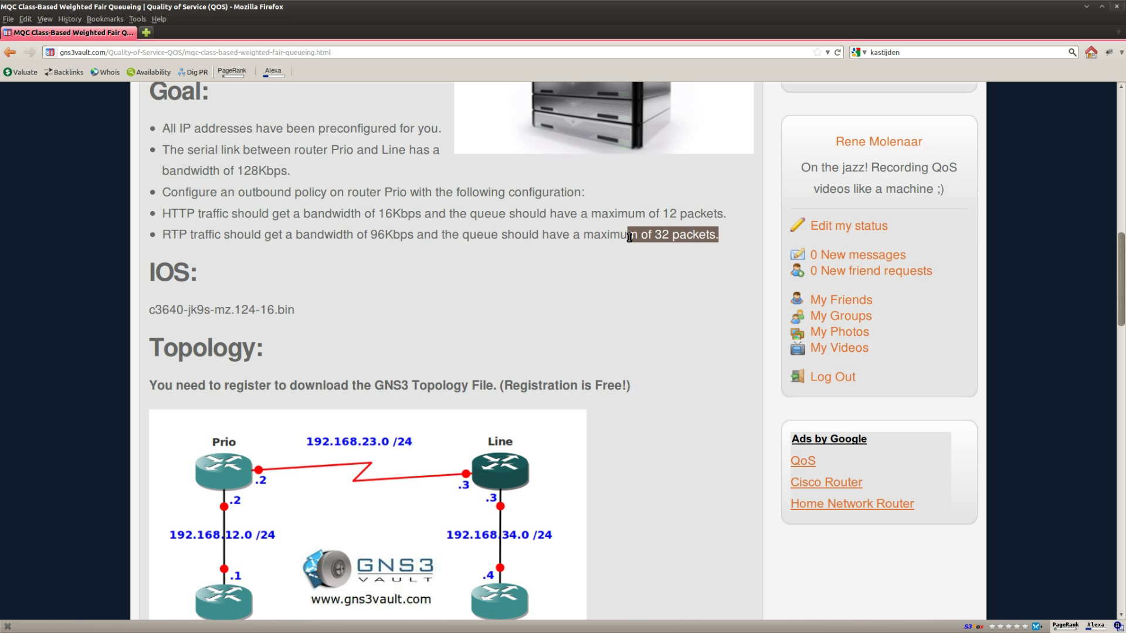
left_click(637, 262)
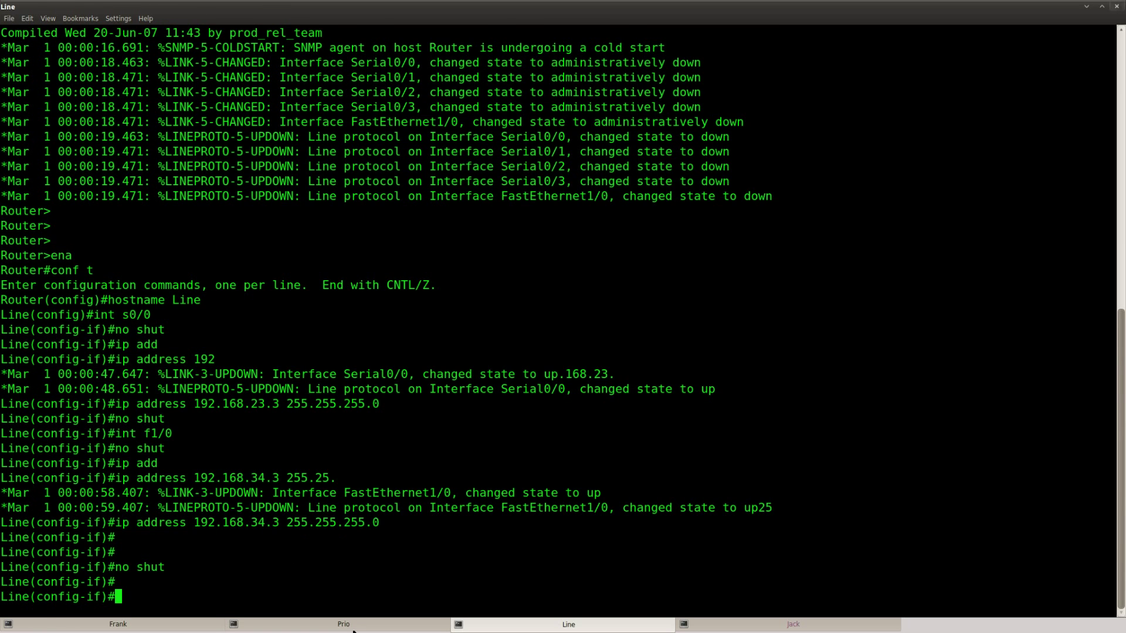
Step: Set bandwidth 128 on the Prio router's serial interface s0/0
left_click(353, 629)
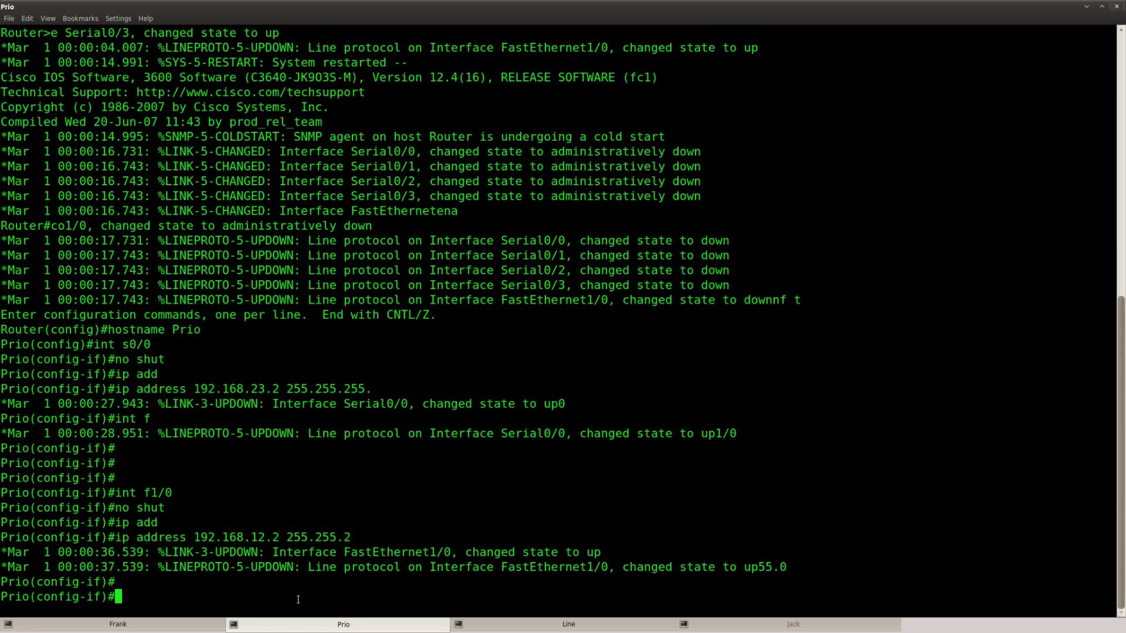
type("exit")
key("Return")
key("Return")
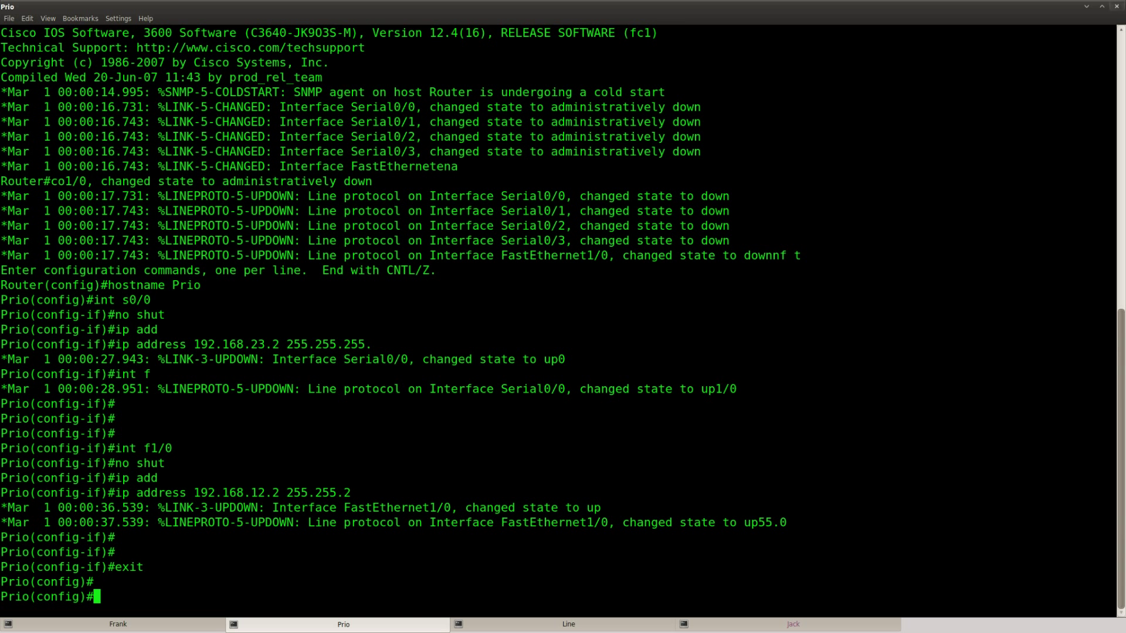
type("int s0/0")
key("Return")
type("band")
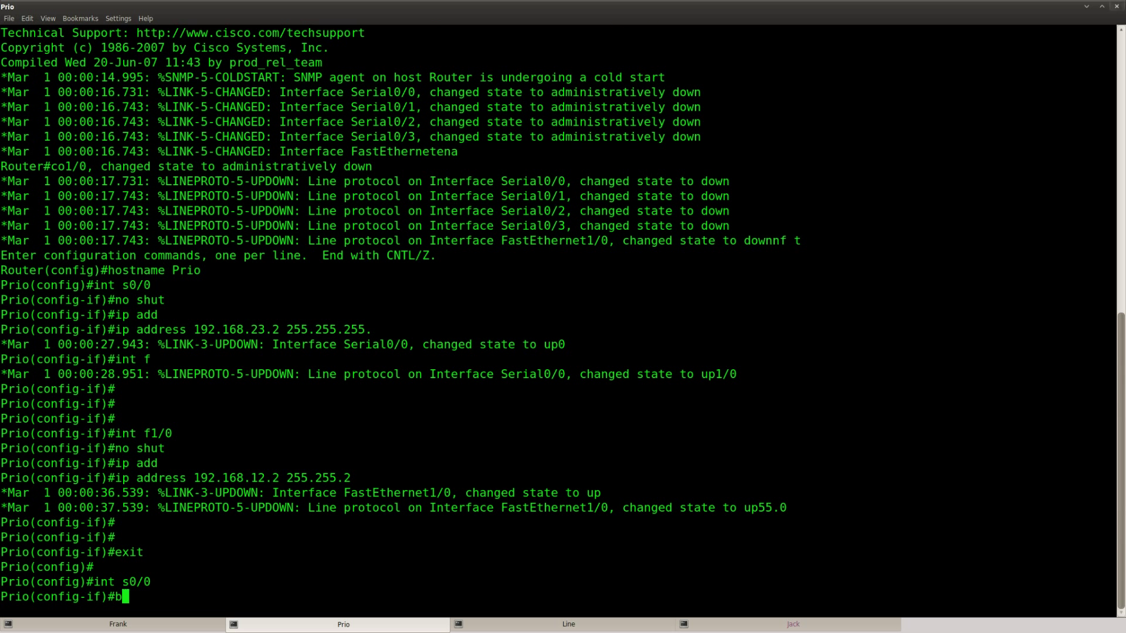
key("Tab")
type("128")
key("Return")
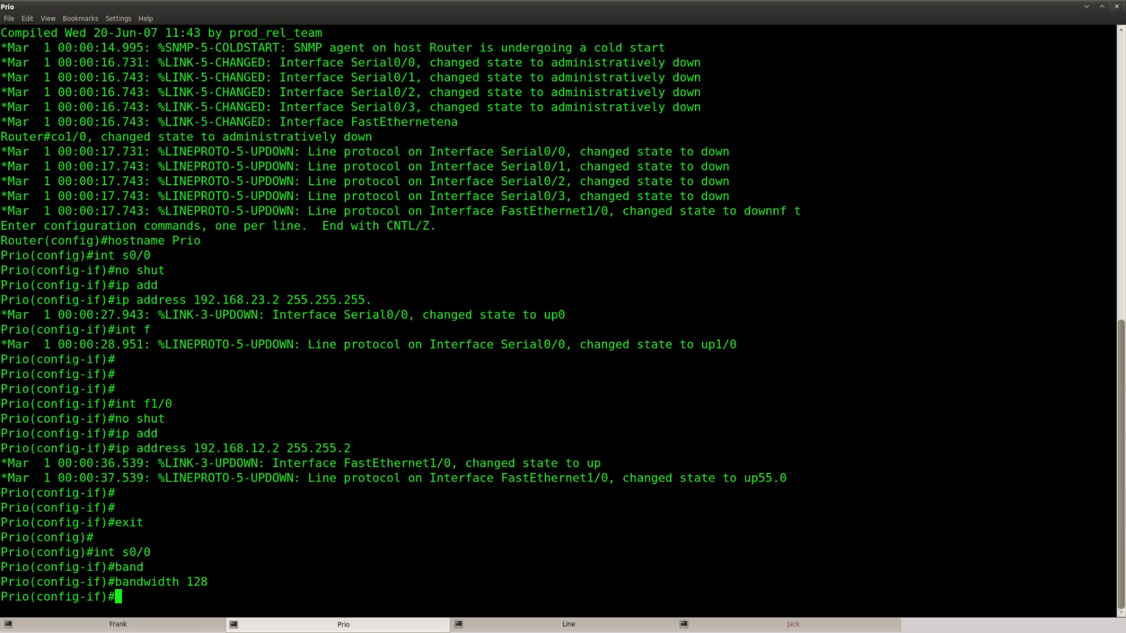
key("Return")
key("Return")
type("exit")
key("Return")
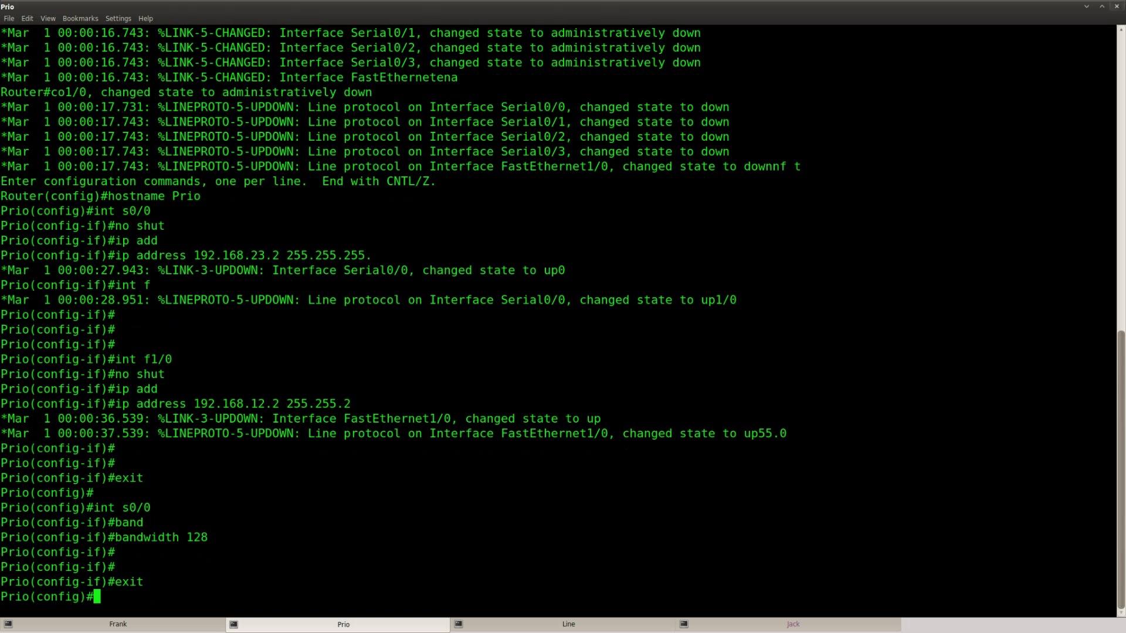
Step: Create class map HTTP matching protocol http
type("clas")
key("Tab")
type("HTTP")
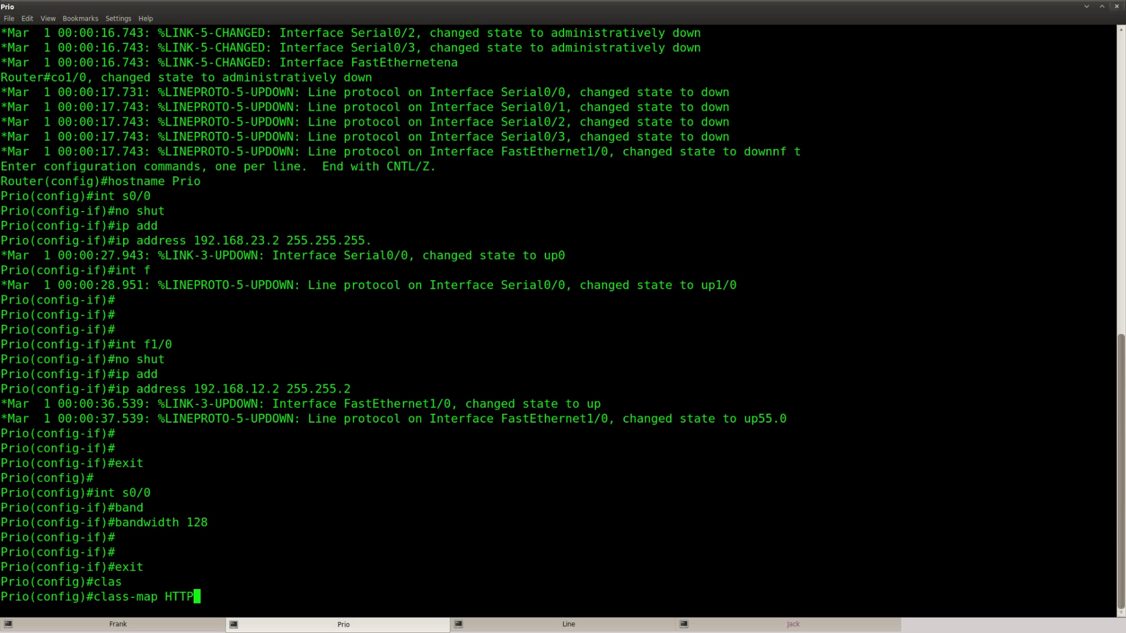
key("Return")
type("mat")
key("Tab")
type("prot")
key("Tab")
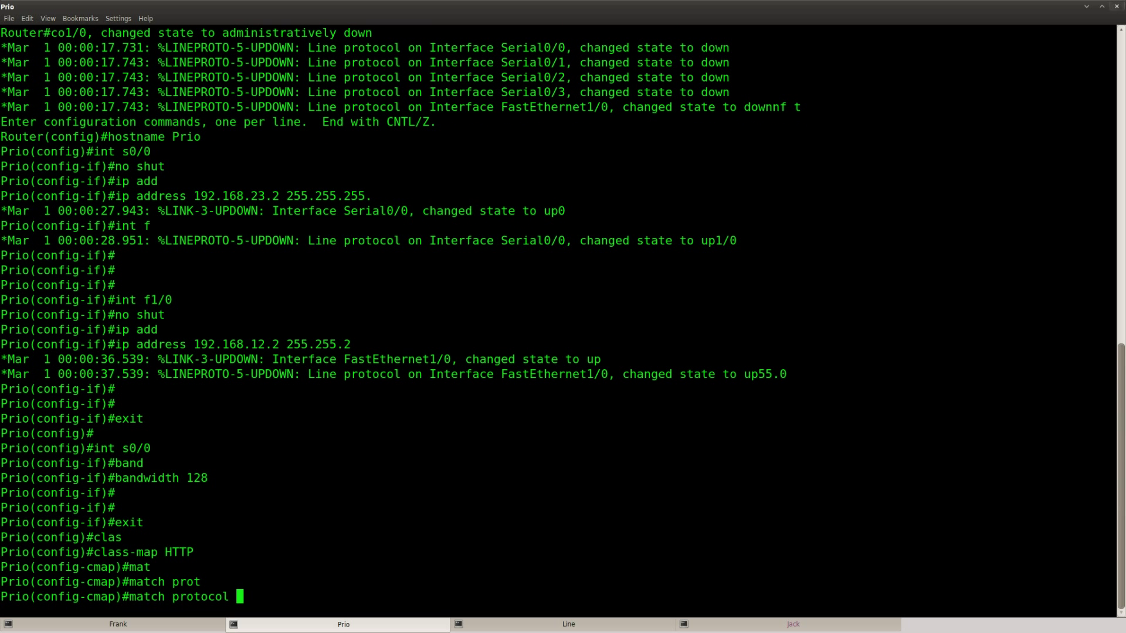
type("http")
key("Return")
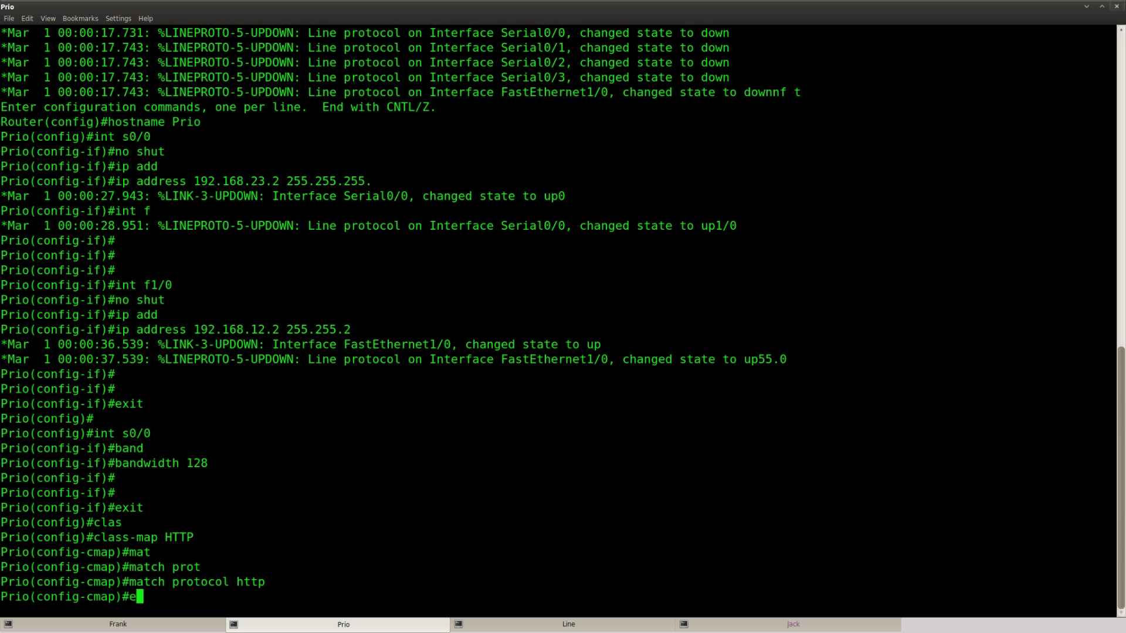
type("exit")
key("Return")
Step: Create class map TELNET matching protocol telnet
type("class")
key("Tab")
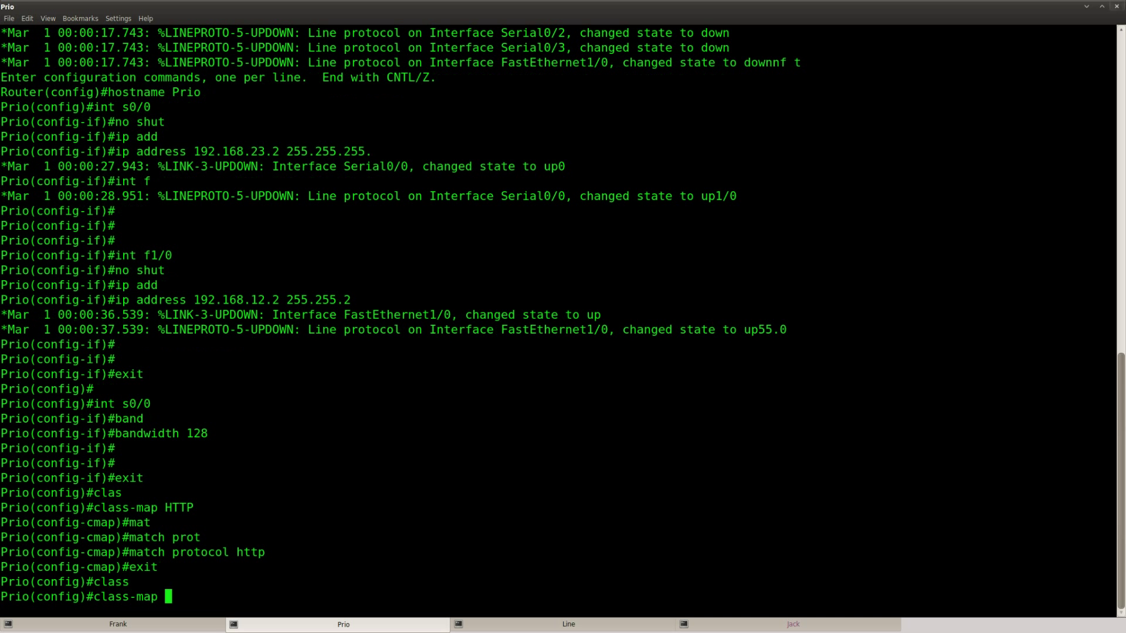
type("TELNET")
key("Return")
type("map)#ma")
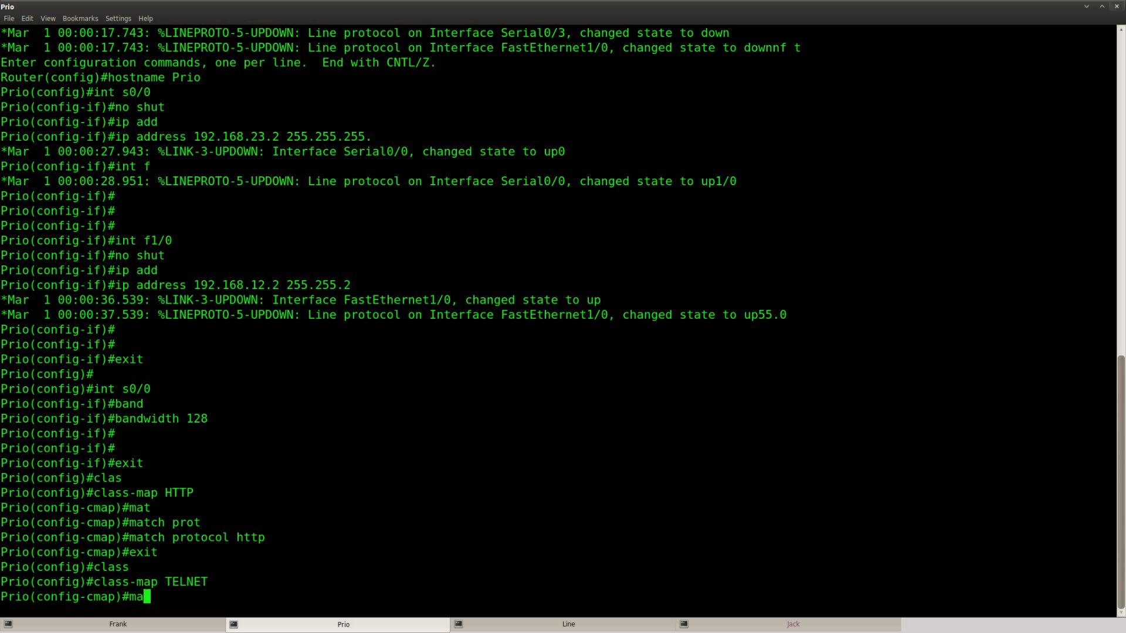
type("t")
key("Tab")
type("pro")
key("Tab")
key("Return")
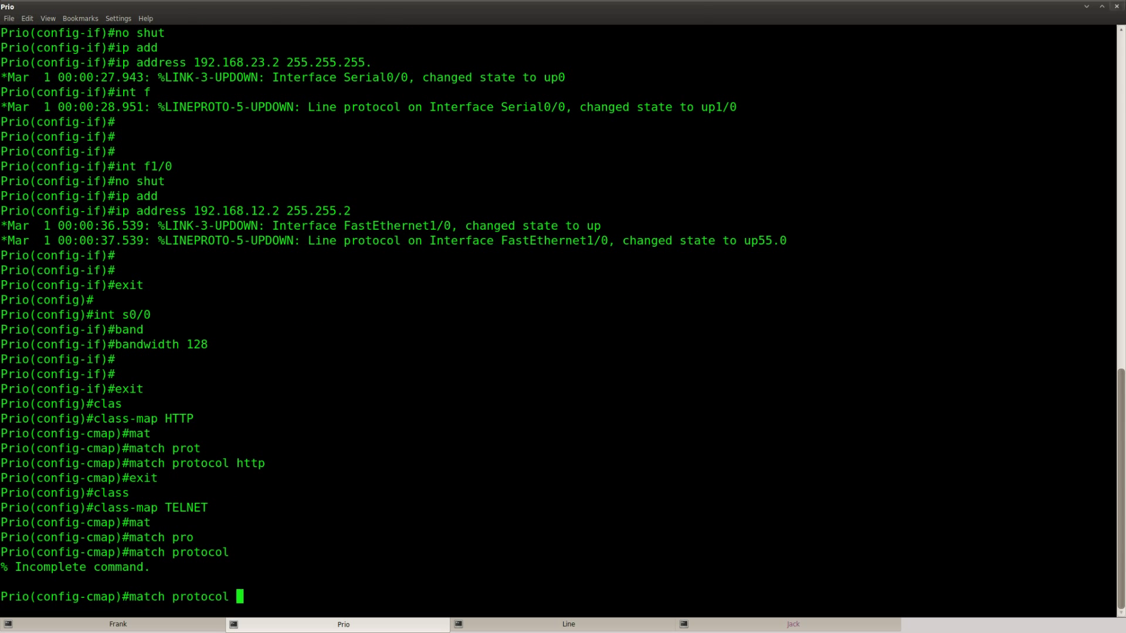
type("tel")
key("Tab")
key("Return")
type("exit")
key("Return")
Step: Create policy map CBWFQ, enter its HTTP class, and start a bandwidth command
type("po")
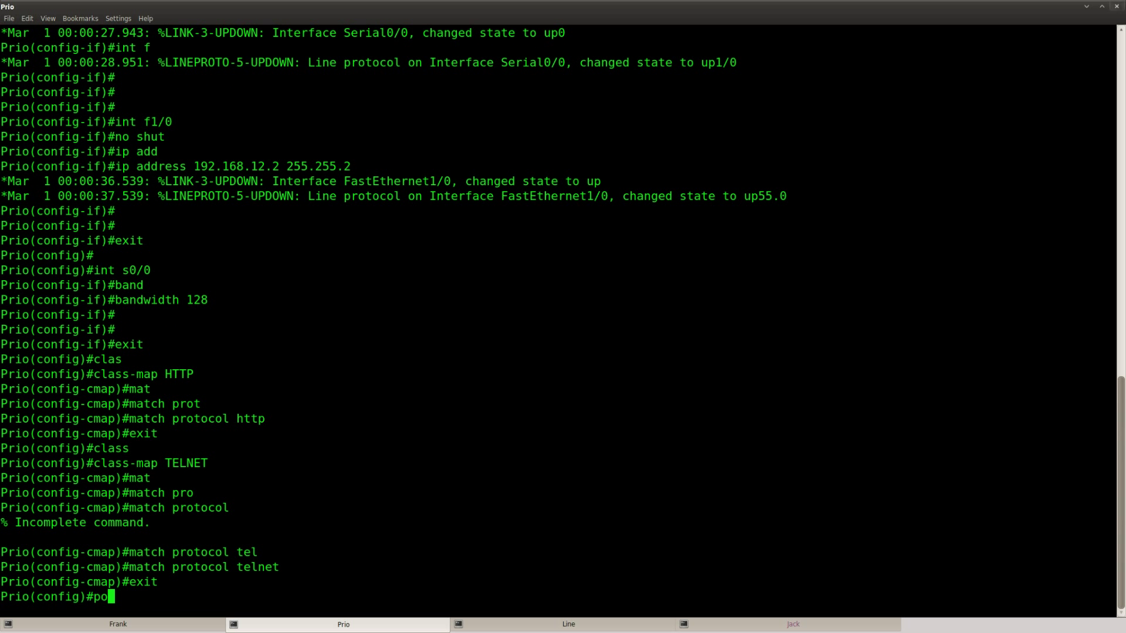
type("lic")
key("Tab")
key("Tab")
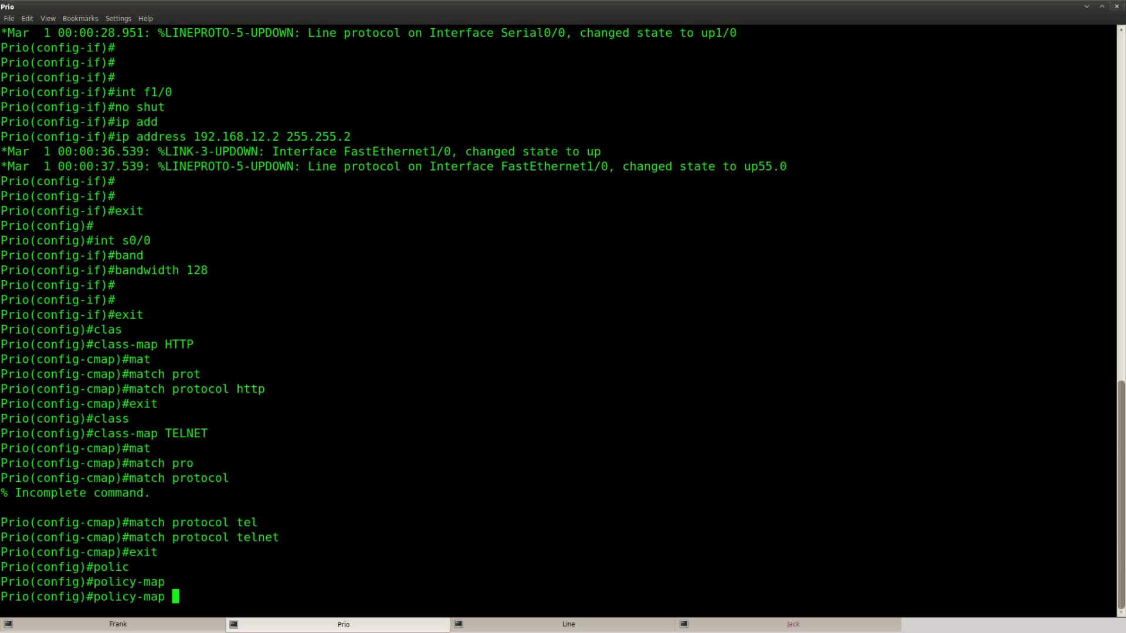
type("CBWFQ")
key("Return")
key("Return")
type("config-pmap)#c")
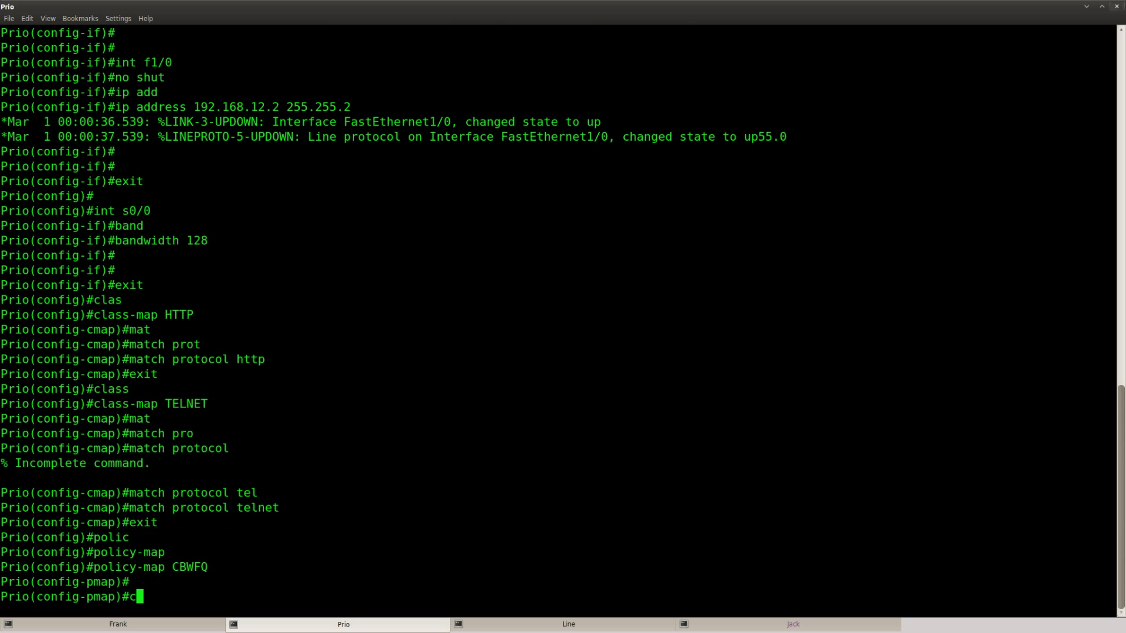
type("lass")
key("Tab")
type("HTTP")
key("Return")
type("band")
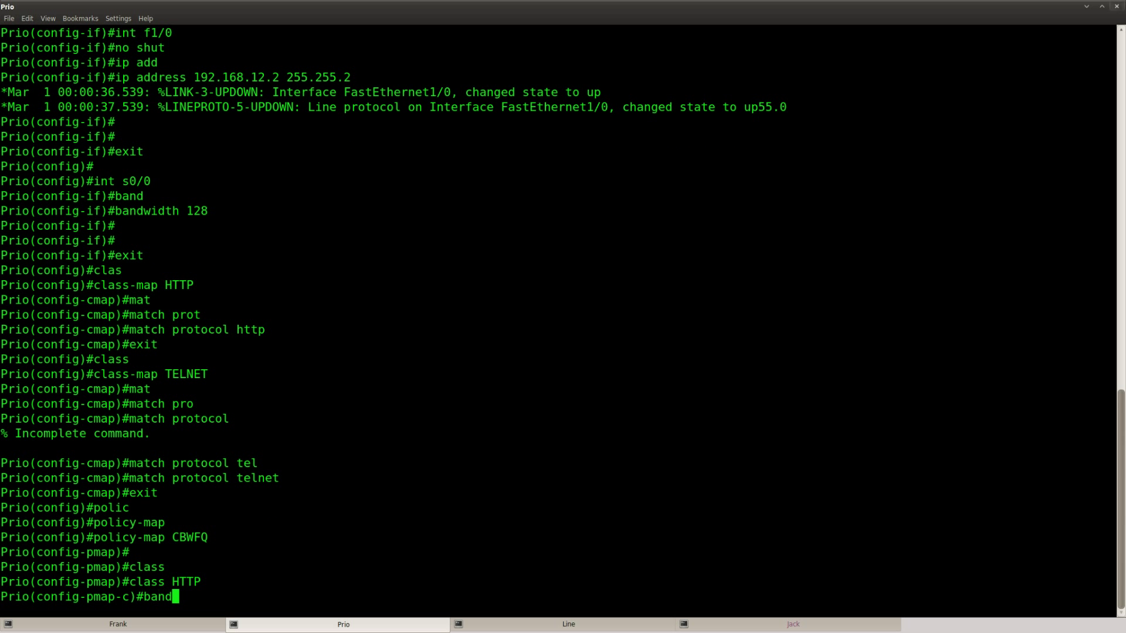
key("Tab")
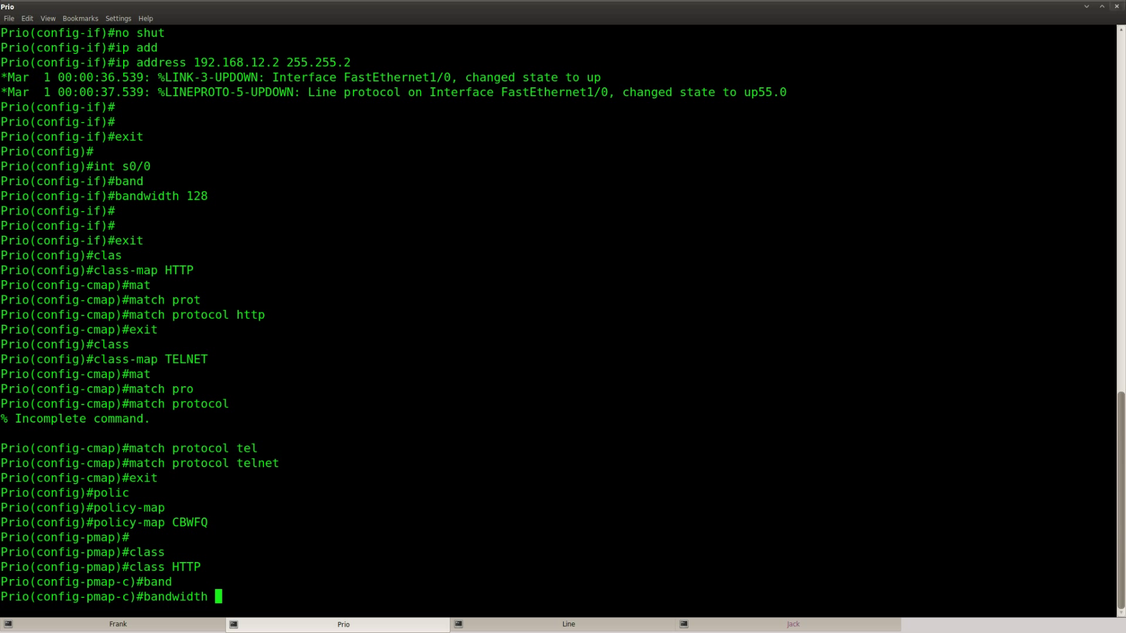
key("alt+Tab")
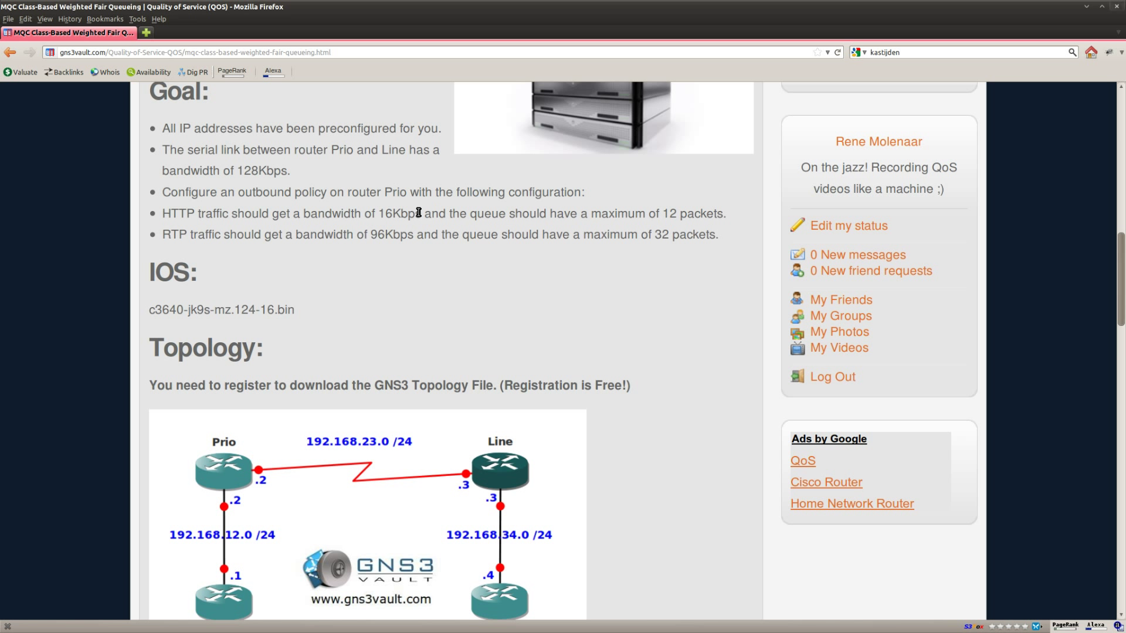
left_click_drag(421, 211, 317, 212)
left_click_drag(416, 234, 337, 235)
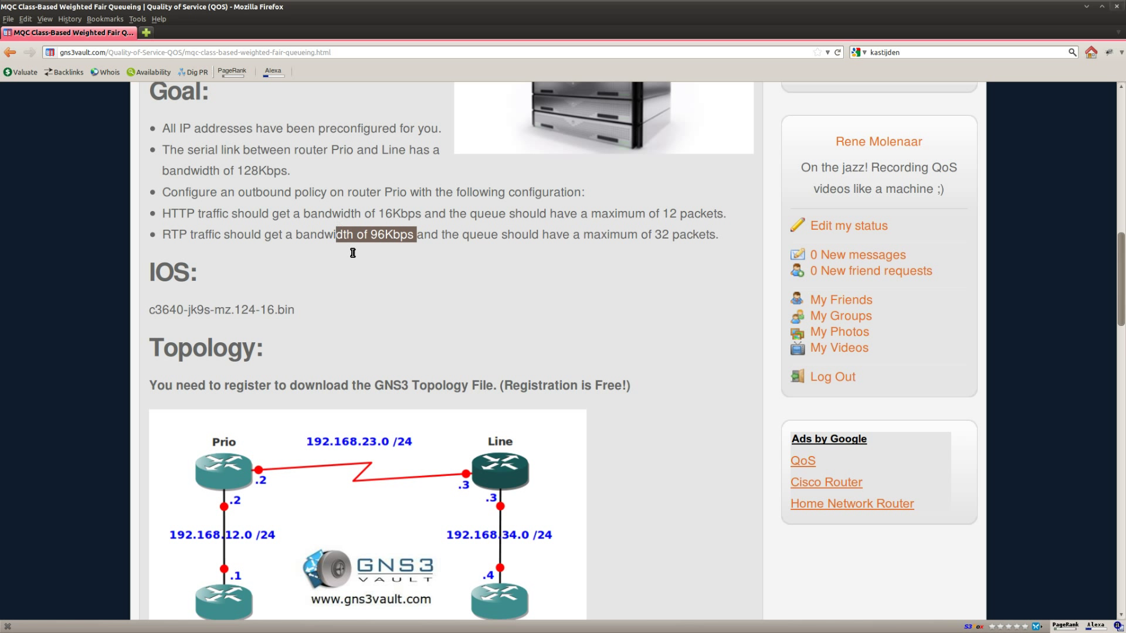
left_click(377, 284)
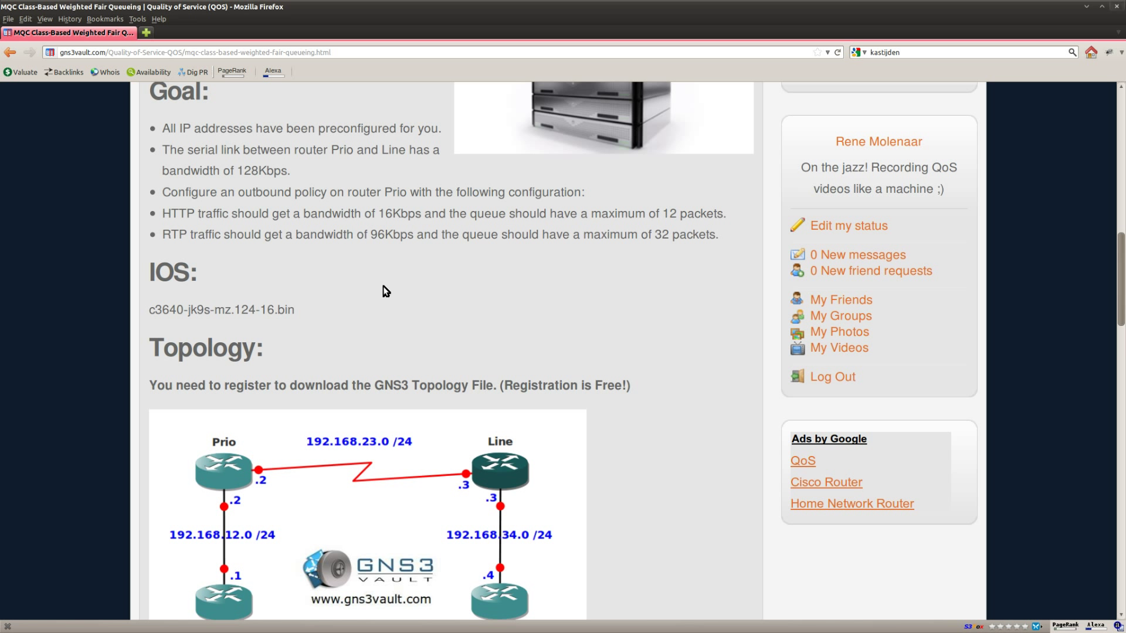
scroll(466, 340, "up", 3)
scroll(314, 322, "up", 3)
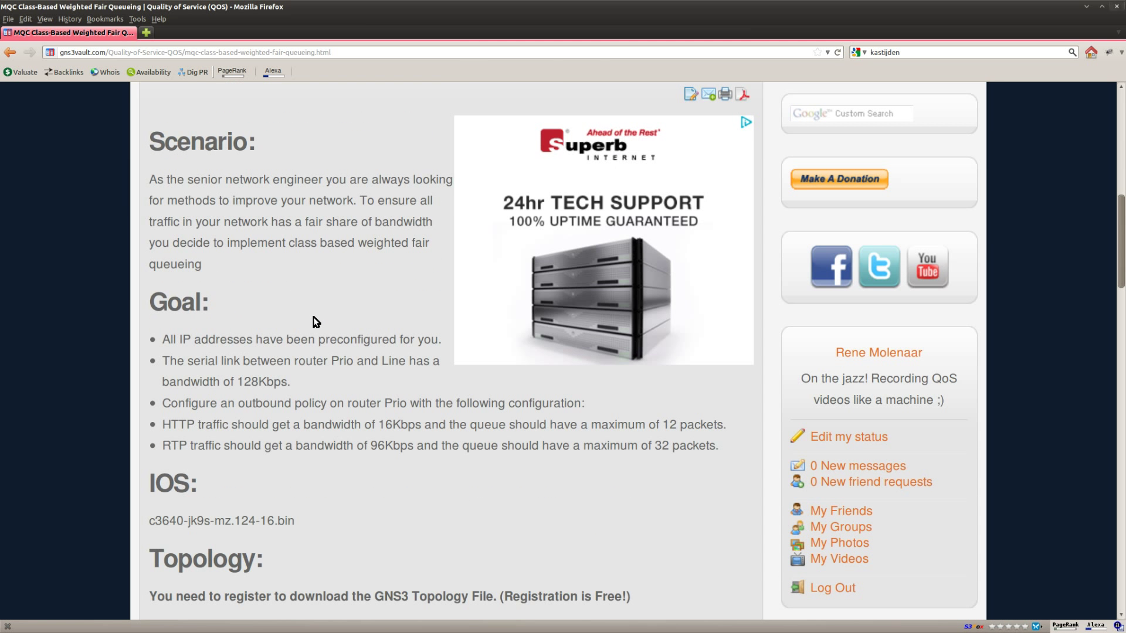
scroll(314, 321, "down", 3)
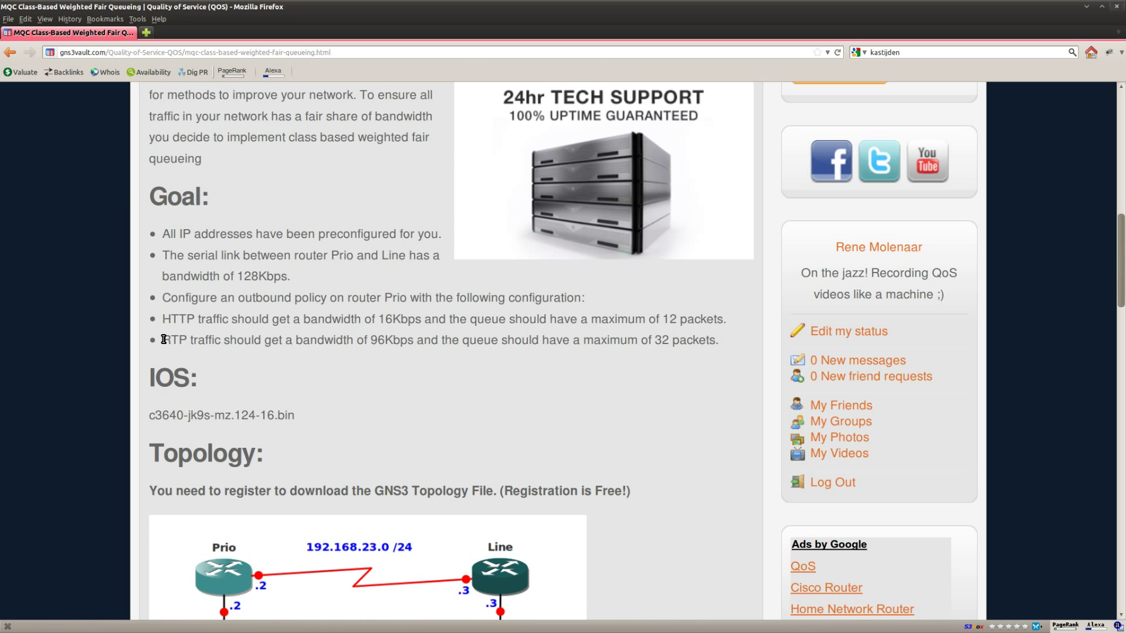
left_click_drag(163, 340, 416, 340)
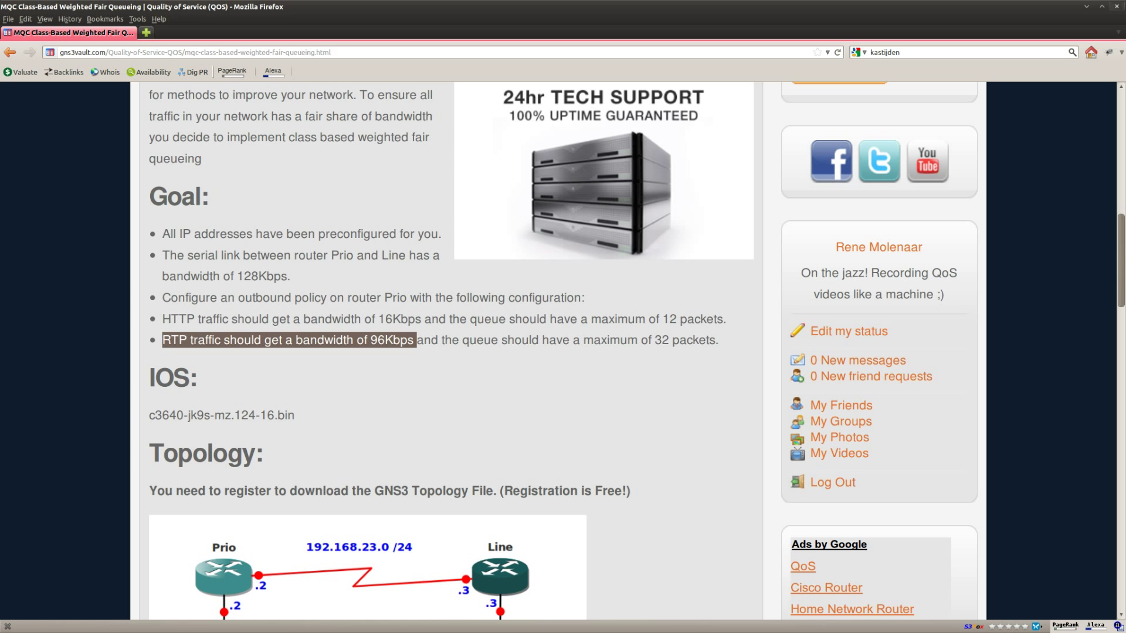
key("alt+Tab")
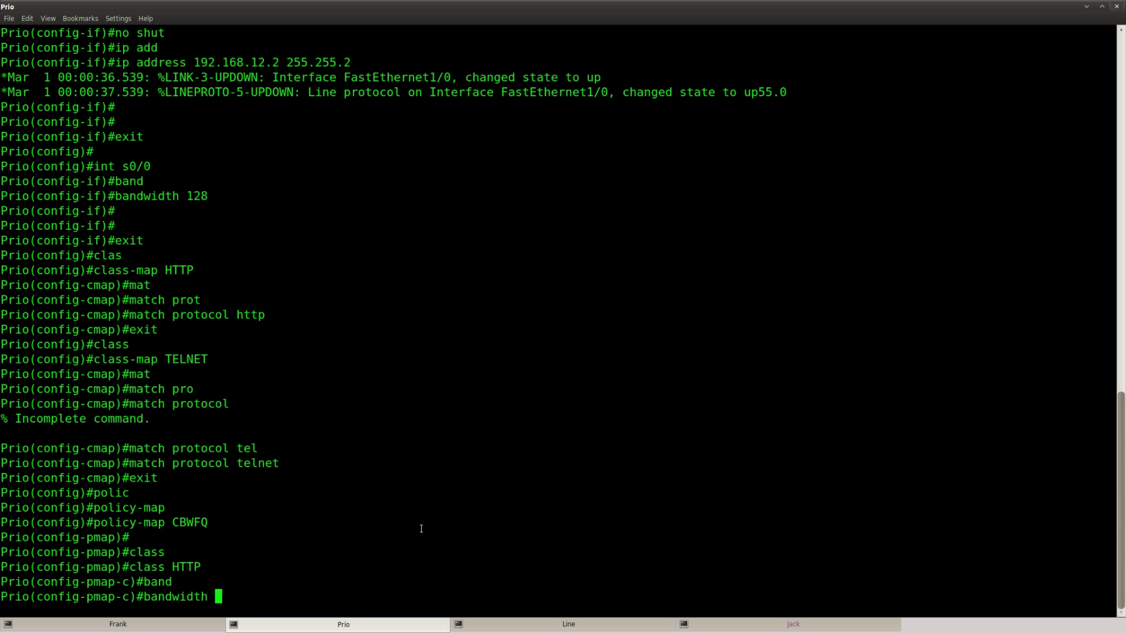
Step: Apply 16 kbps bandwidth to the CBWFQ policy's HTTP class
type("16")
key("Return")
key("ctrl+z")
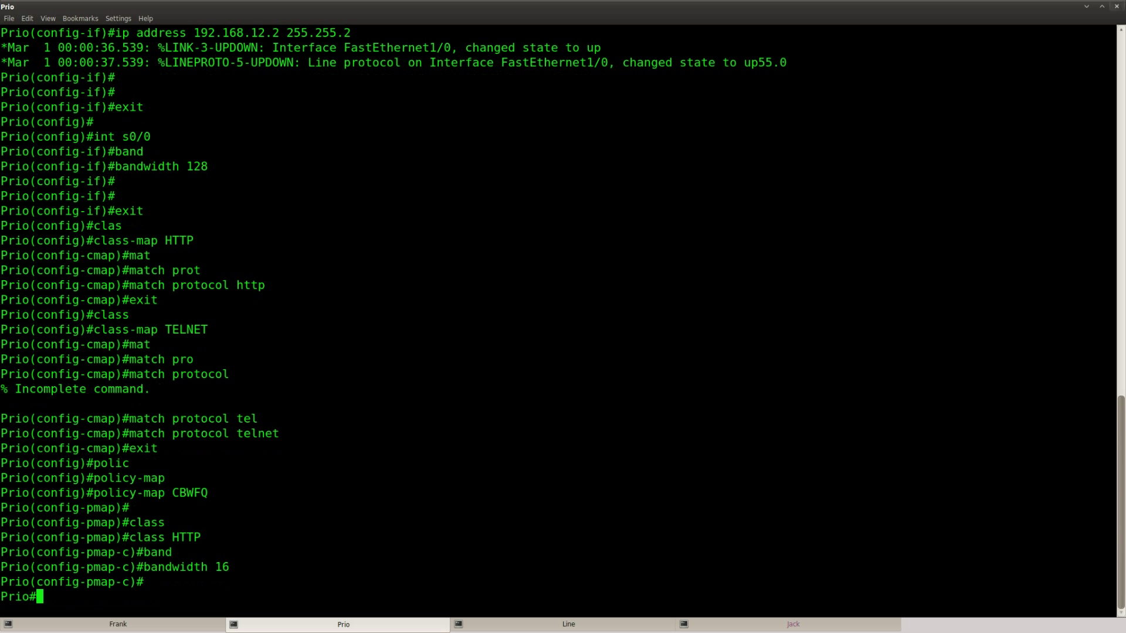
Step: Delete the TELNET class map from global configuration
type("conf t")
key("Return")
type("no class-map TELNET")
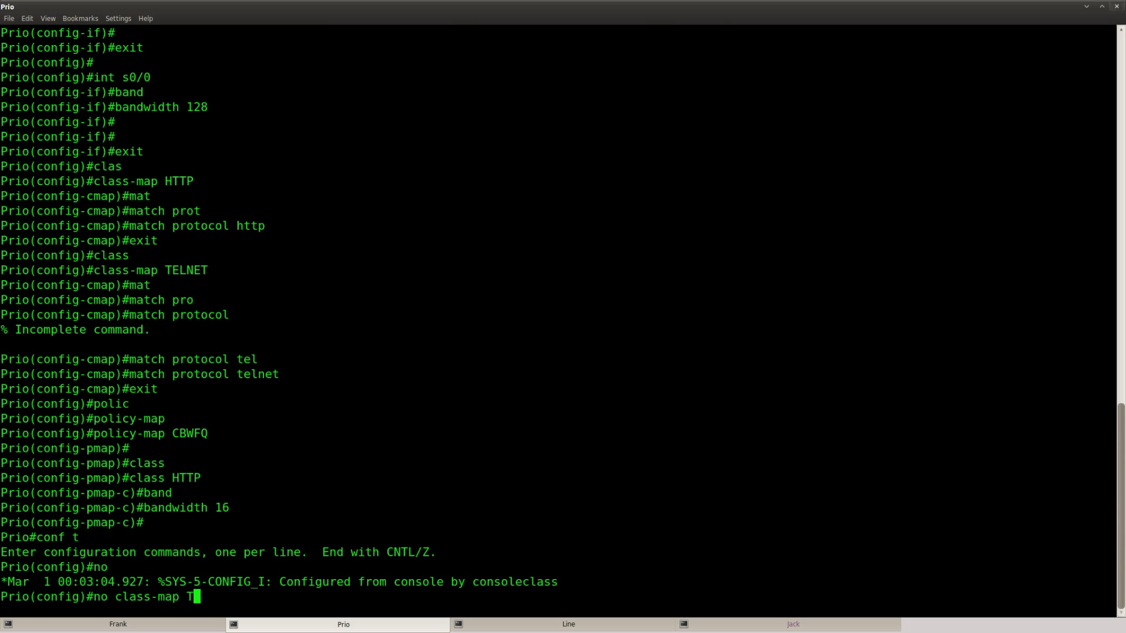
key("Return")
key("Return")
Step: Create class map RTP matching protocol RTP
type("class")
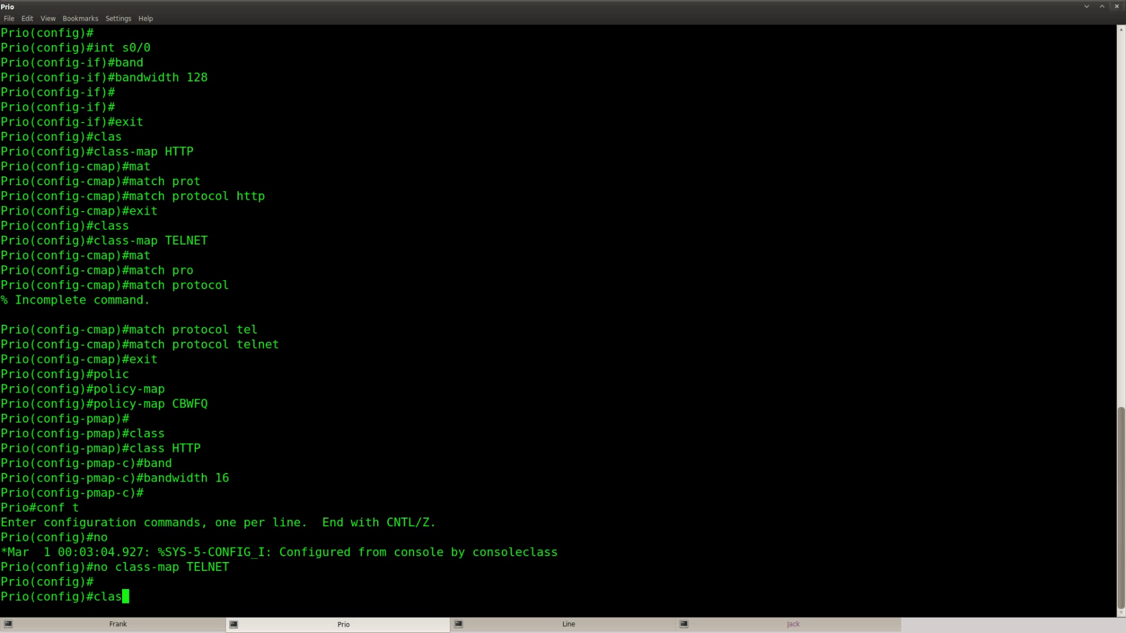
key("Tab")
type("RTP")
key("Return")
type("mat")
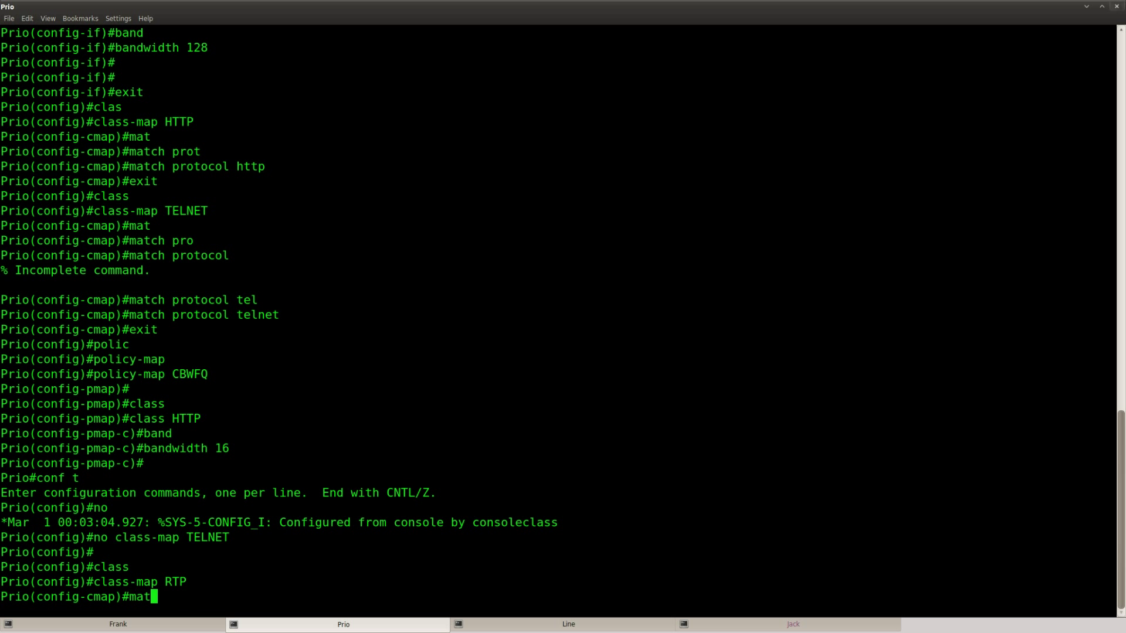
key("Tab")
type("pro")
key("Tab")
type("t")
key("BackSpace")
type("RTP")
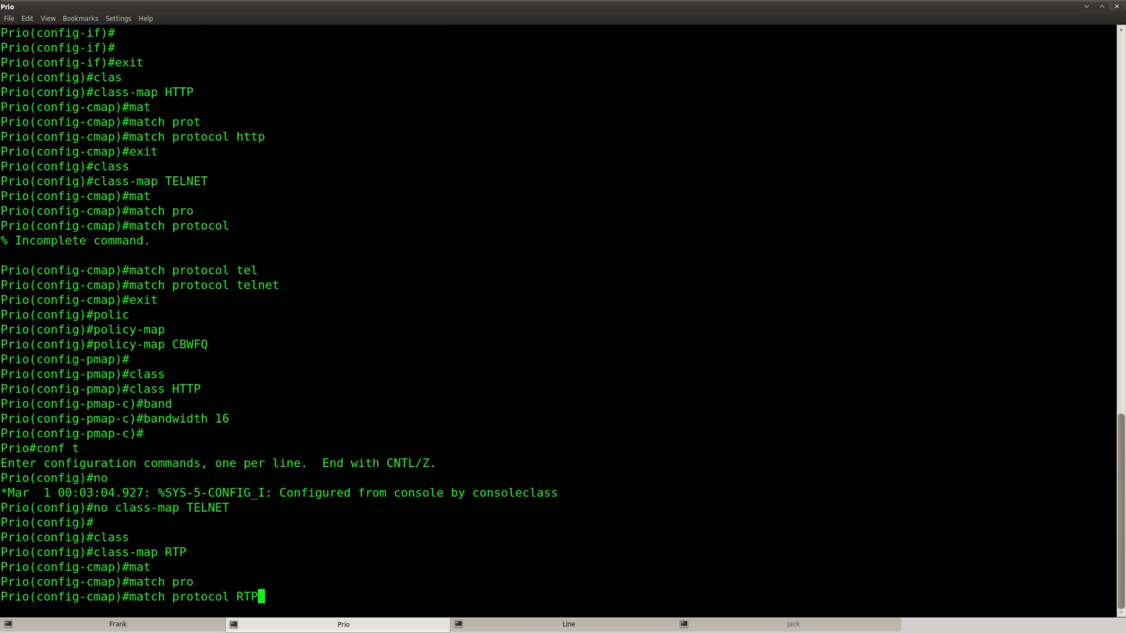
key("Return")
key("Return")
Step: Return to the HTTP class of the CBWFQ policy map
type("exit")
key("Return")
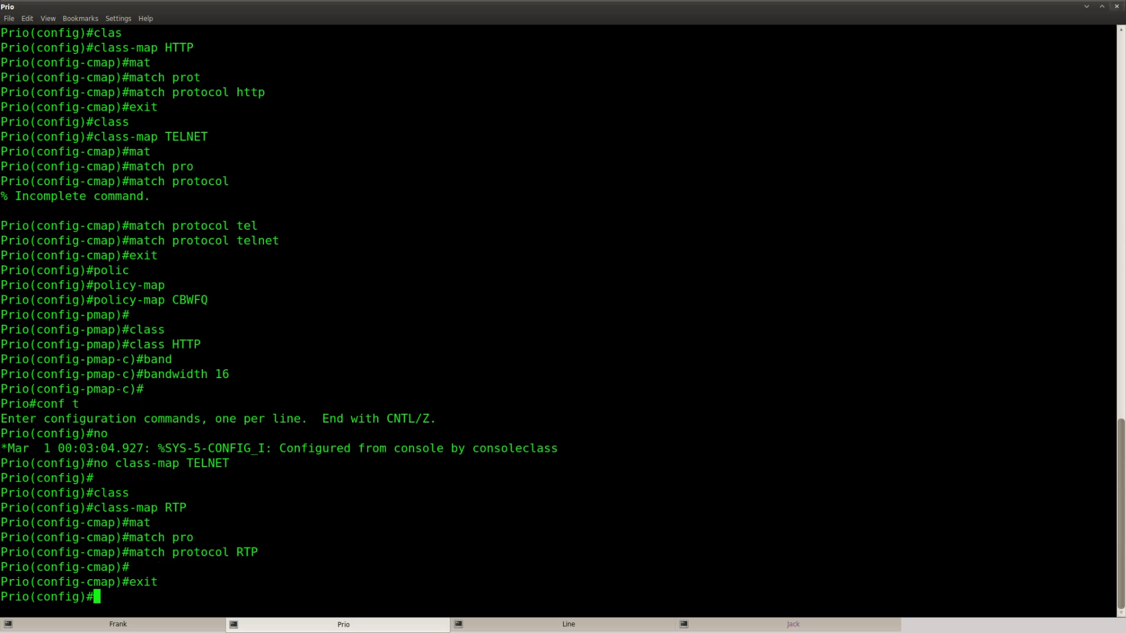
type("polic")
key("Tab")
key("Tab")
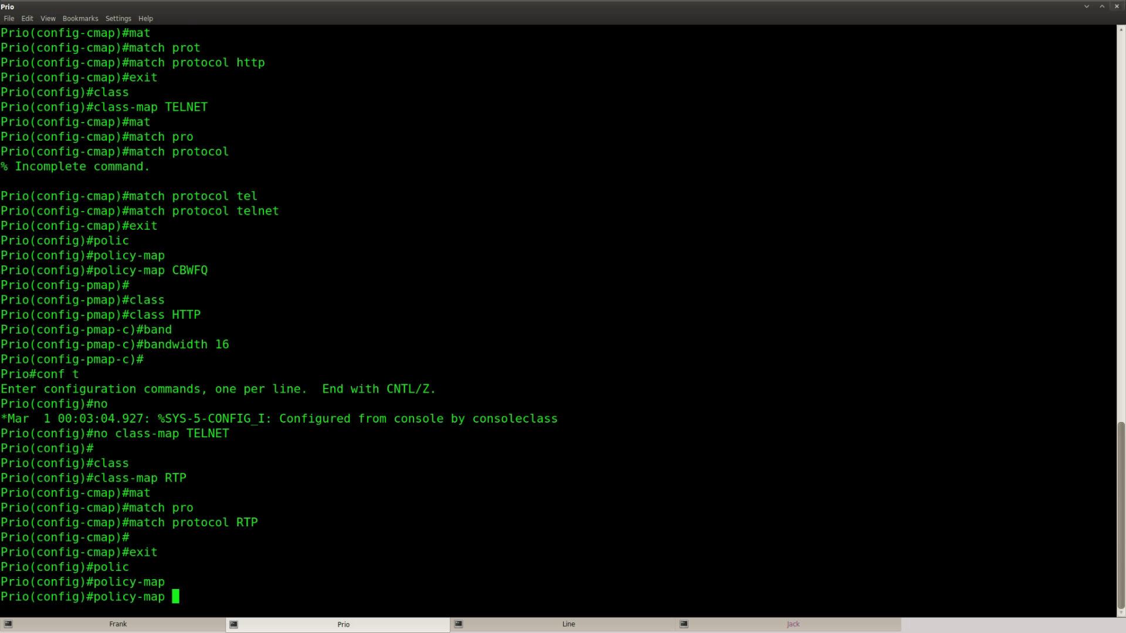
type("CBQ")
type("FQ")
key("Return")
type("class")
Step: Set the HTTP class bandwidth to 16 kbps, listing available options with ?
key("Tab")
type("HTTP")
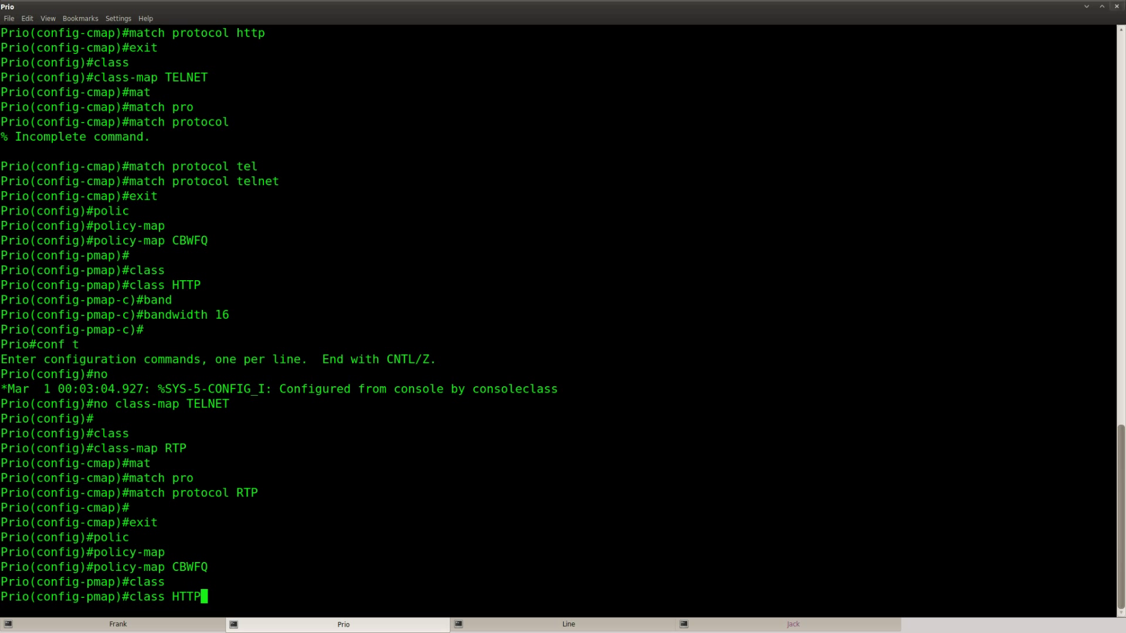
key("Return")
type("band")
key("Tab")
type("16")
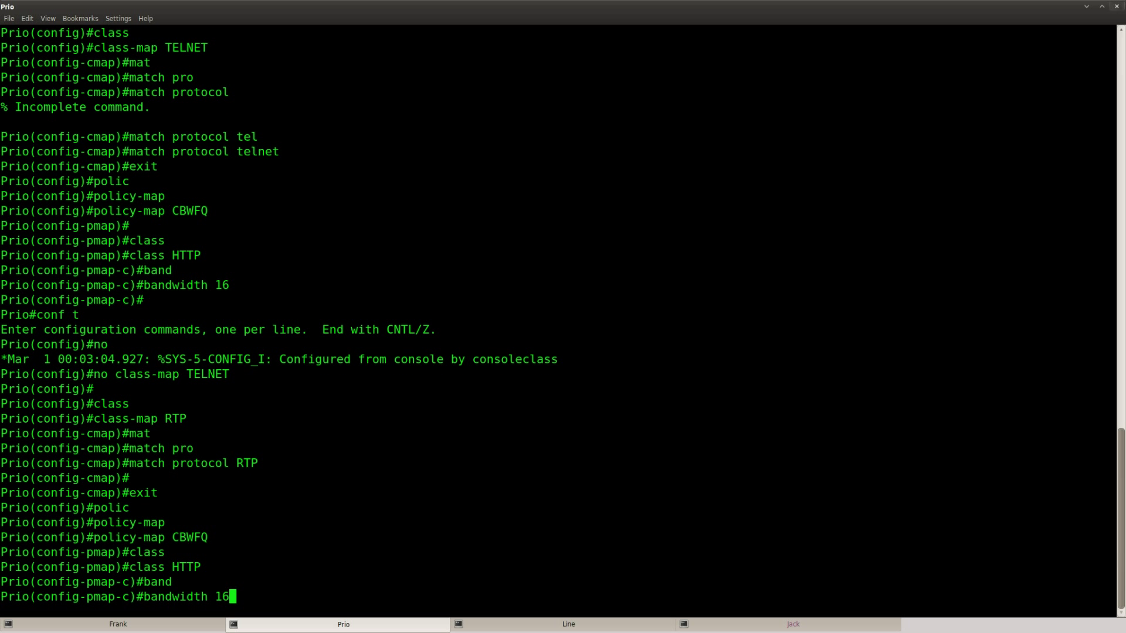
key("BackSpace")
key("BackSpace")
type("?16")
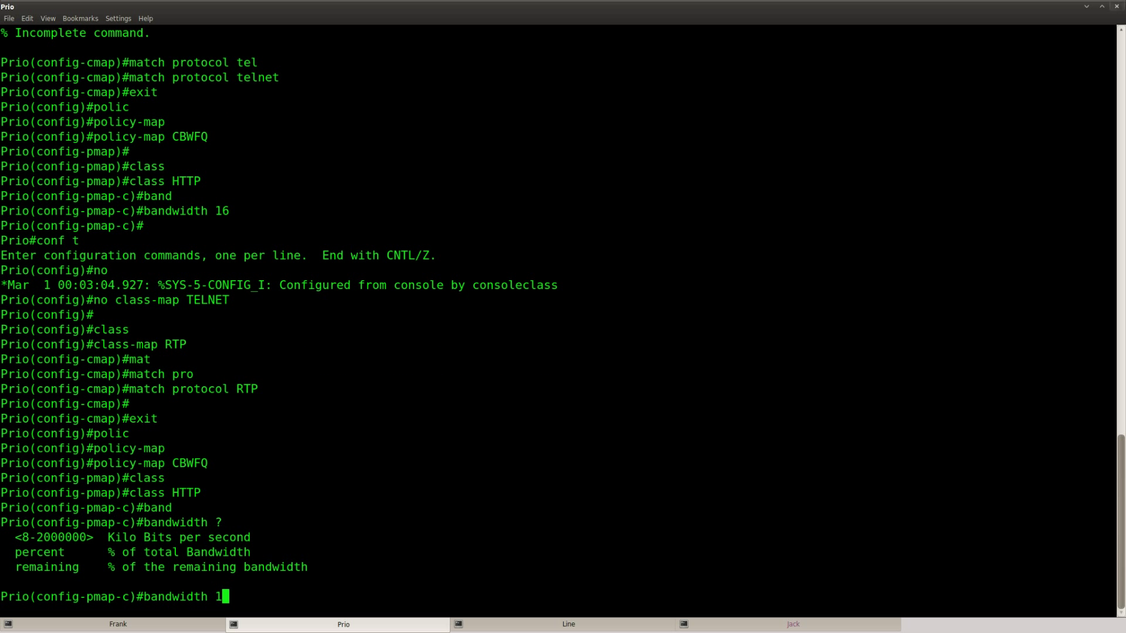
key("Return")
Step: Give the HTTP class a queue limit of 12 packets, as the lab page requires
type("?")
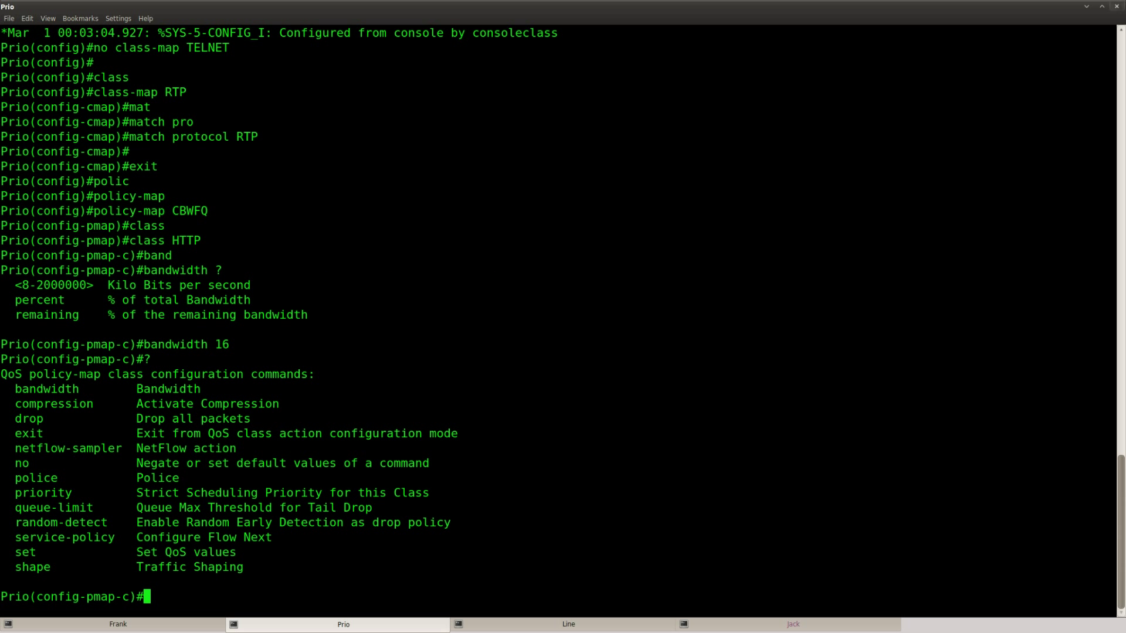
type("queu")
key("Tab")
type("?")
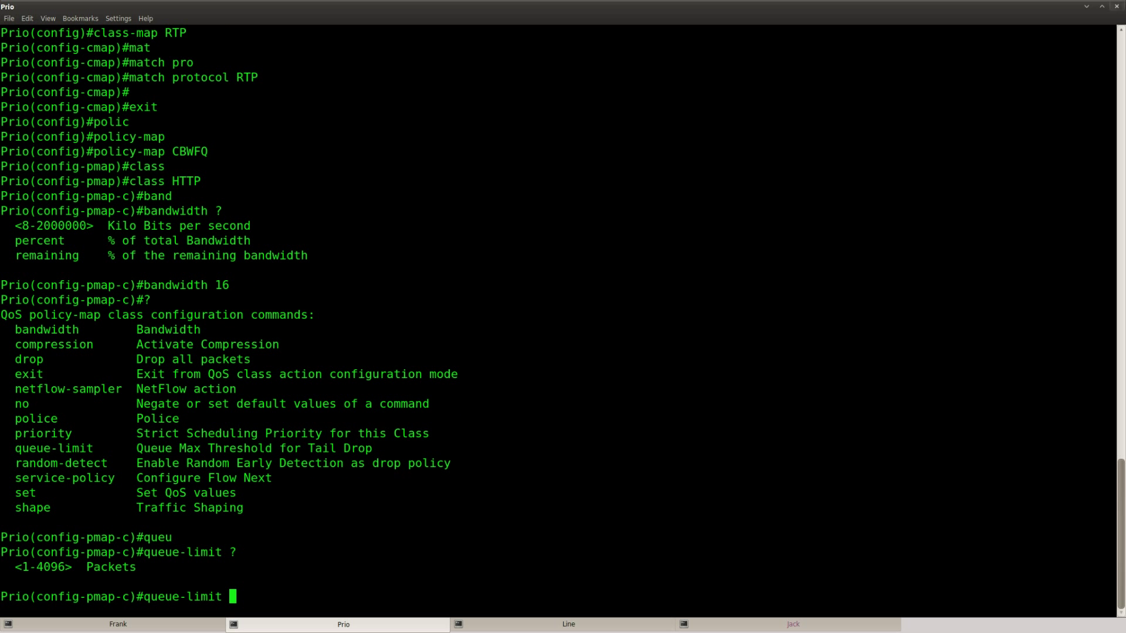
key("alt+Tab")
left_click_drag(717, 319, 670, 319)
key("alt+Tab")
type("12")
key("Return")
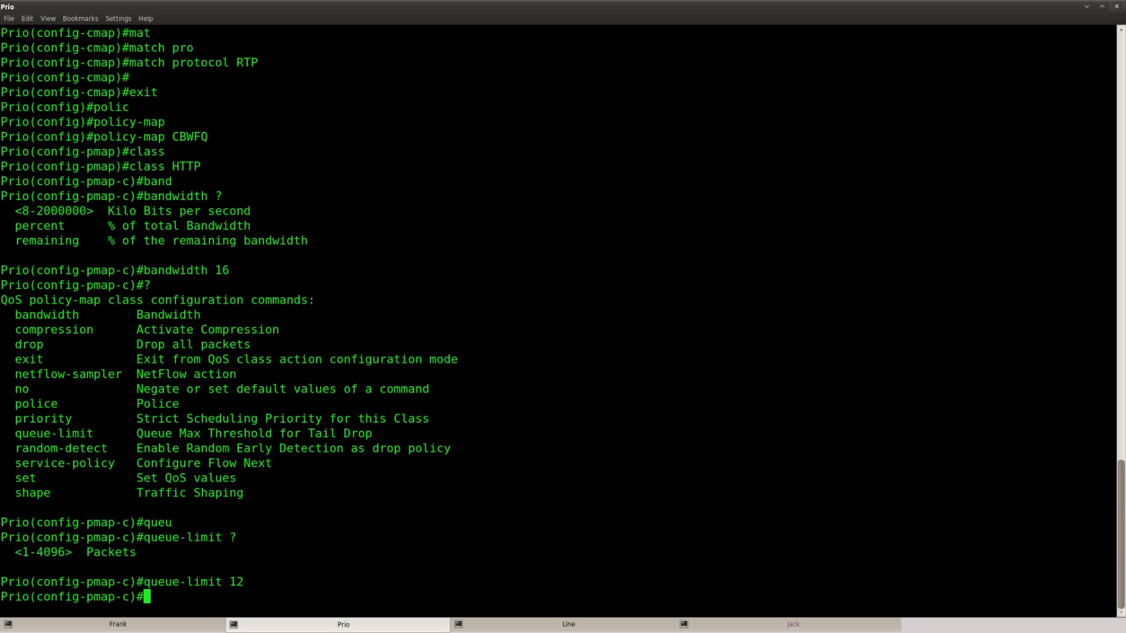
Step: Enter the CBWFQ policy's RTP class and give it 96 kbps bandwidth
type("exit")
key("Return")
type("class")
key("Tab")
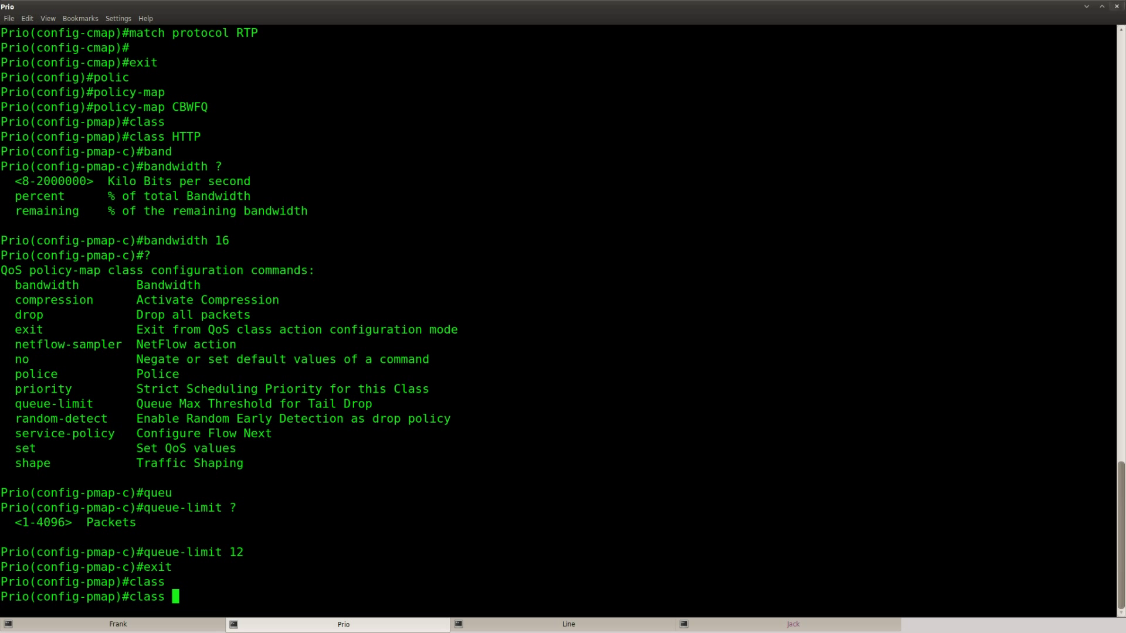
type("RTP")
key("Return")
type("band")
key("Tab")
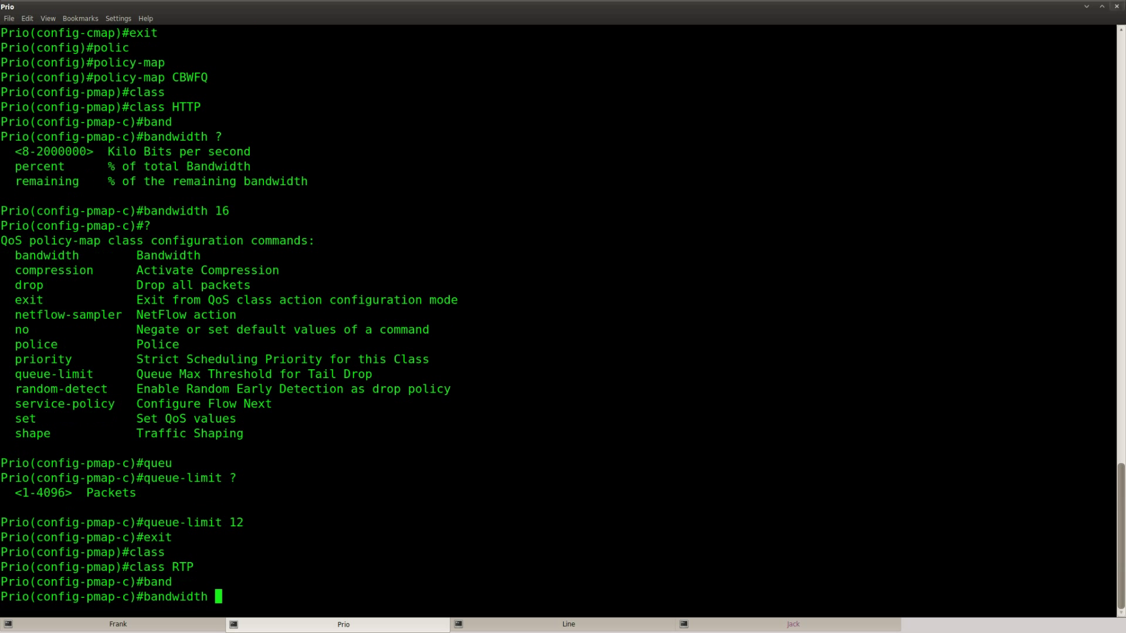
type("96")
key("Return")
Step: Set the RTP class queue limit to 32 packets and return to the privileged prompt
type("queue")
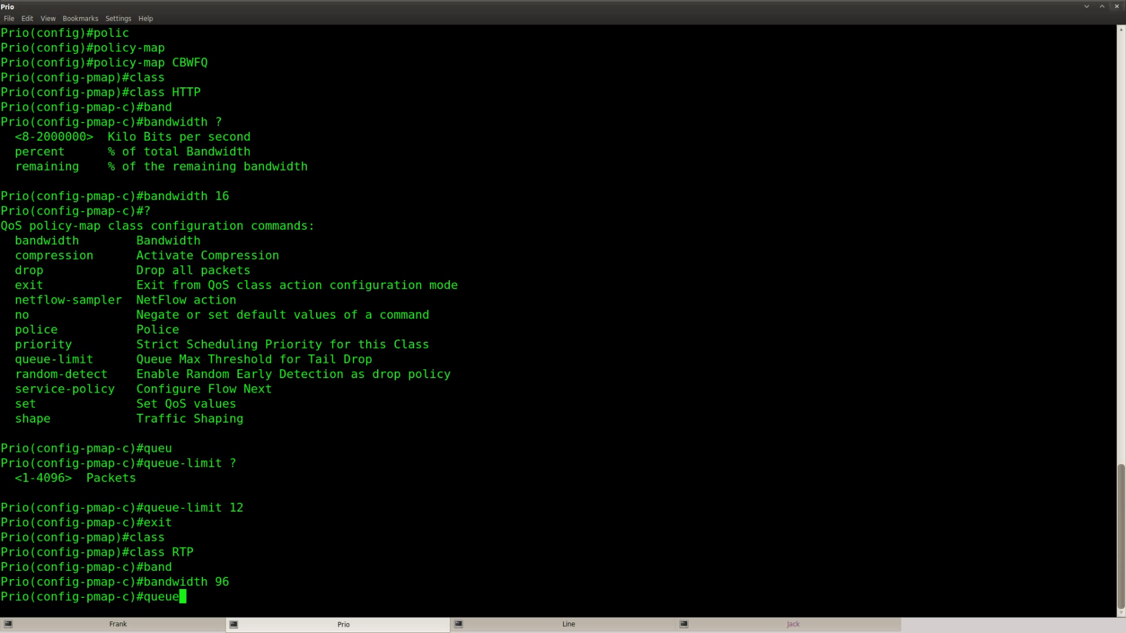
key("Tab")
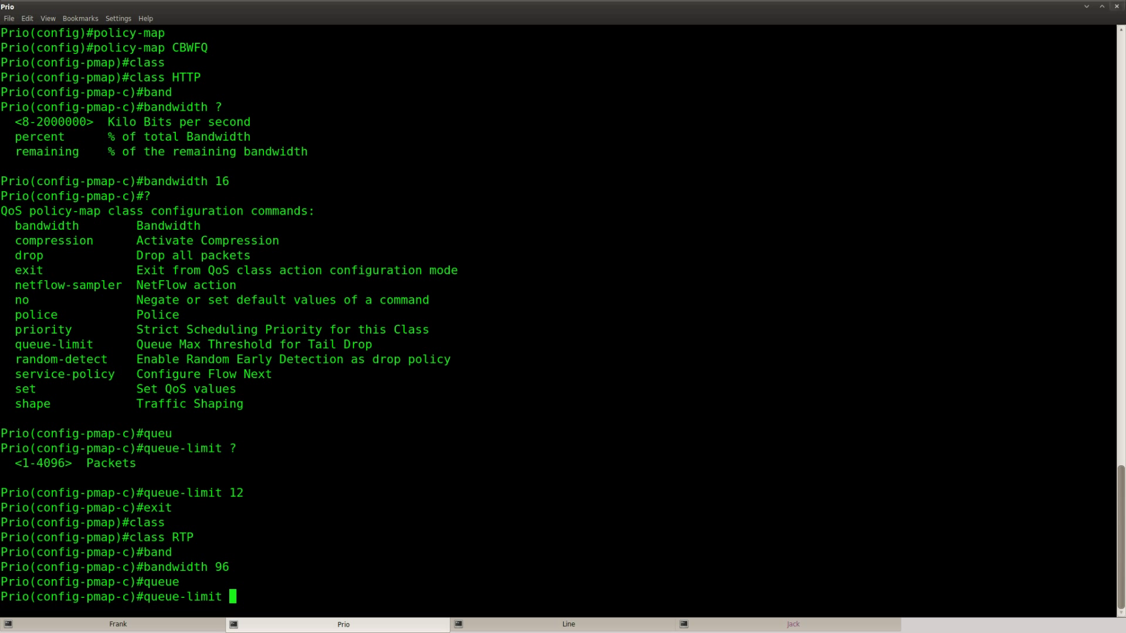
key("alt+Tab")
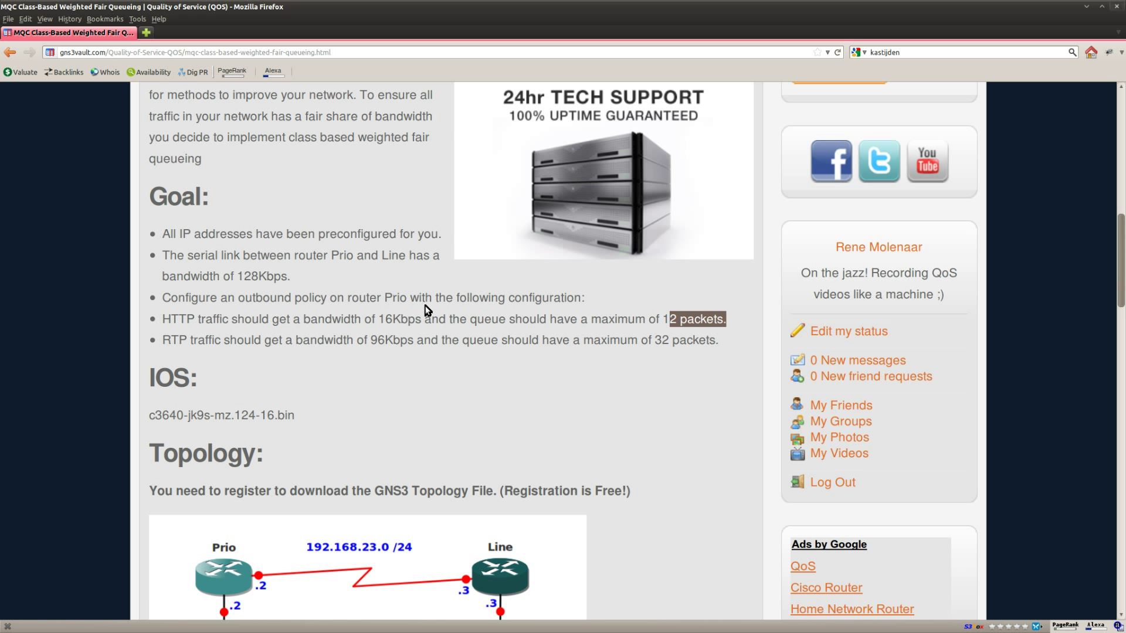
left_click_drag(725, 340, 601, 338)
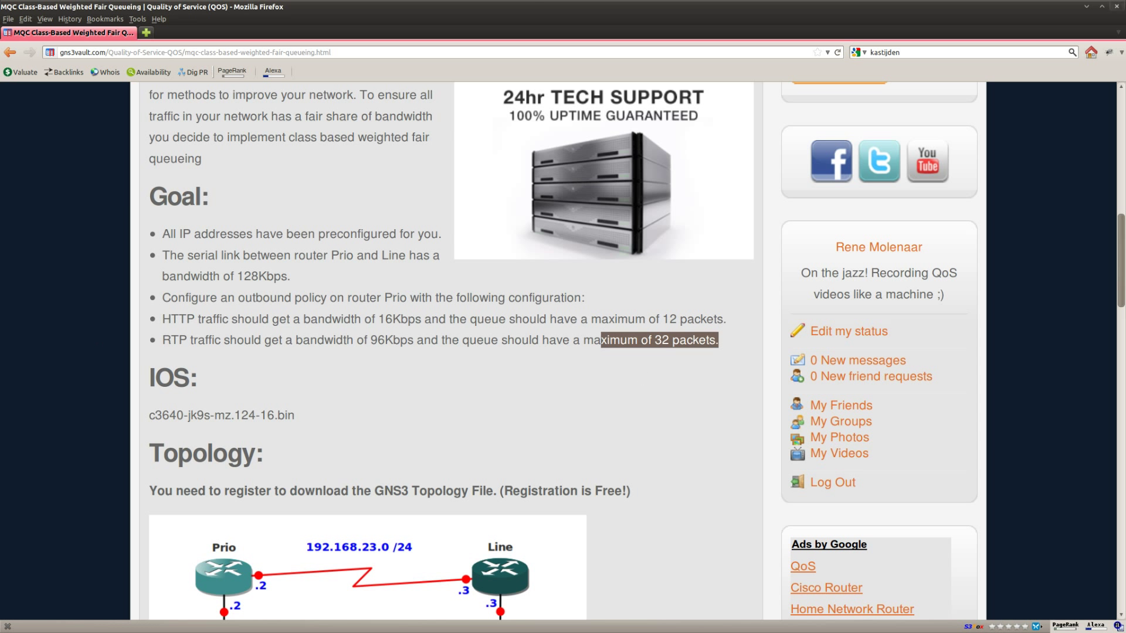
key("alt+Tab")
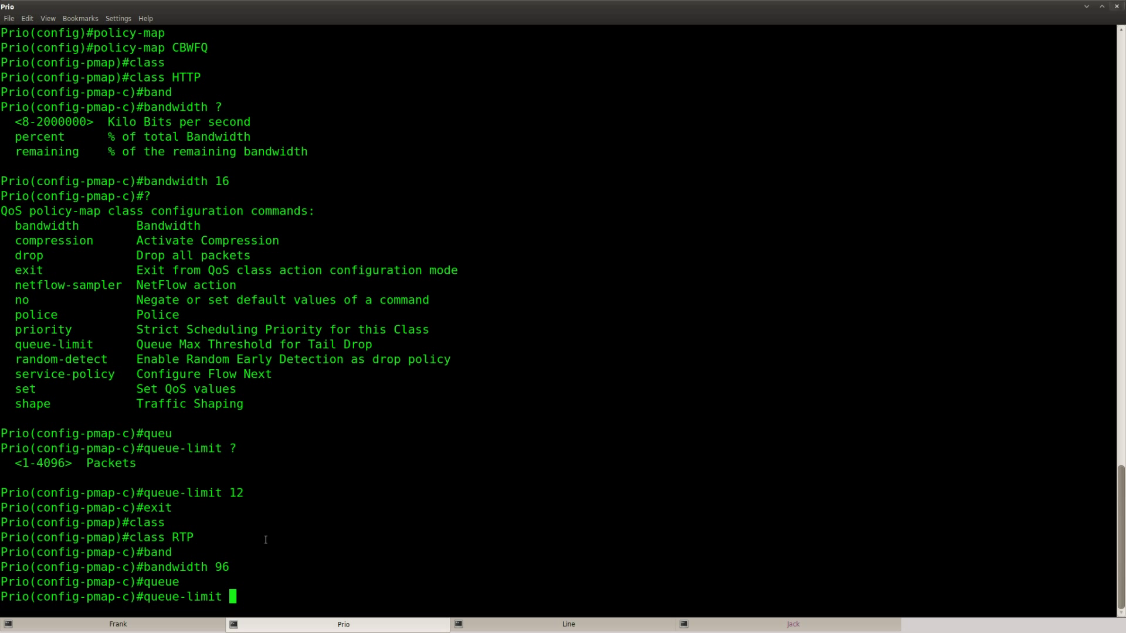
type("32")
key("Return")
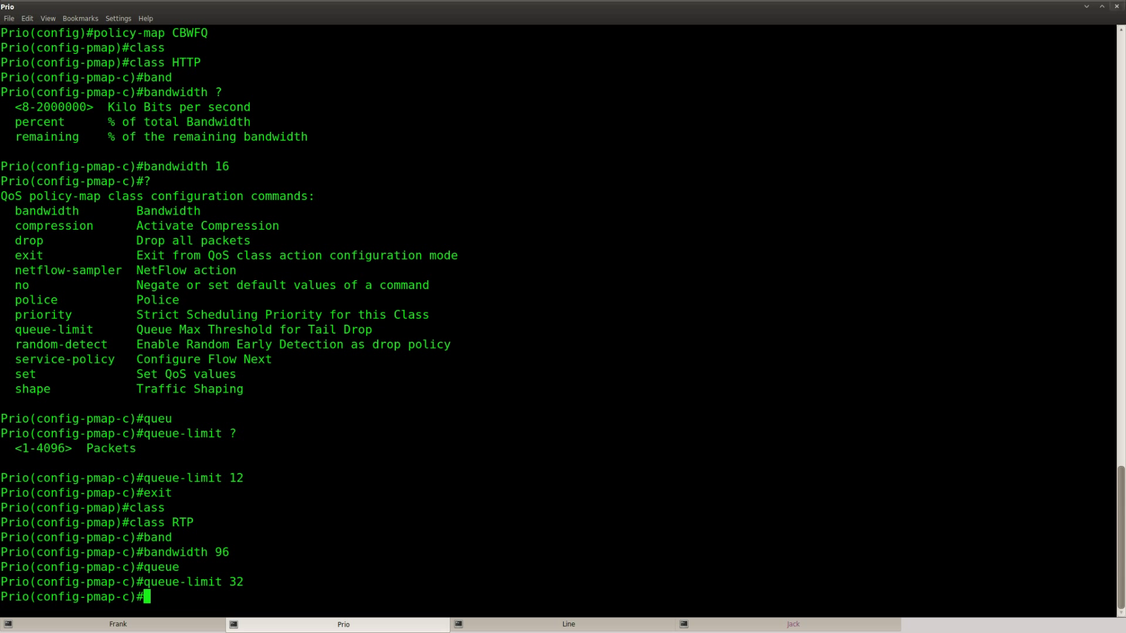
key("ctrl+z")
key("Return")
key("Return")
Step: Run show run and page down to the class-map and policy-map lines
type("show run")
key("Return")
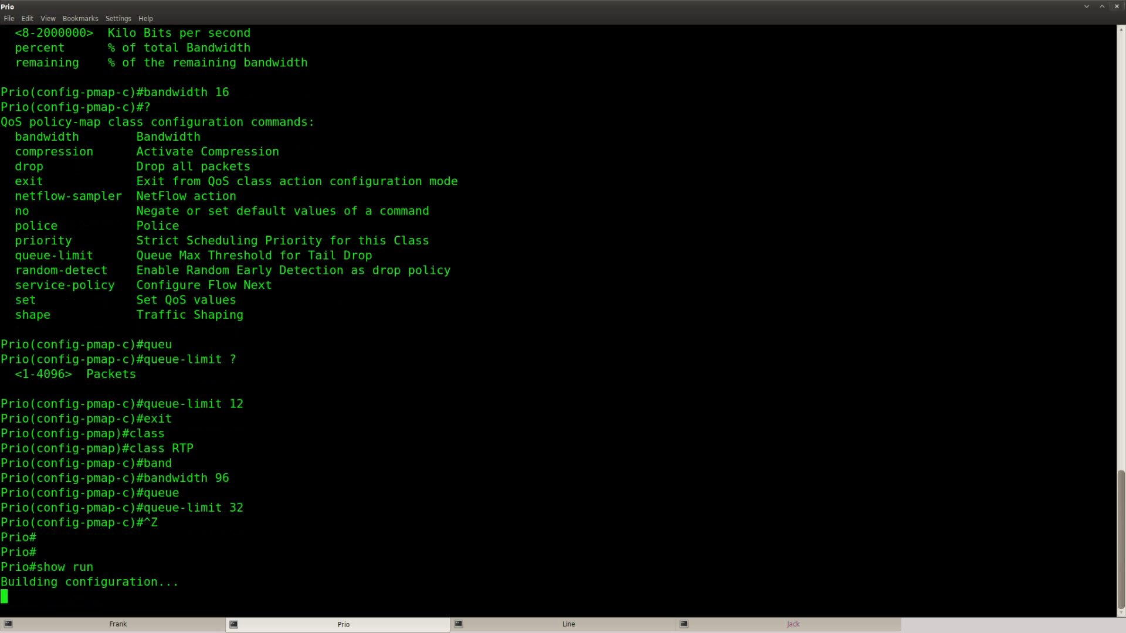
key("space")
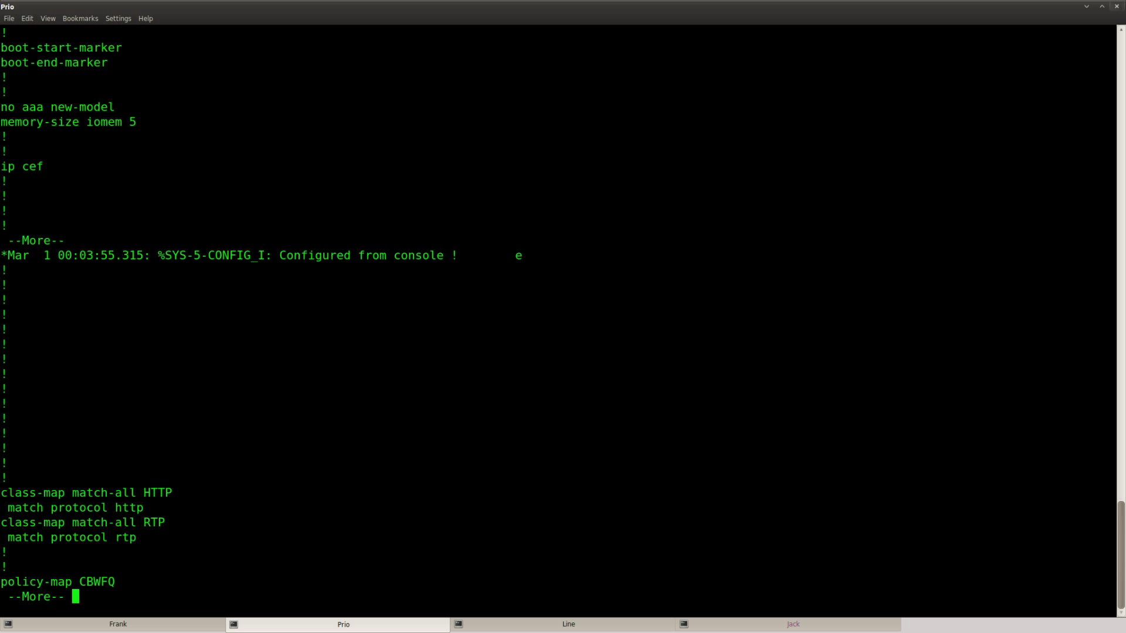
key("Return")
key("Return")
key("Return")
key("Return")
key("Return")
key("Return")
key("Return")
key("Return")
key("Return")
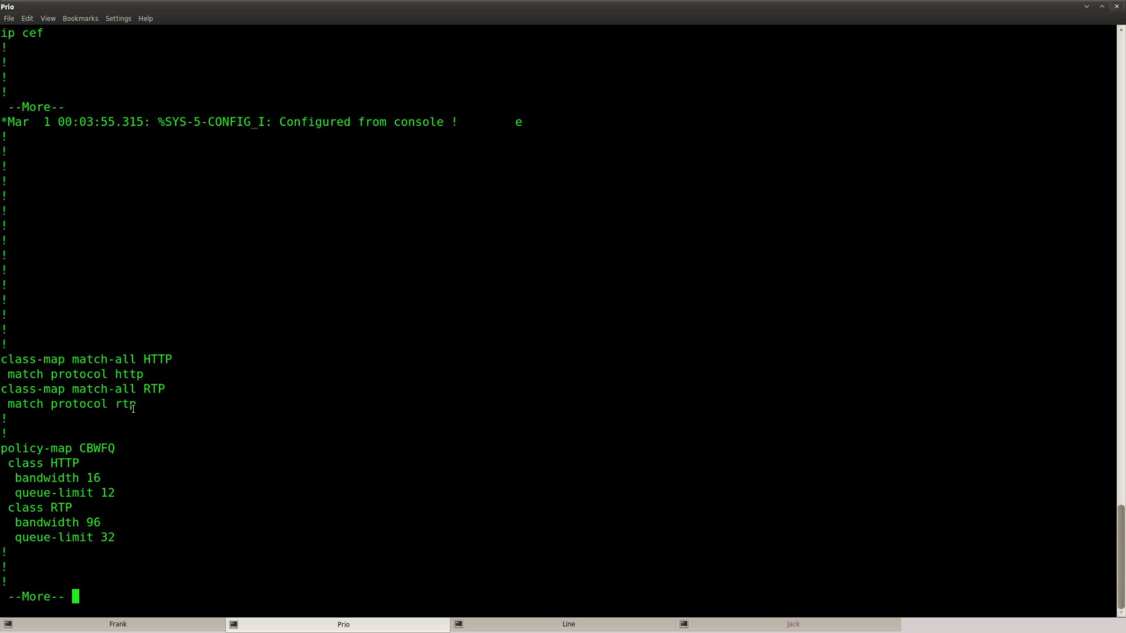
Step: Highlight the HTTP/RTP class maps and their bandwidth 16/96 and queue-limit 12/32 lines
left_click_drag(133, 409, 1, 362)
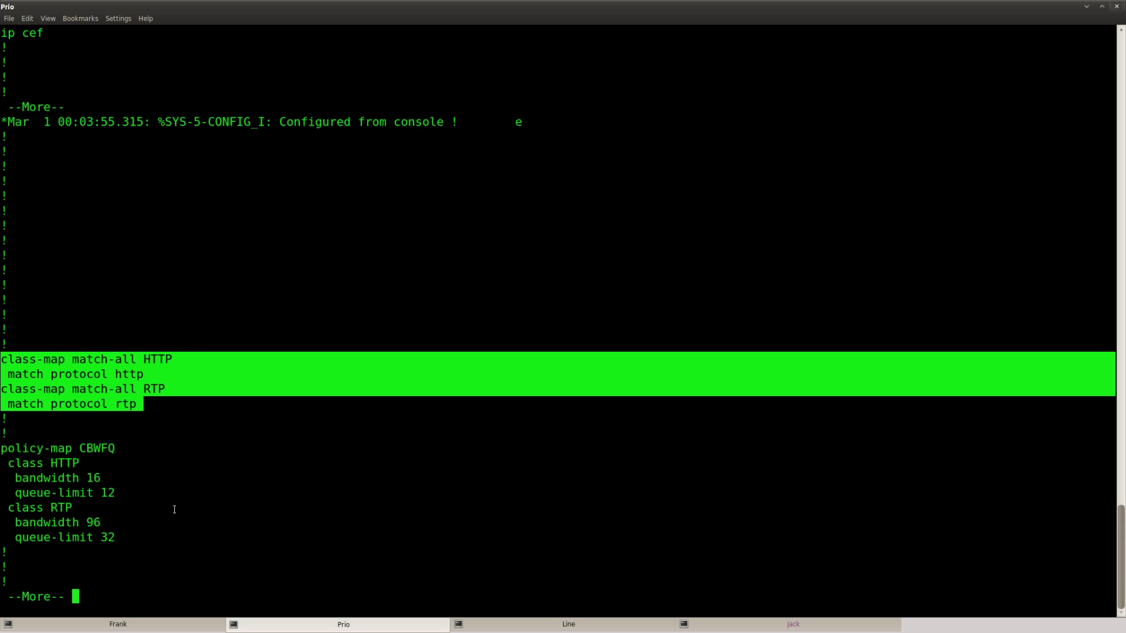
scroll(174, 509, "down", 1)
left_click_drag(124, 508, 9, 417)
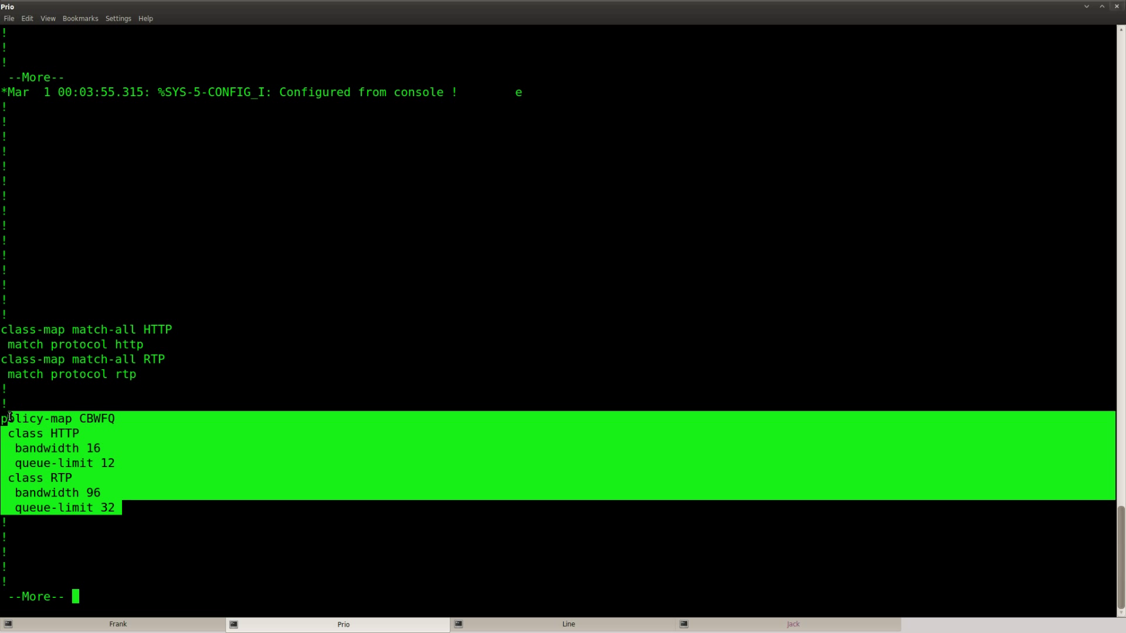
left_click_drag(108, 453, 16, 448)
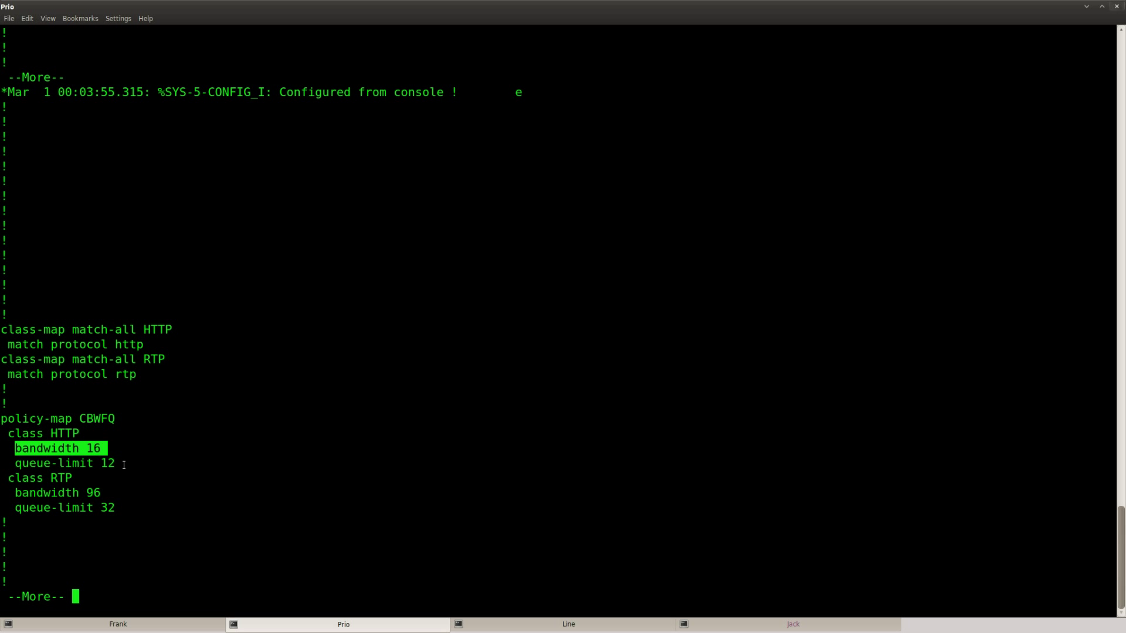
left_click_drag(123, 465, 15, 464)
left_click(153, 541)
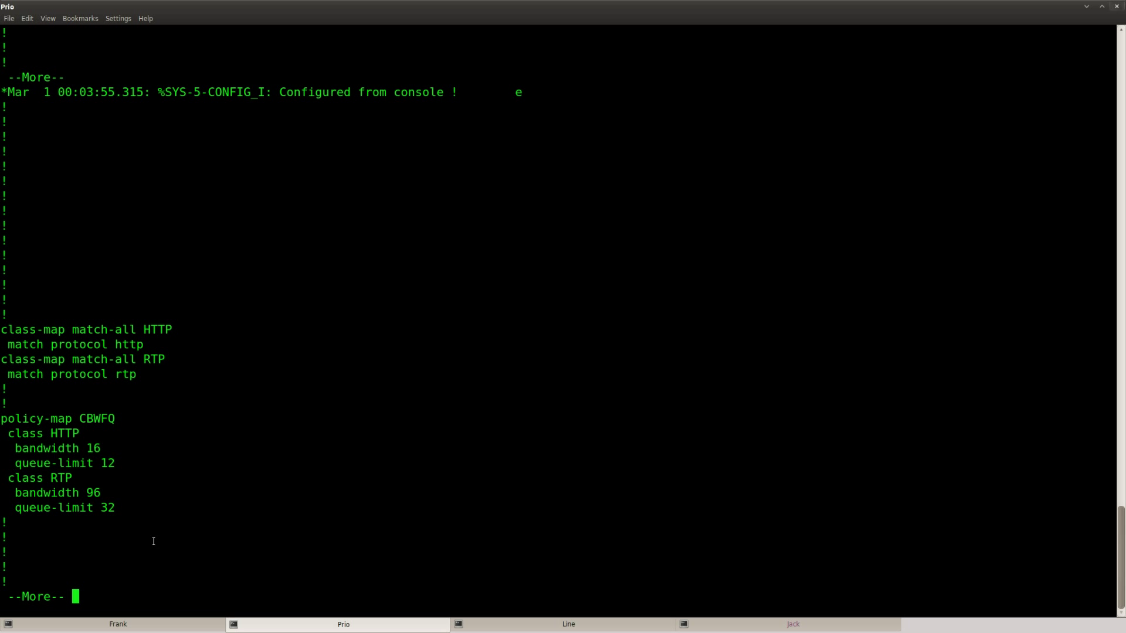
left_click_drag(100, 492, 13, 490)
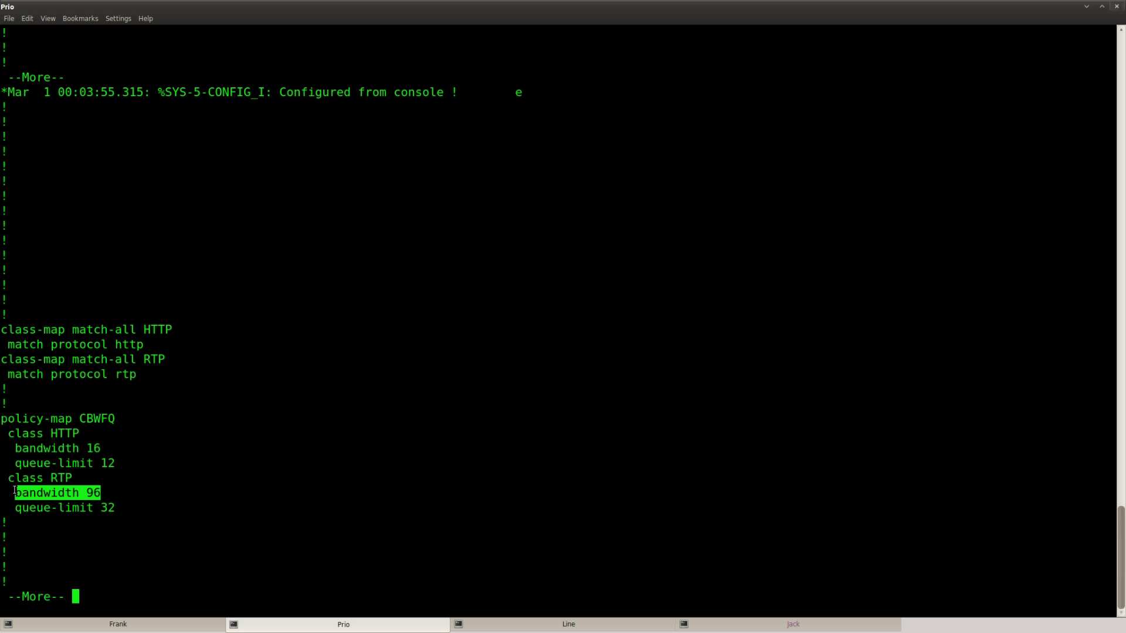
left_click_drag(116, 508, 14, 509)
left_click(176, 524)
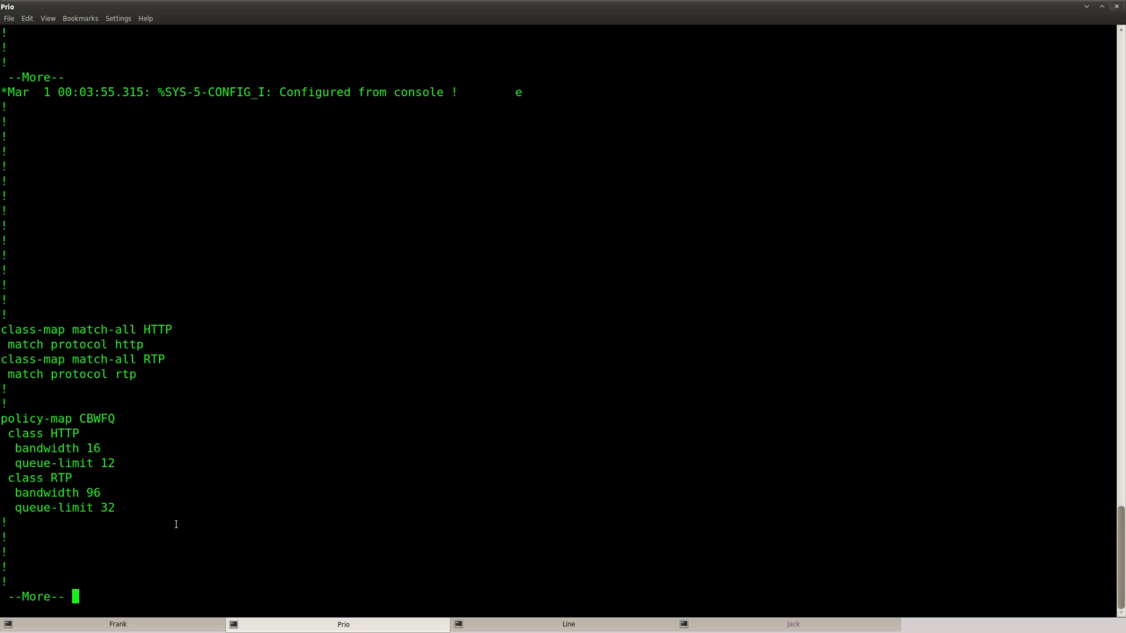
Step: Enter configuration mode for interface Serial0/0 after s1/0 is refused
type("q")
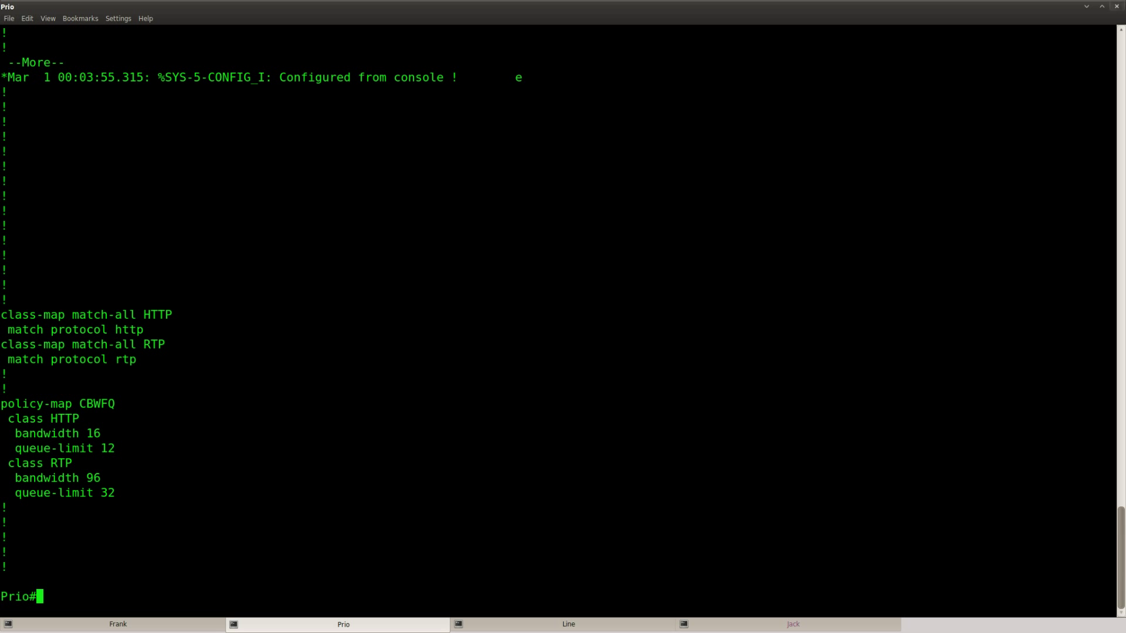
type("conf t")
key("Return")
type("int s1/0")
key("Return")
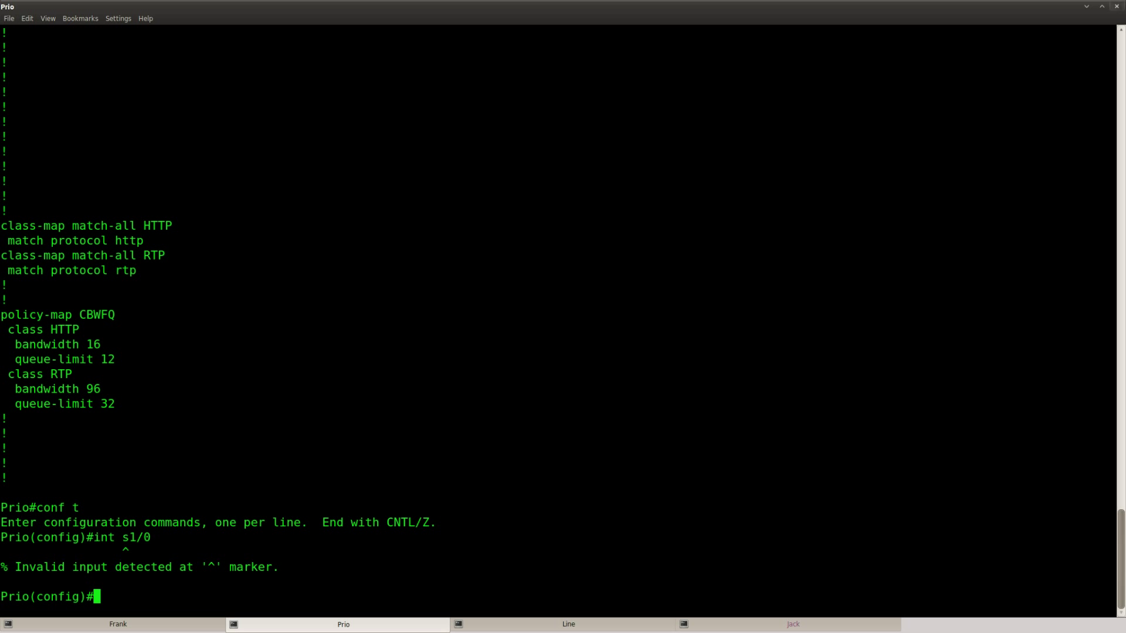
type("int s0/0")
key("Return")
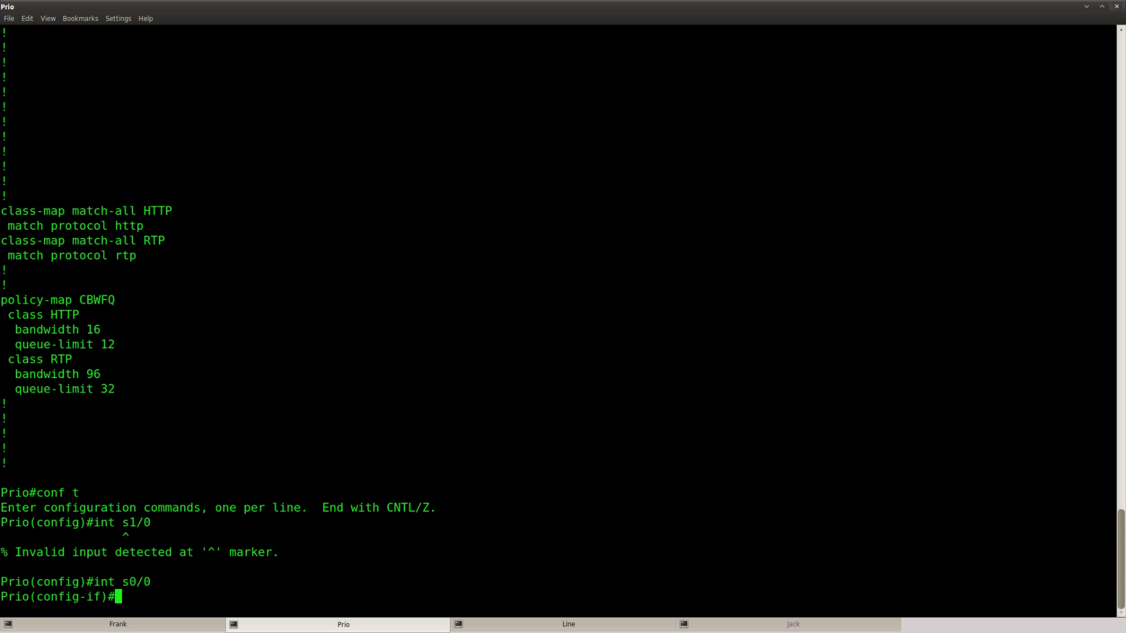
Step: Apply service-policy output CBWFQ on Serial0/0 using Tab completion
type("service")
key("Tab")
type("ou")
key("Tab")
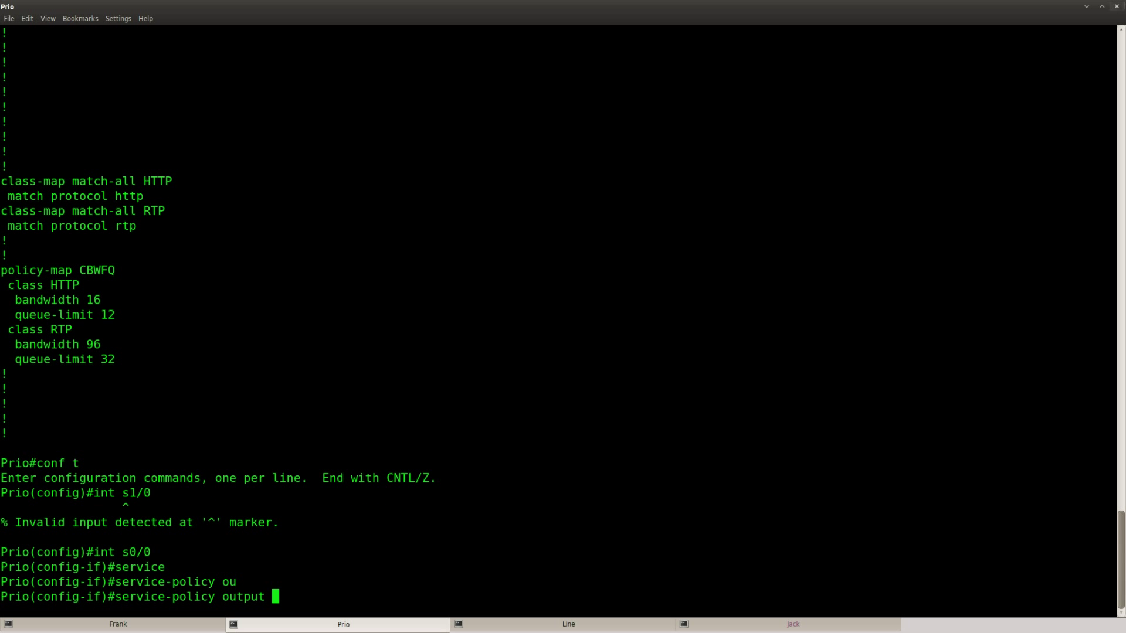
type("CBW")
type("FQ")
key("Return")
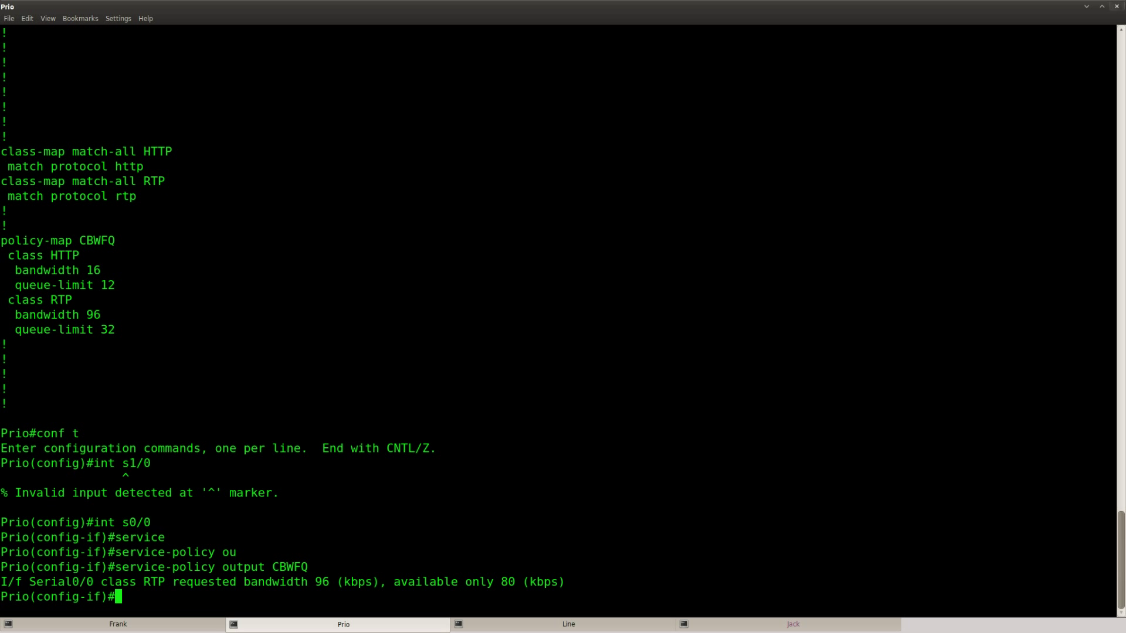
key("Return")
key("Return")
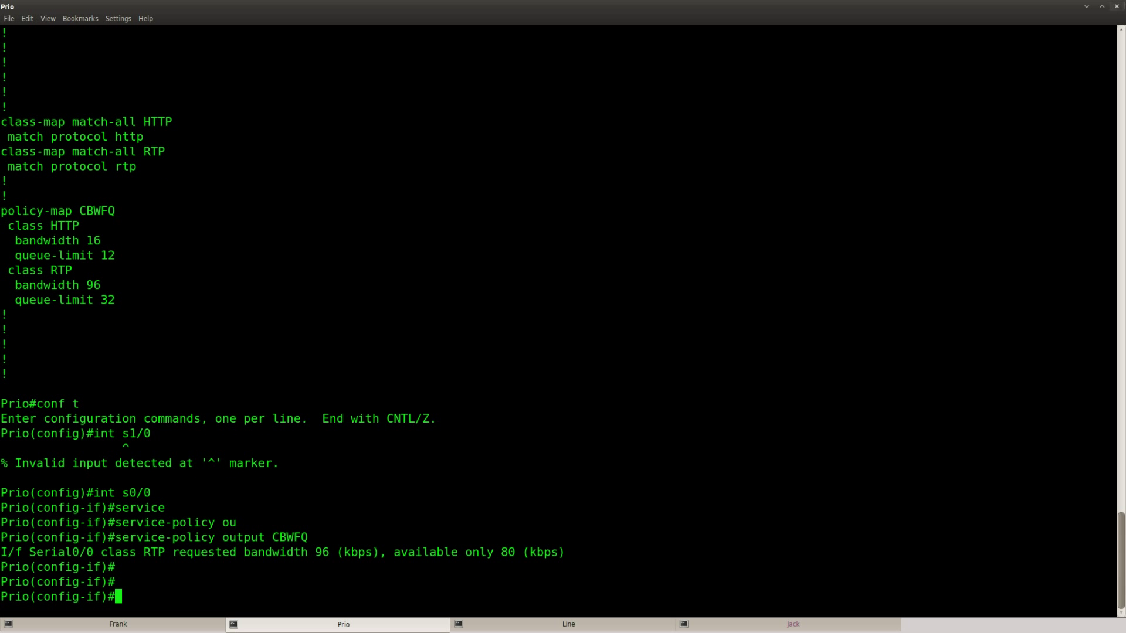
Step: Highlight the warning that RTP's requested 96 kbps exceeds the available 80 kbps
left_click_drag(576, 552, 1, 552)
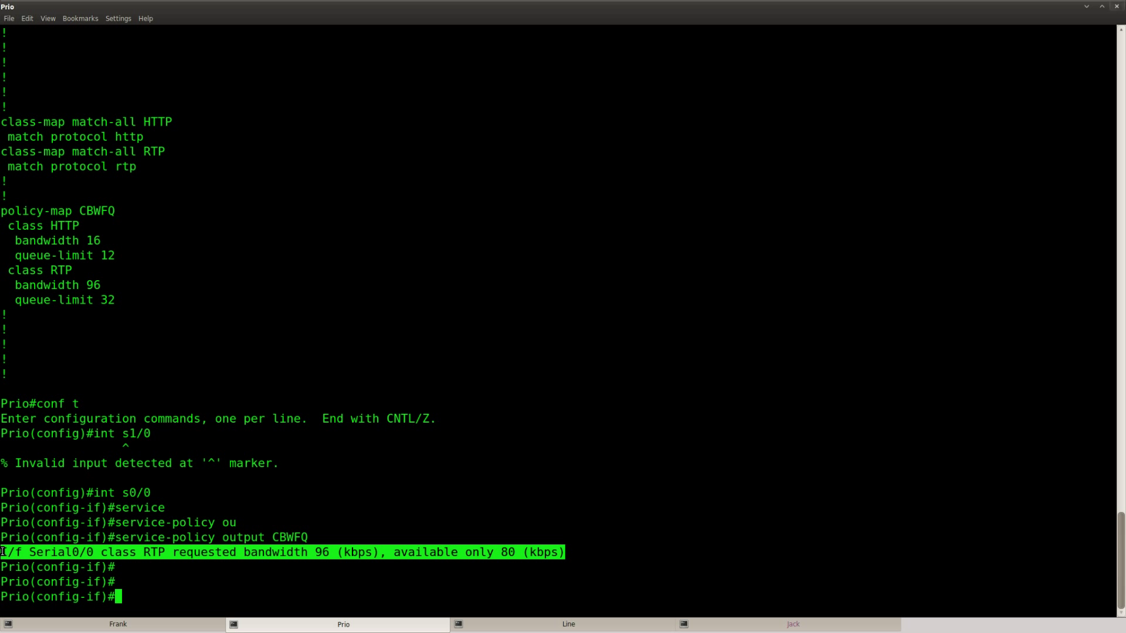
left_click_drag(315, 552, 380, 552)
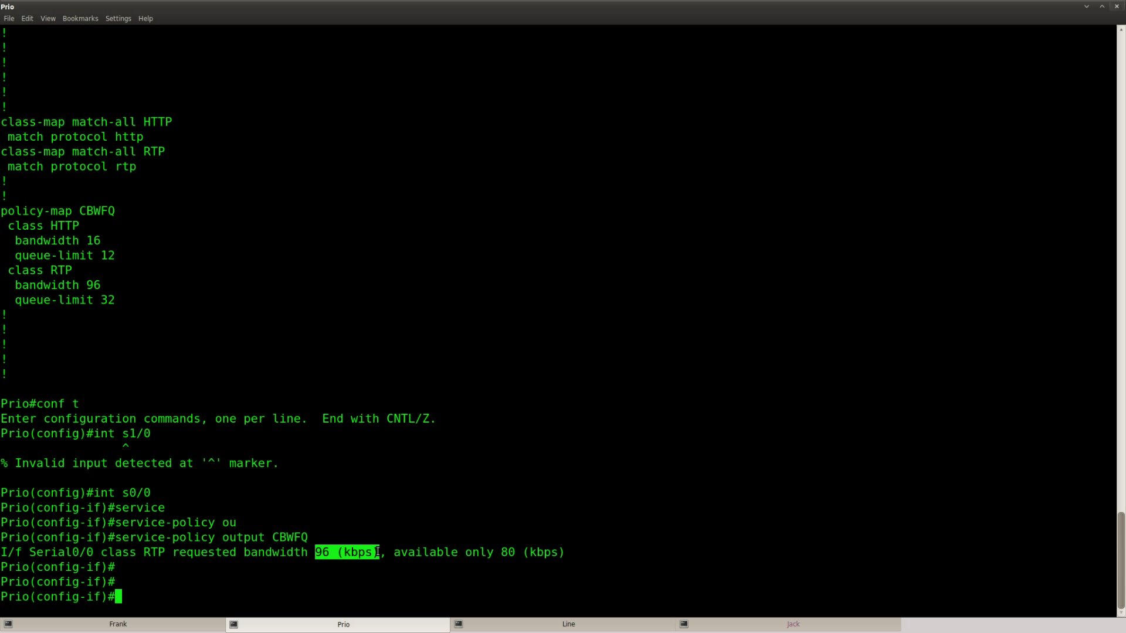
left_click_drag(569, 552, 394, 552)
left_click(516, 573)
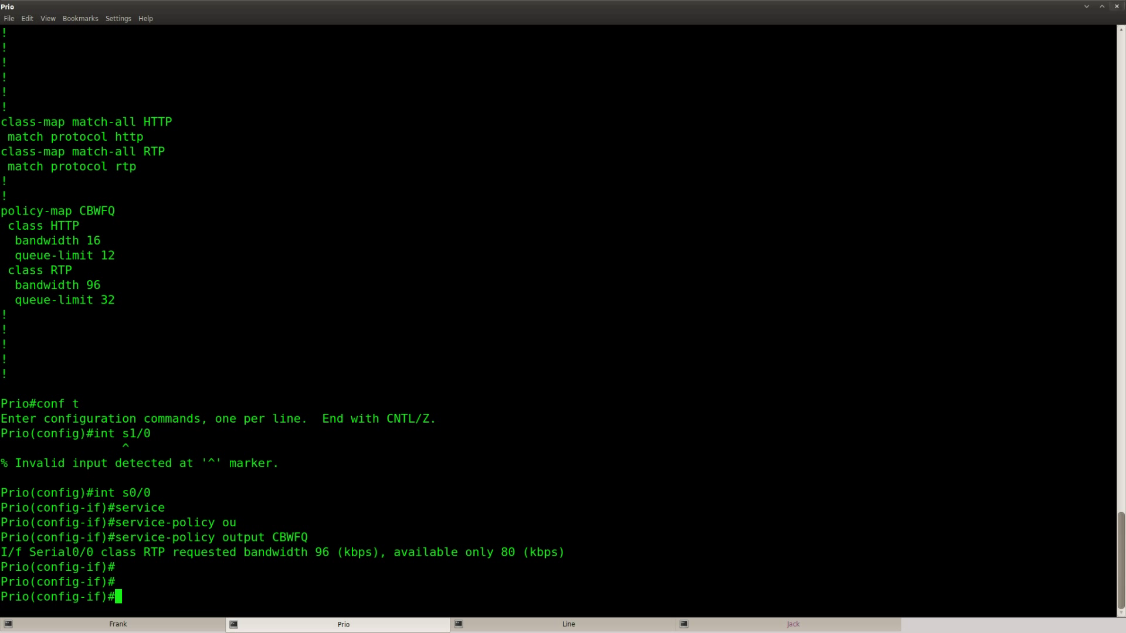
key("Return")
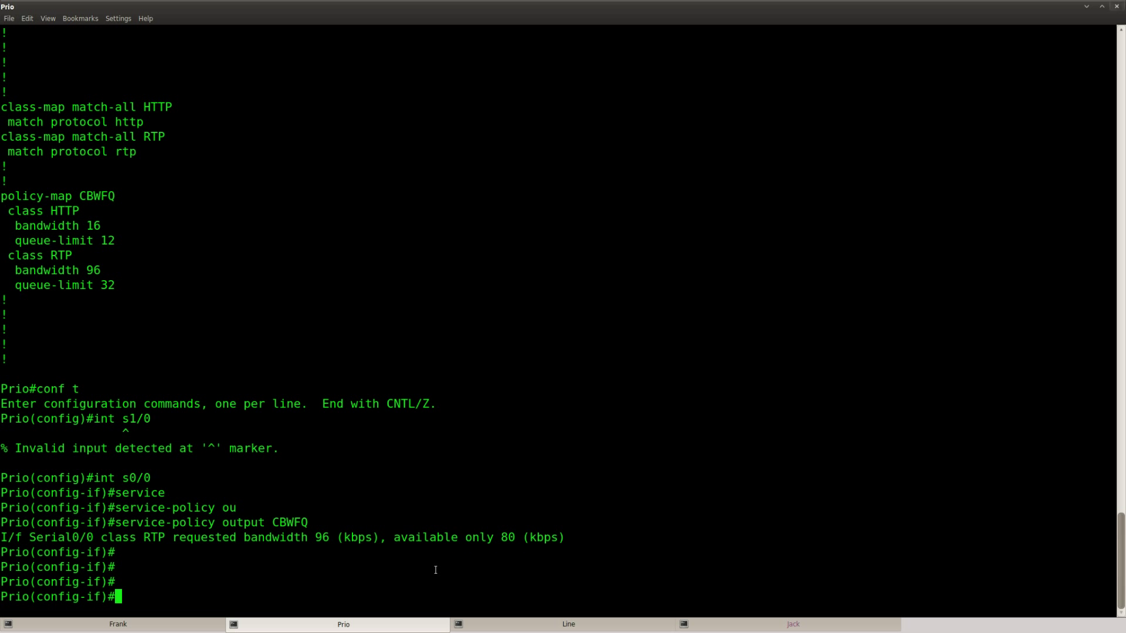
Step: Probe the partial interface commands 'qo?', 'm' and 'q' for completions
type("qo?")
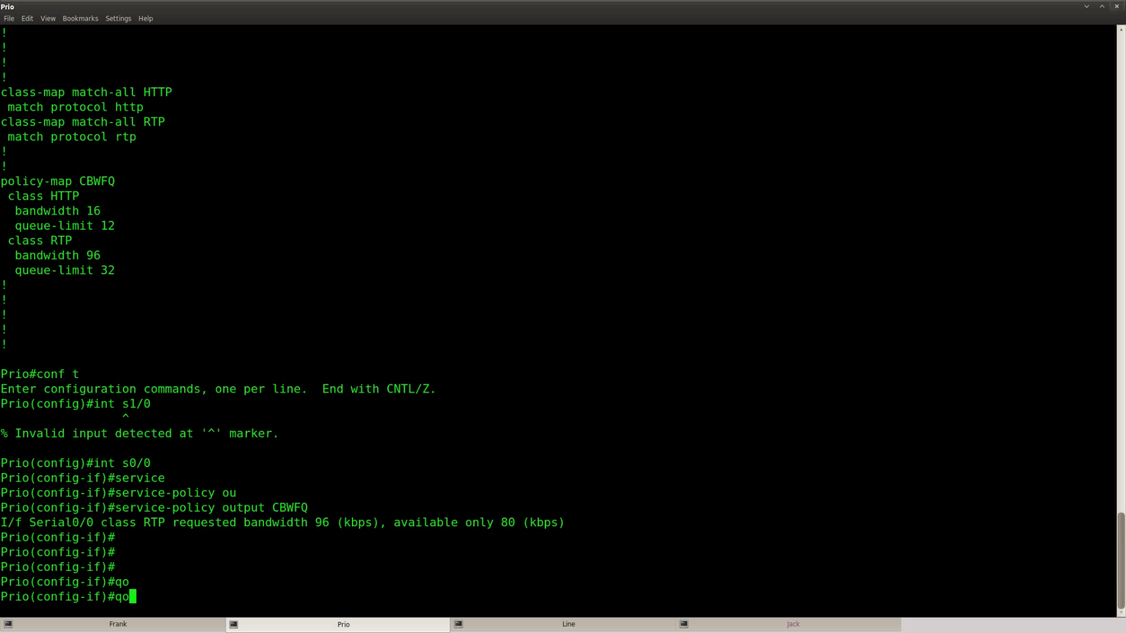
key("BackSpace")
key("BackSpace")
type("m")
key("Tab")
type("q")
key("Tab")
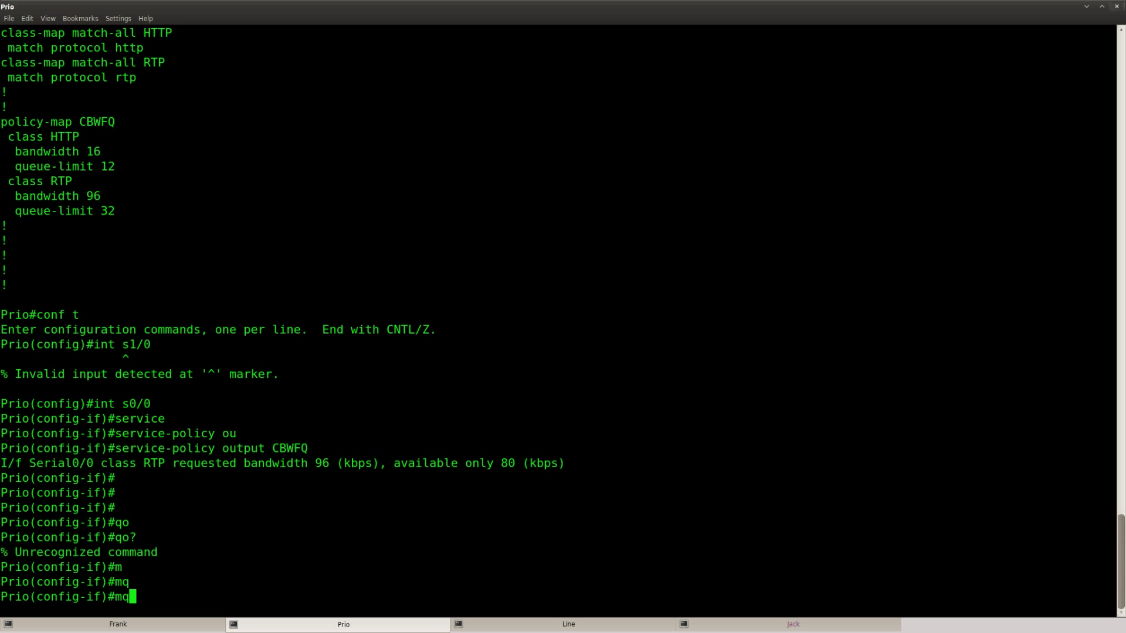
type("?")
key("BackSpace")
type("?")
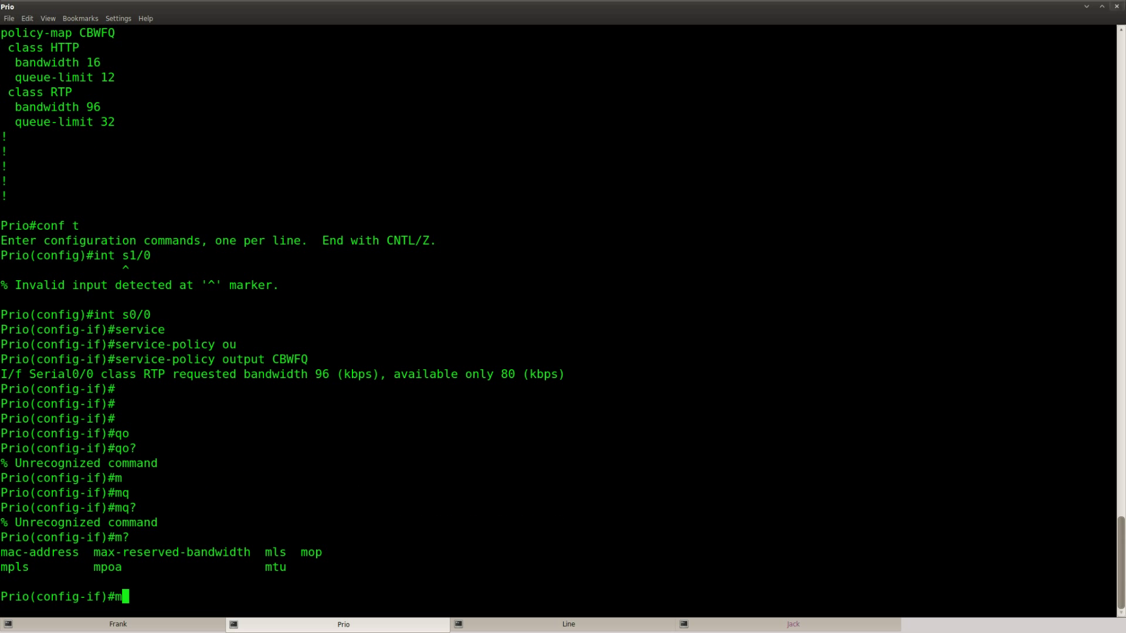
key("BackSpace")
Step: List every interface configuration command, page through it, and return to Firefox
type("?")
key("space")
key("space")
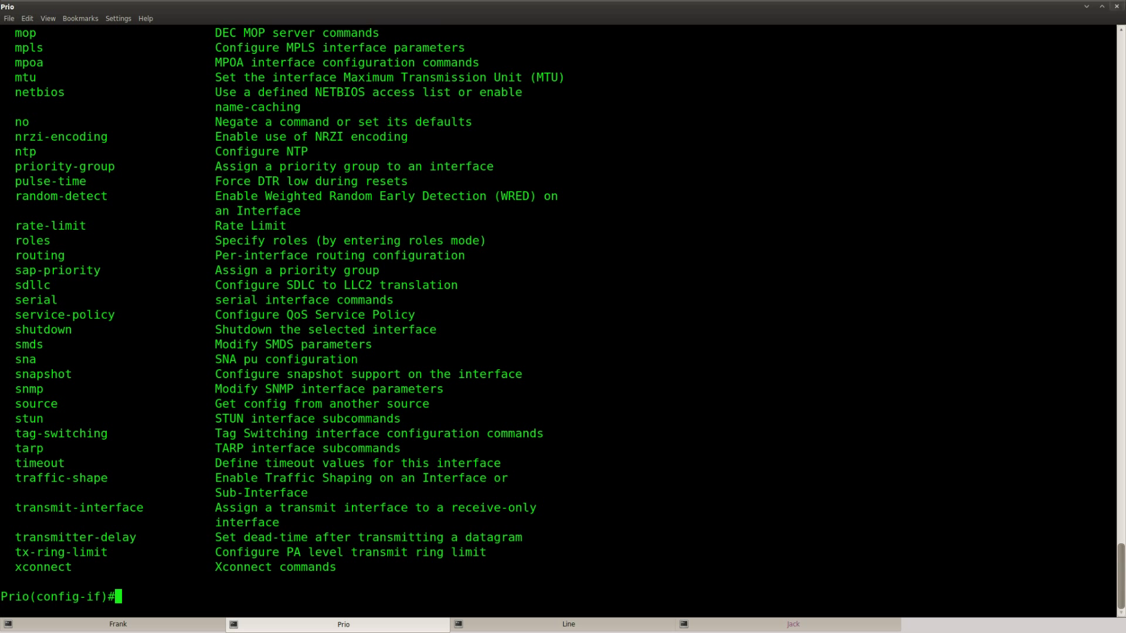
key("alt+Tab")
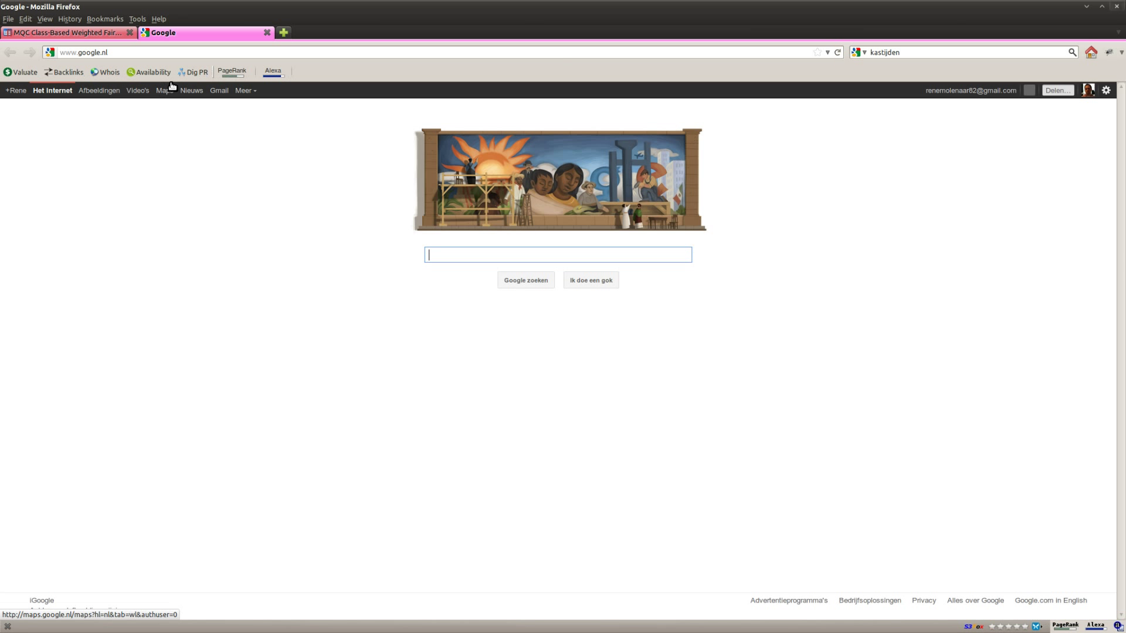
Step: Search for 'cisco qos 75% bandwidth' and adjust the percent sign in the query
type("cisco ")
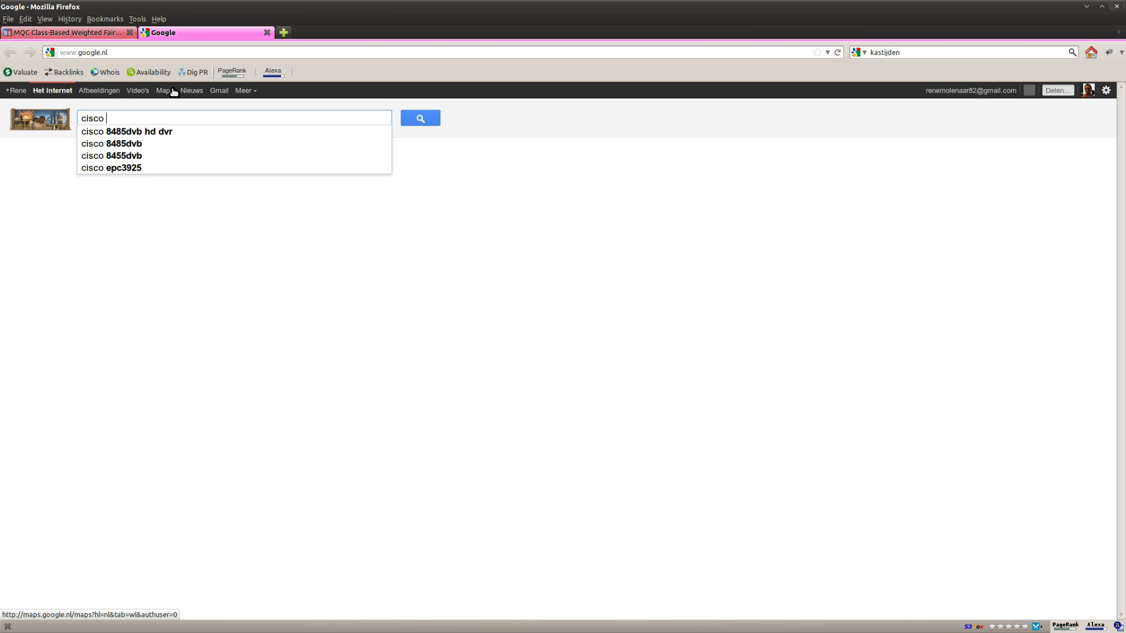
type("qos 75% bandwidth")
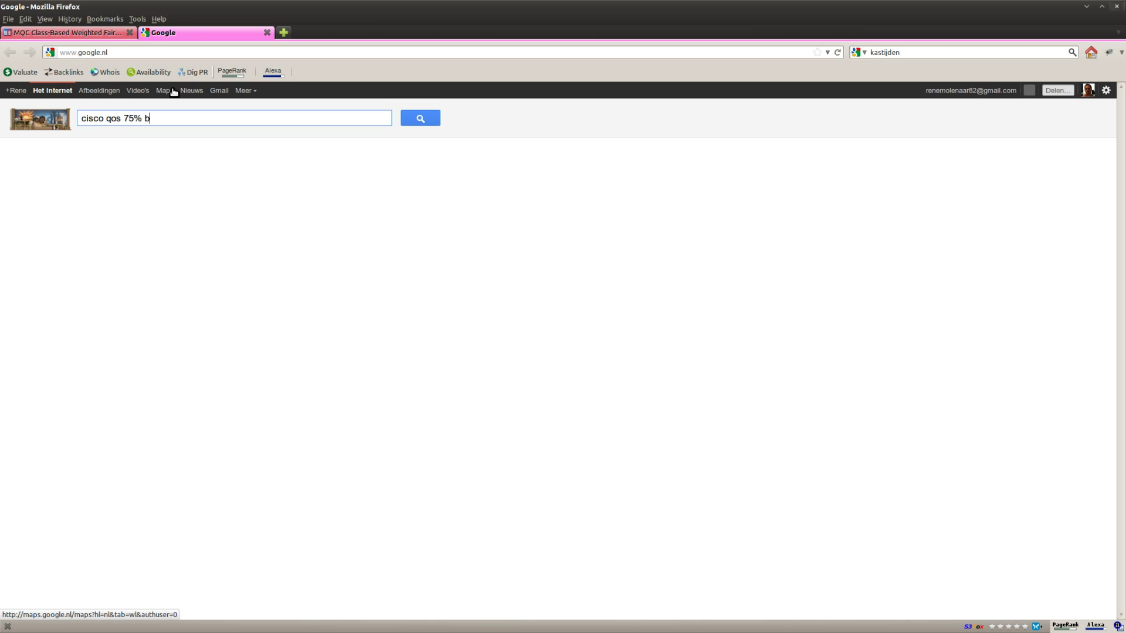
key("Return")
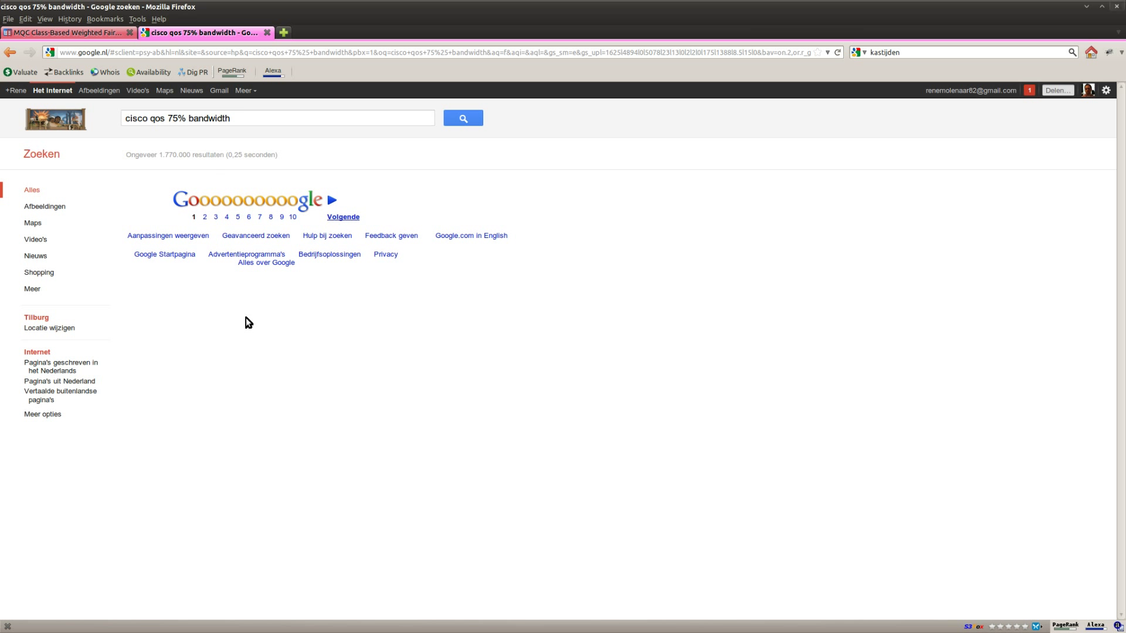
left_click(186, 118)
key("BackSpace")
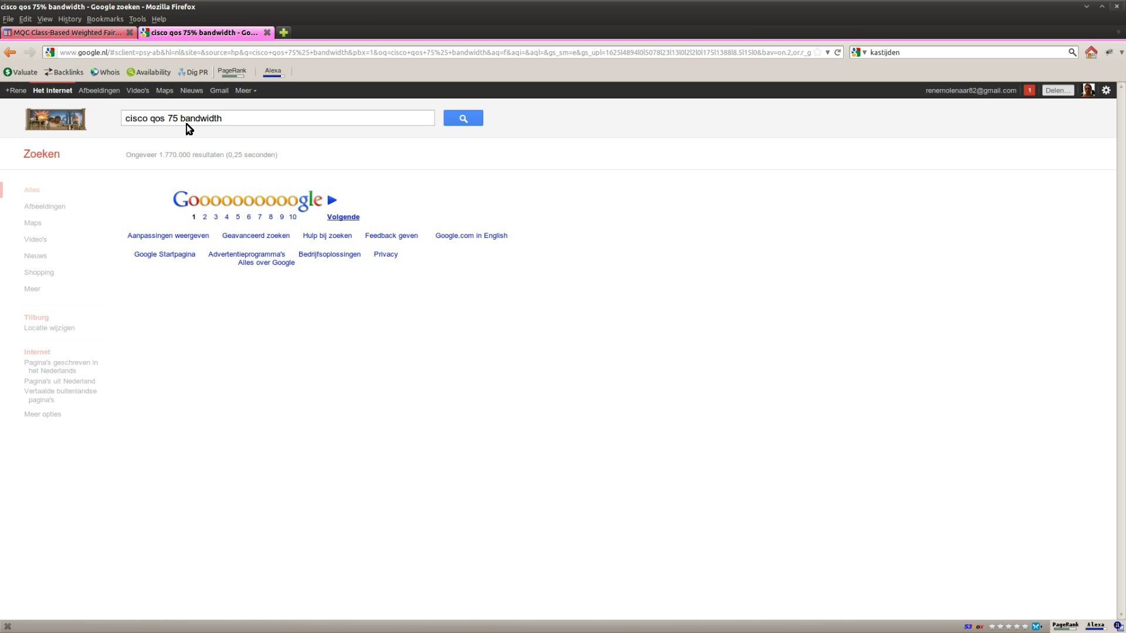
type("%")
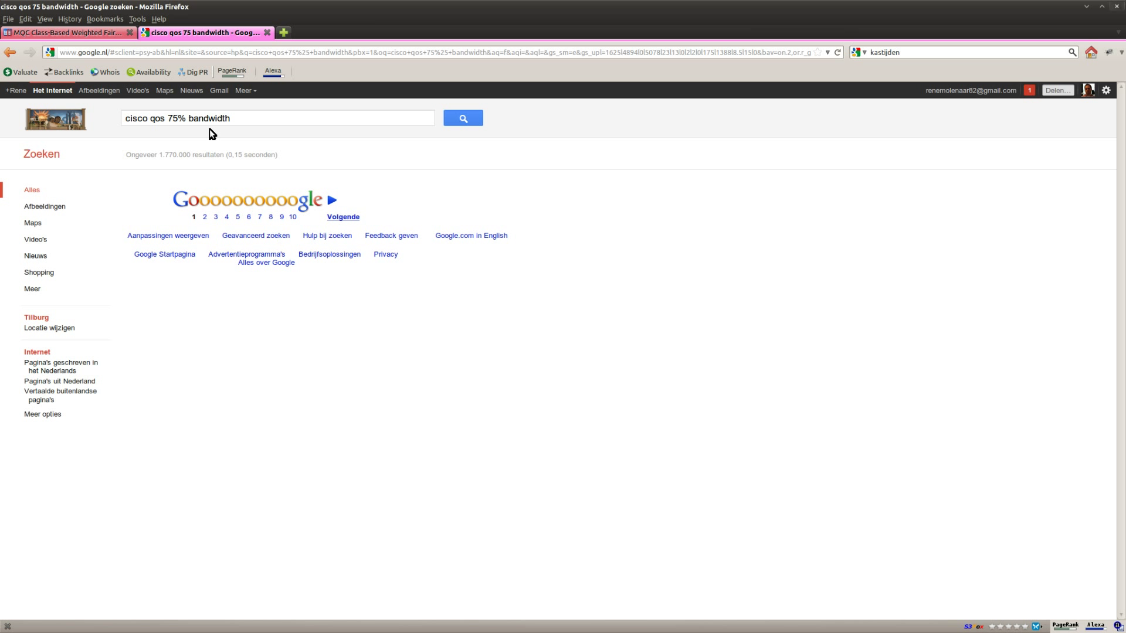
Step: Load google.nl and search for 'cisco qos bandwidth'
left_click(254, 52)
type("google.nl")
key("Return")
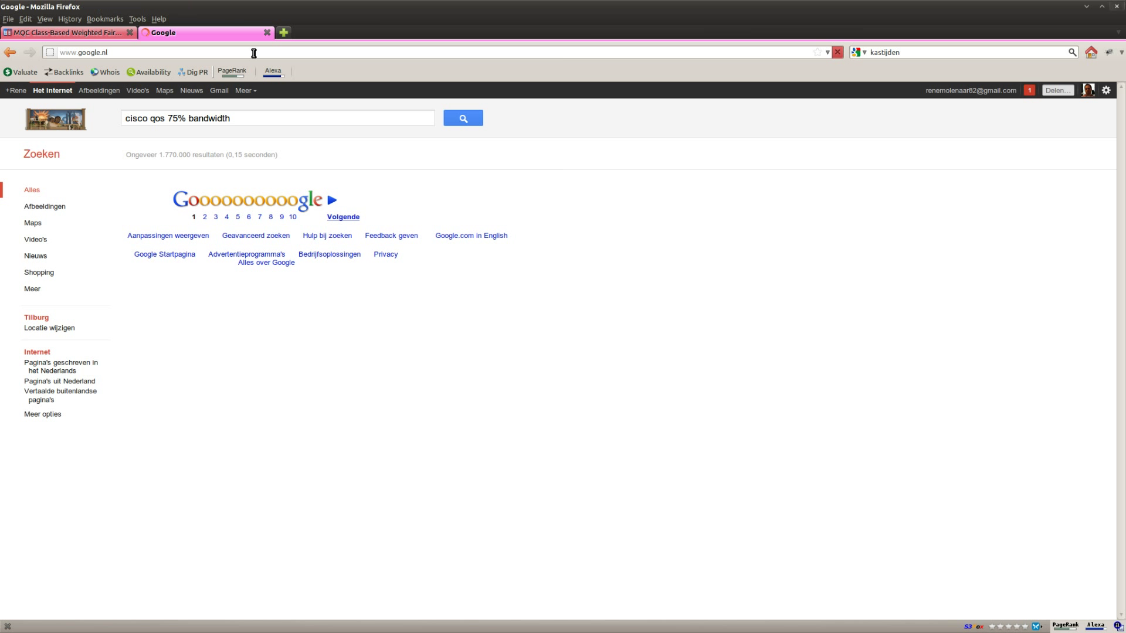
type("cisco qos ")
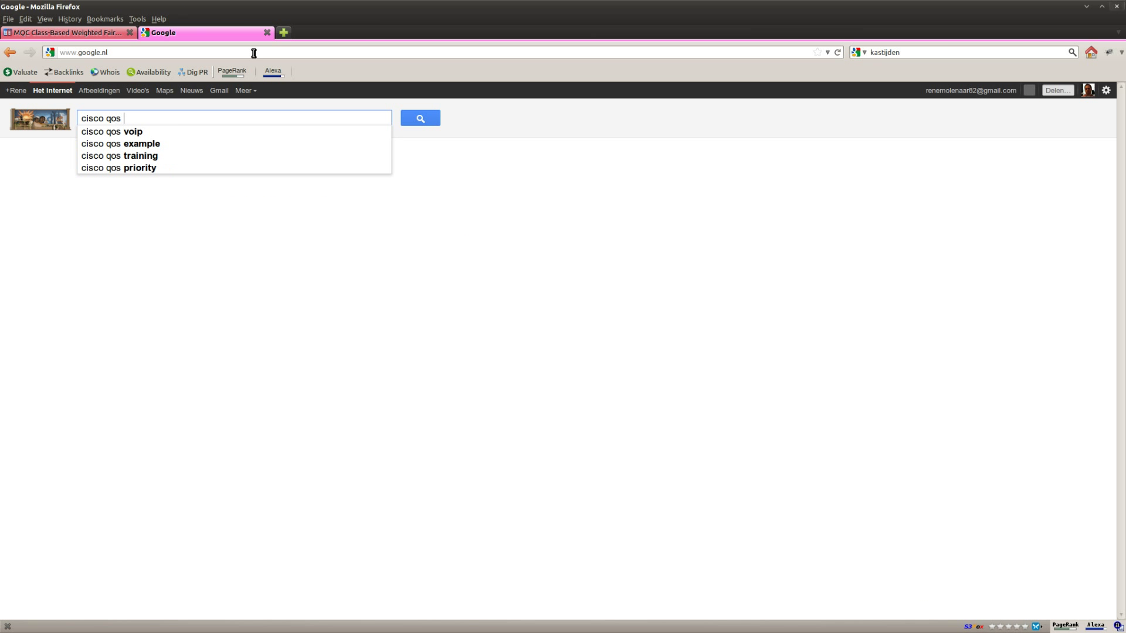
type("bandwidth")
key("Return")
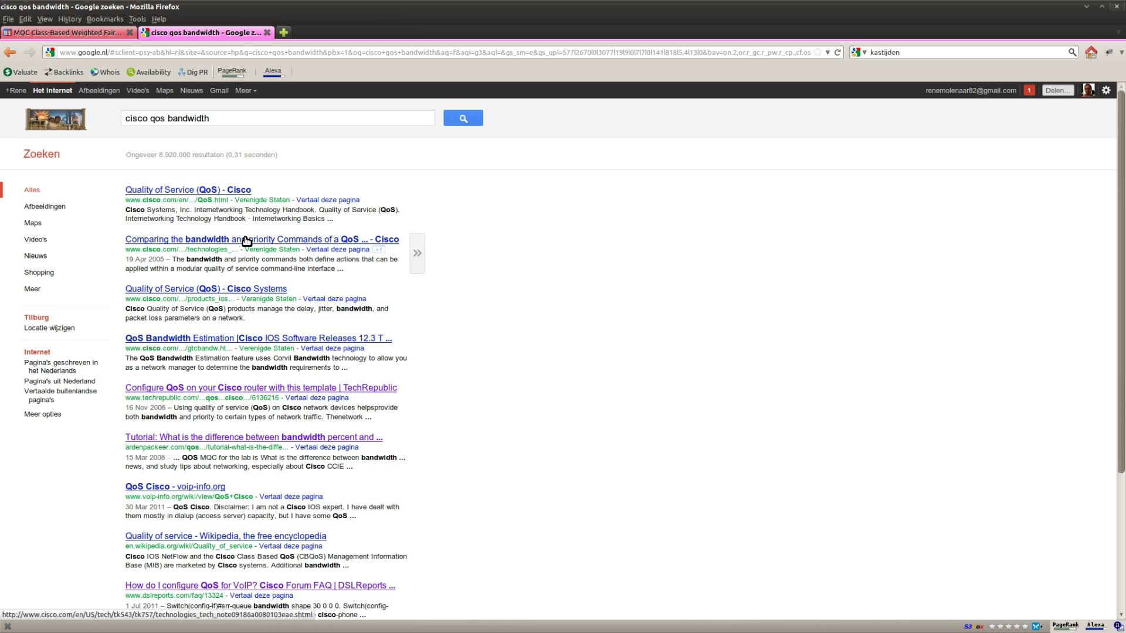
Step: Refine the query to 'cisco qos bandwidth 75 percent' and open the QOS -- Max Reserve Bandwidth result
left_click(257, 119)
type("75")
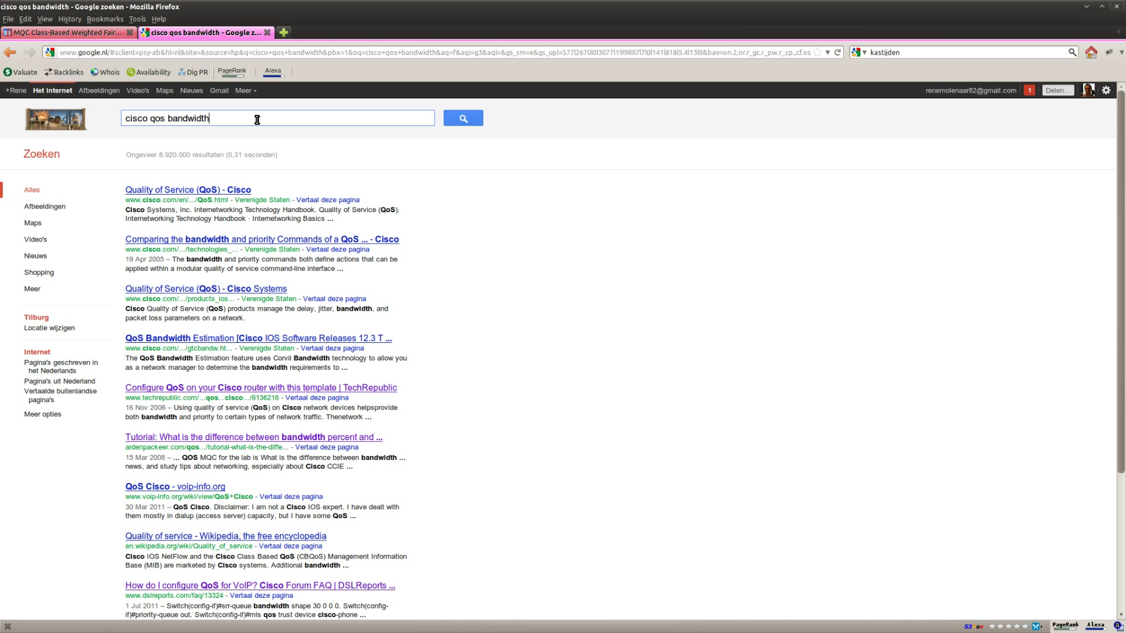
type("%")
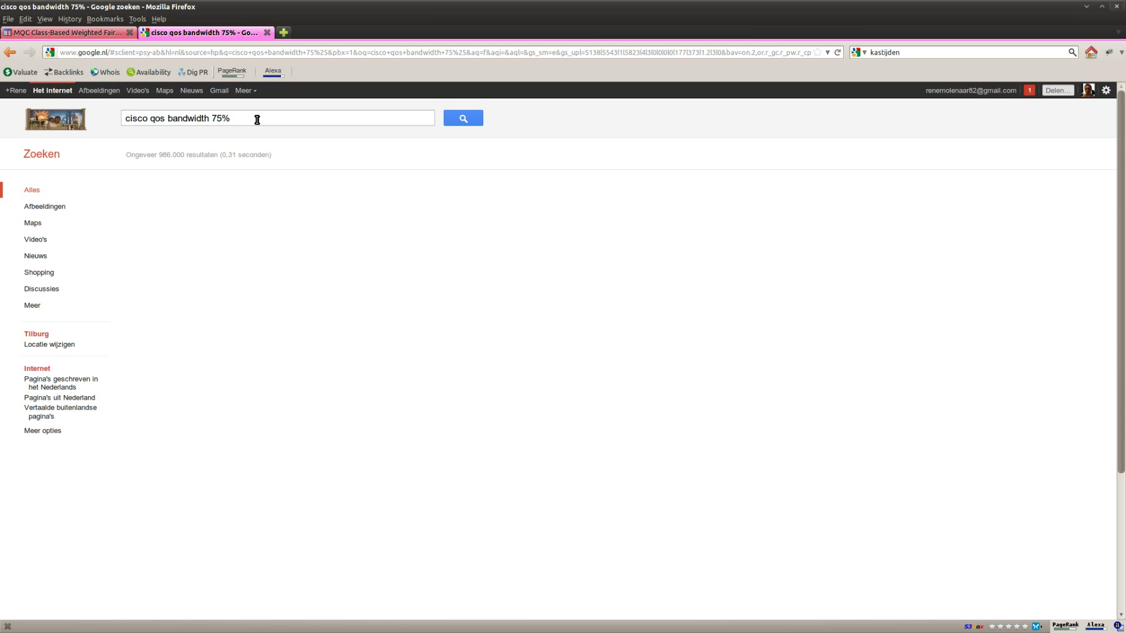
double_click(234, 119)
key("BackSpace")
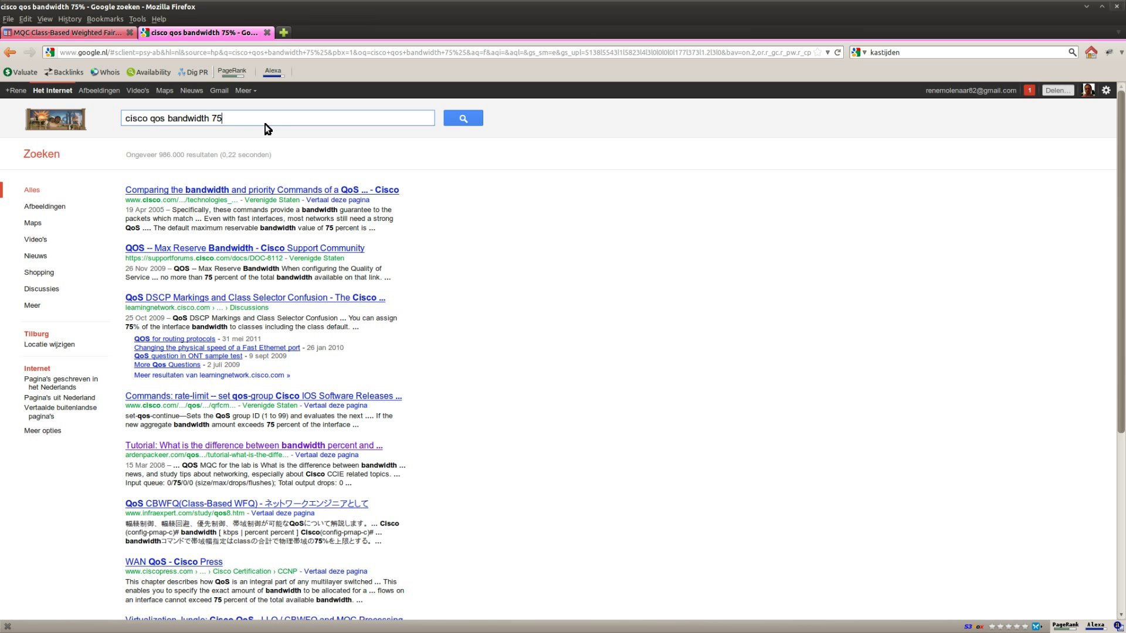
type("percent")
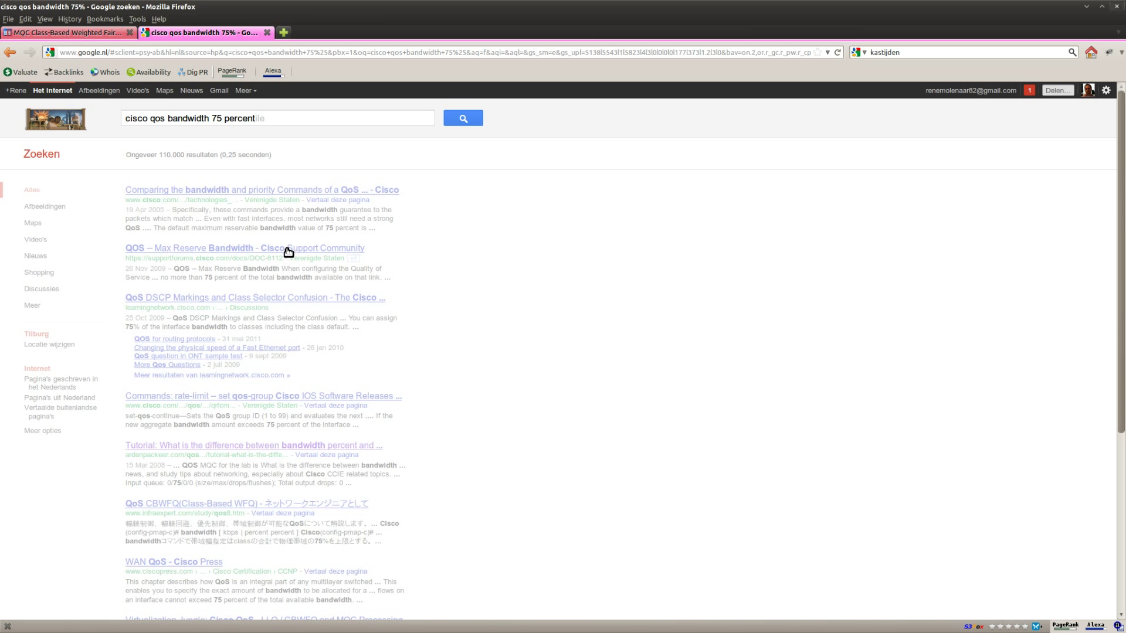
left_click(210, 249)
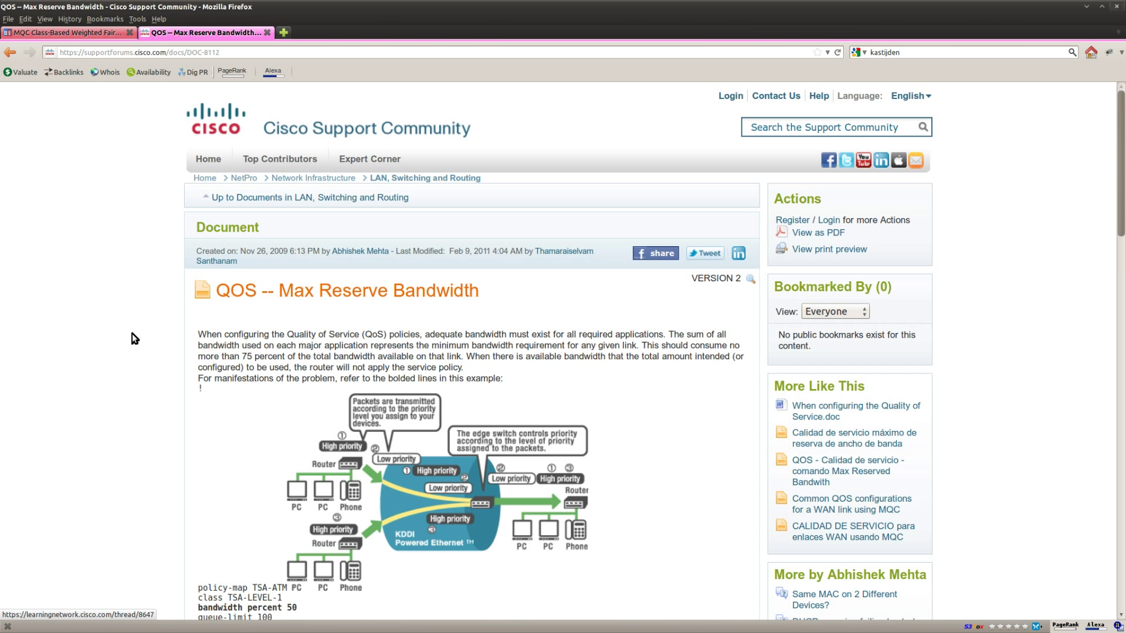
Step: Scroll to the router example, highlight 'max-reserved-bandwidth 90', and return to the Prio console
scroll(135, 339, "down", 5)
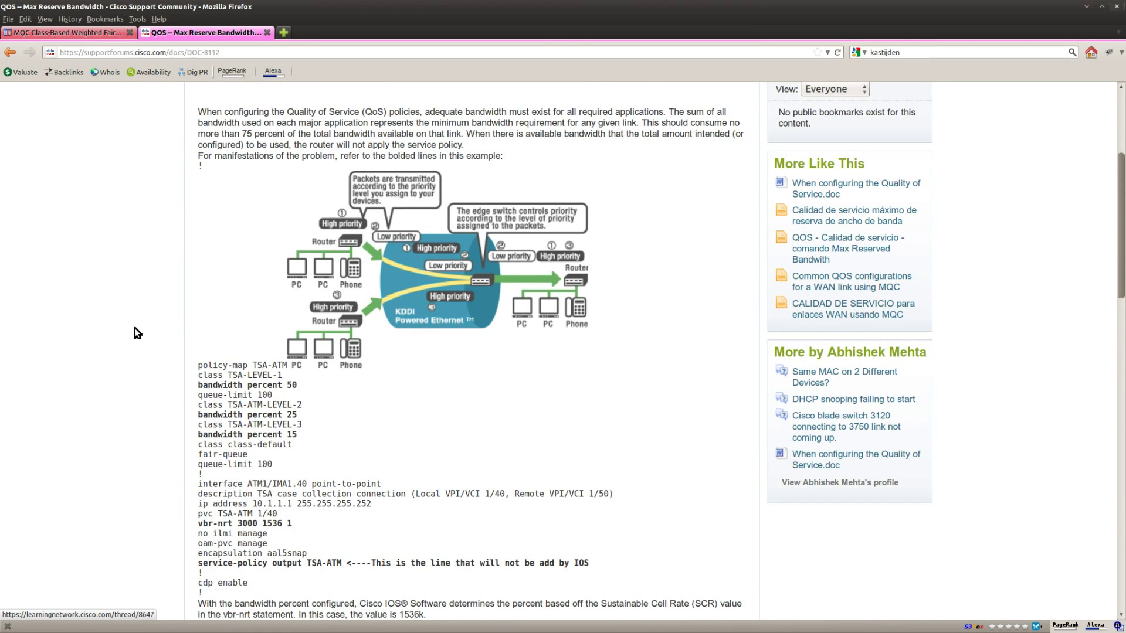
scroll(137, 333, "down", 5)
scroll(138, 332, "up", 6)
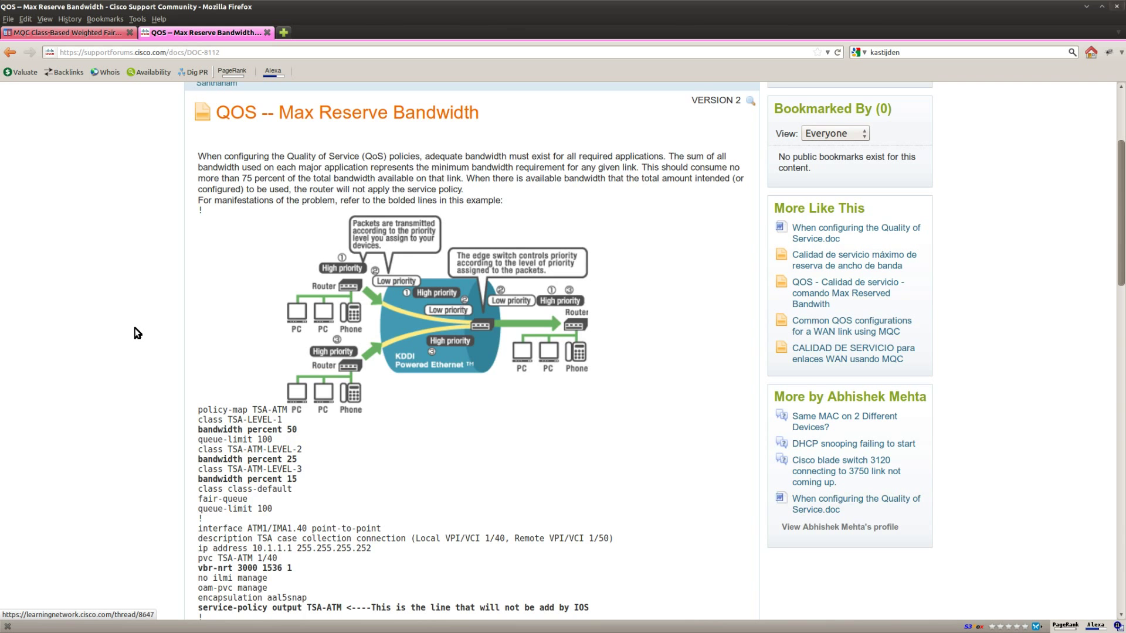
scroll(138, 332, "down", 9)
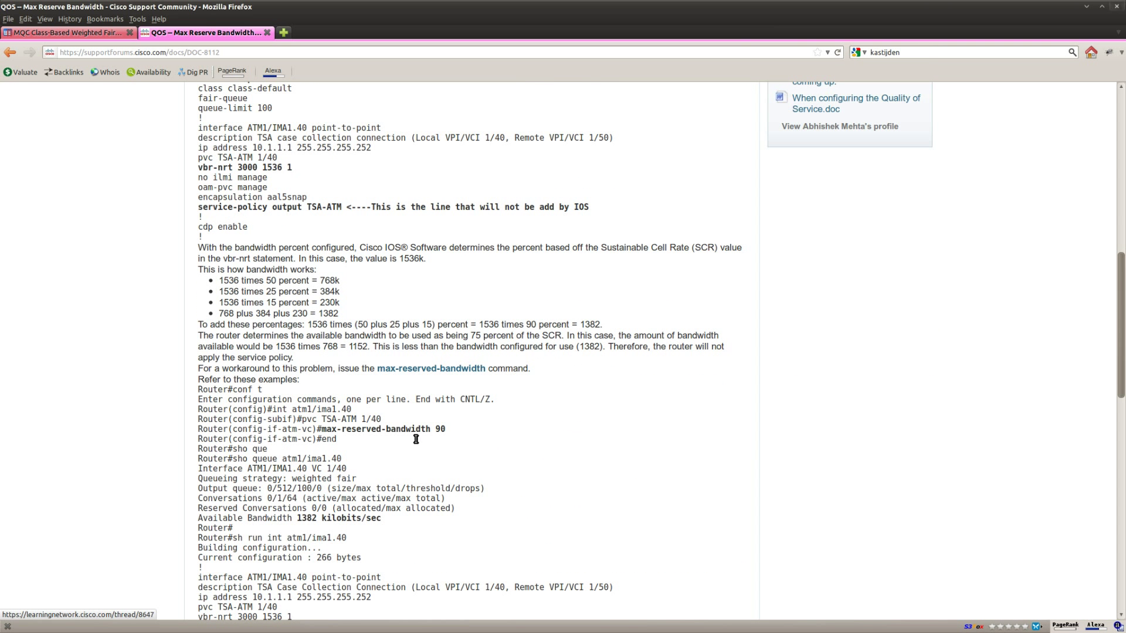
left_click_drag(453, 430, 321, 430)
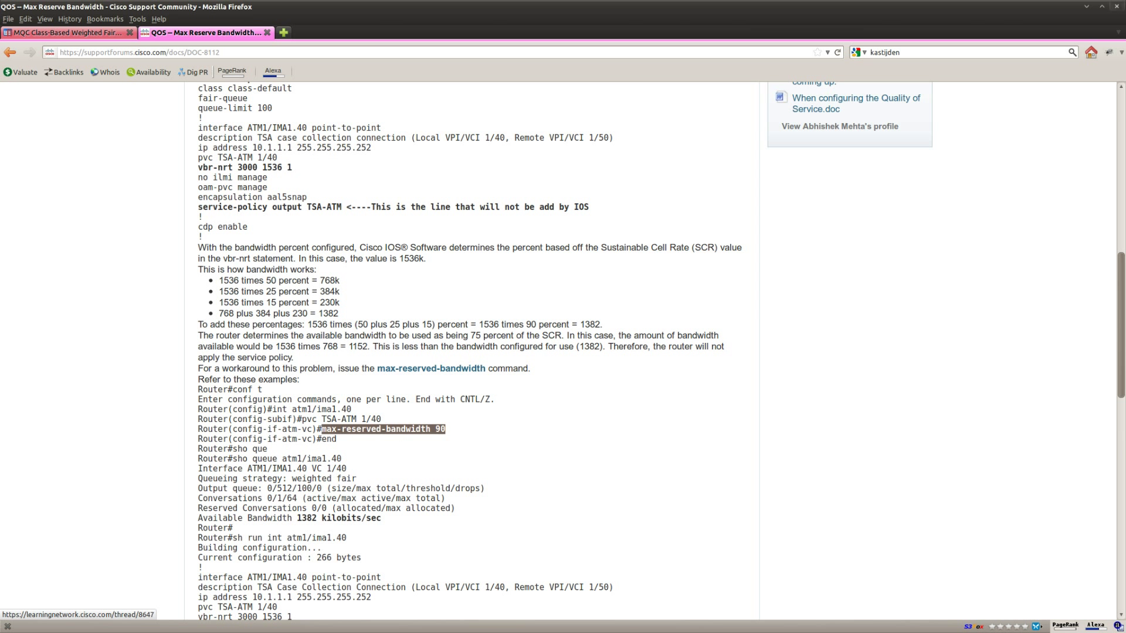
key("alt+Tab")
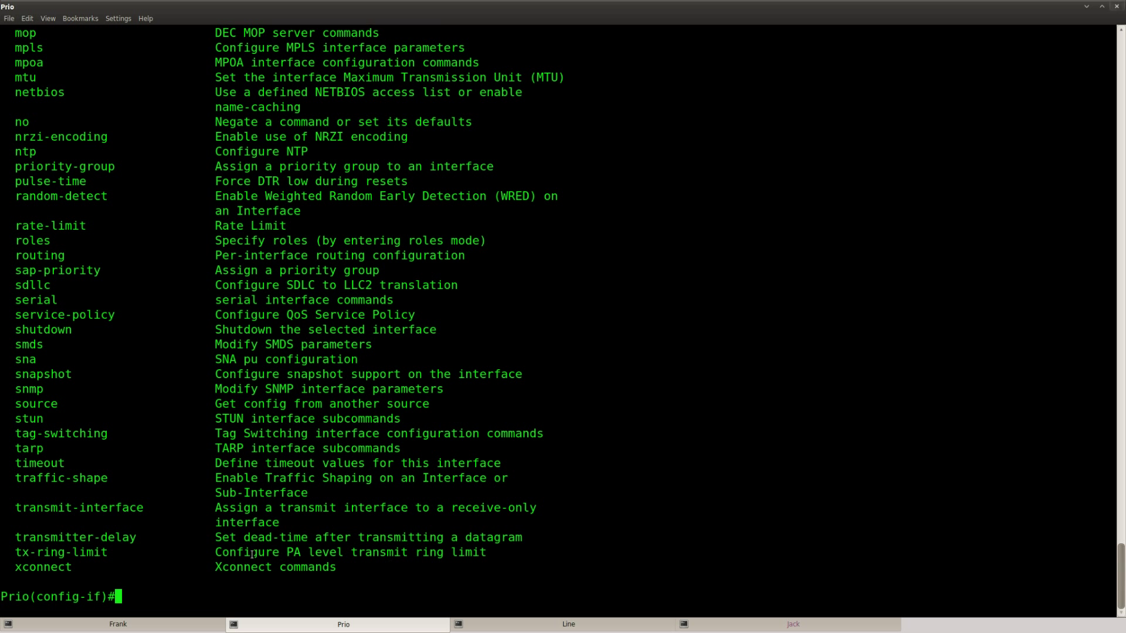
Step: Set max-reserved-bandwidth 100 on the interface
type("max")
key("Tab")
type("?")
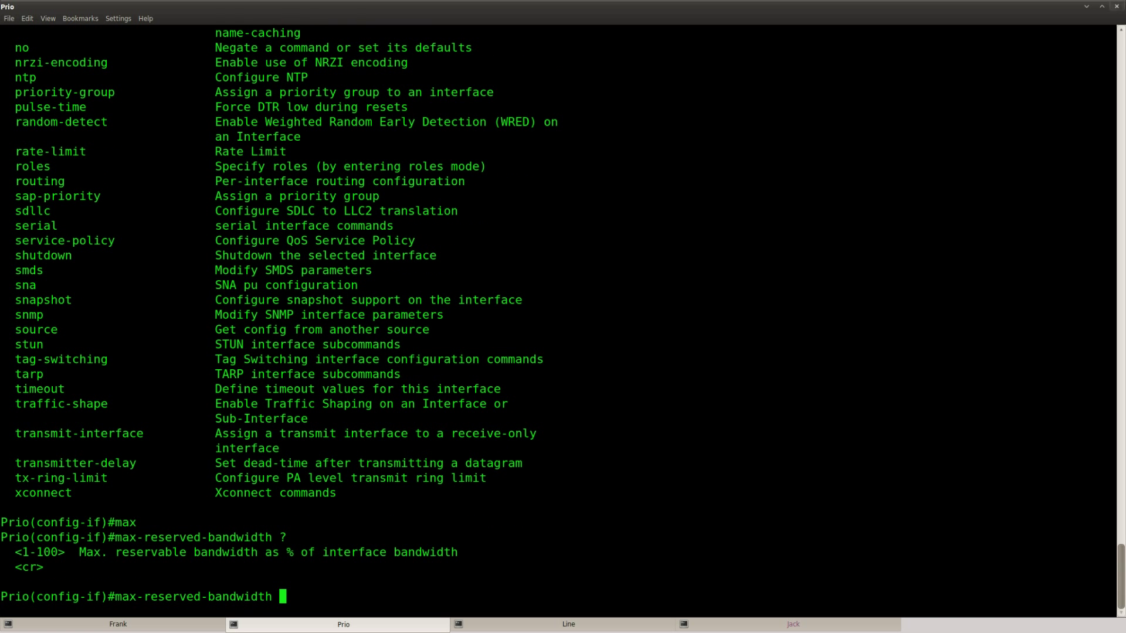
type("100")
key("Return")
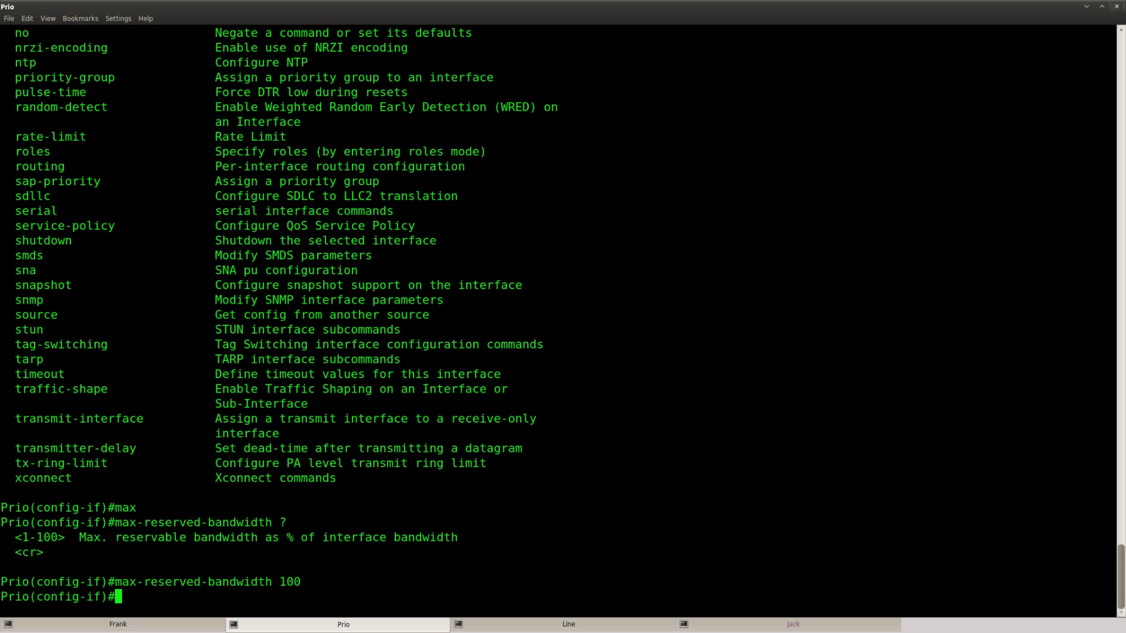
key("Return")
Step: Paste and apply service-policy output CBWFQ, then highlight both accepted command lines
type("service-policy output CBWFQ")
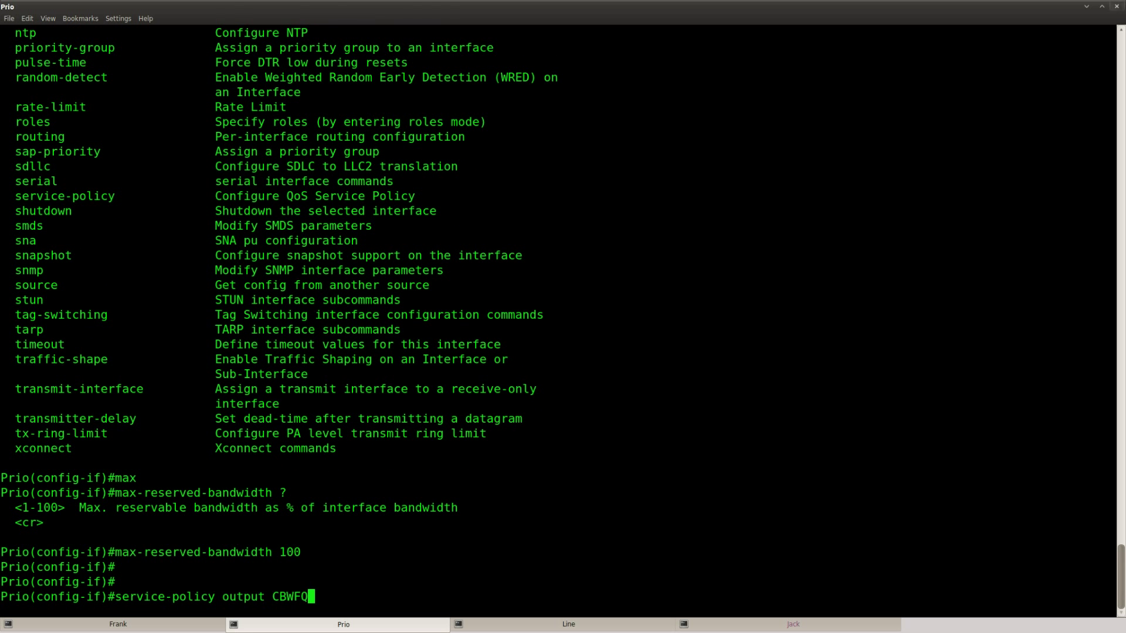
key("Return")
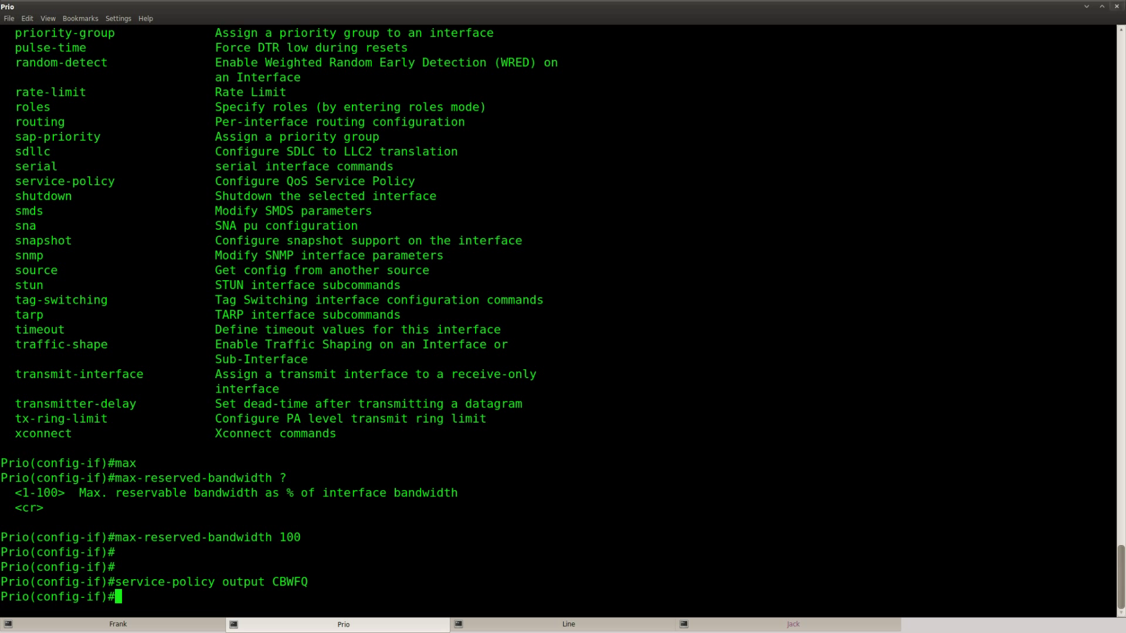
left_click_drag(308, 583, 115, 582)
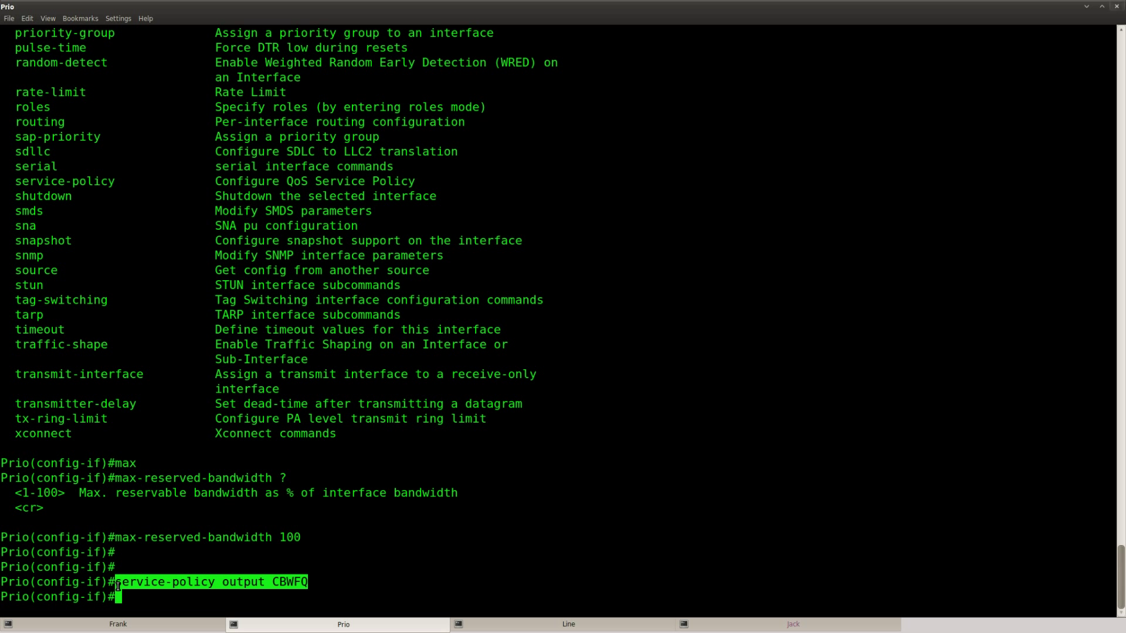
left_click(310, 547)
left_click_drag(310, 547, 115, 542)
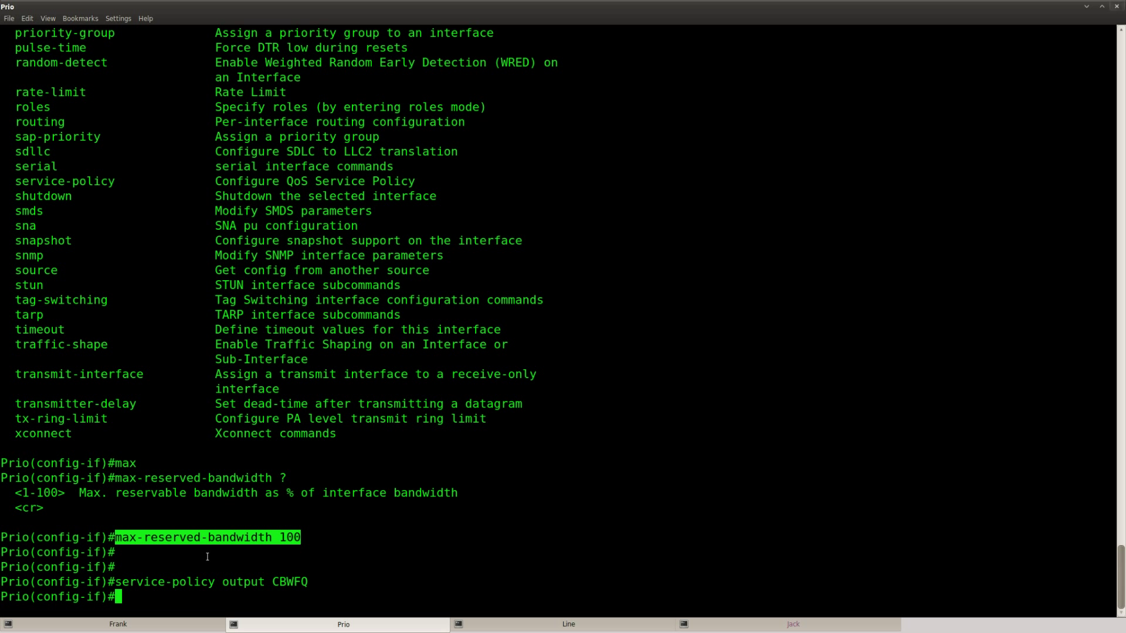
left_click(207, 556)
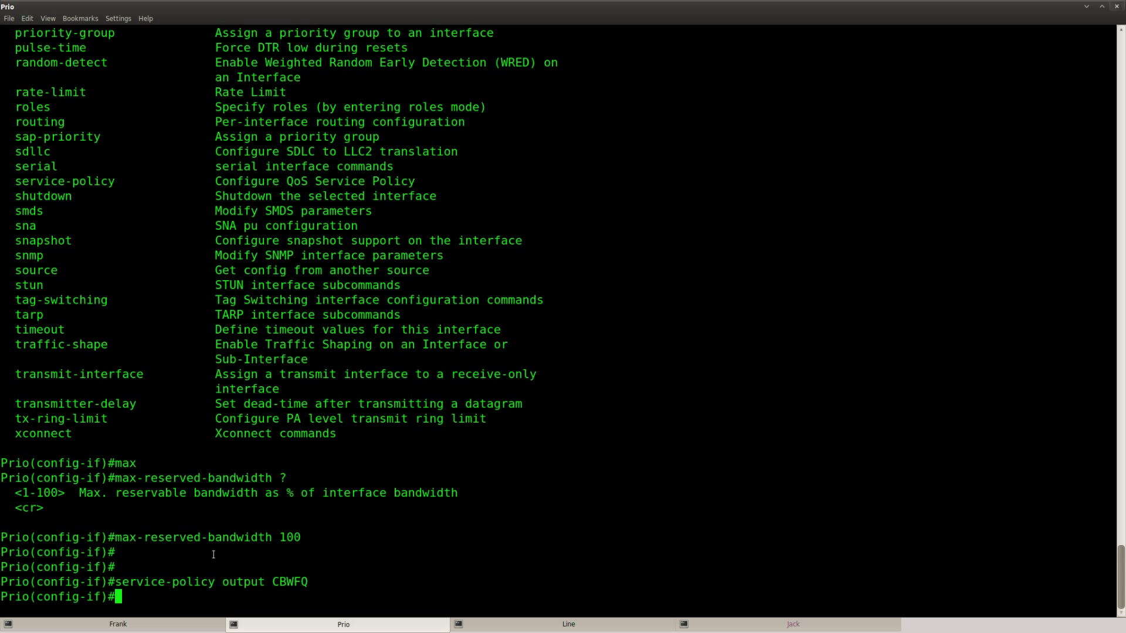
Step: Leave configuration mode and run 'show policy-map interface s0/0', paging through the output
key("ctrl+z")
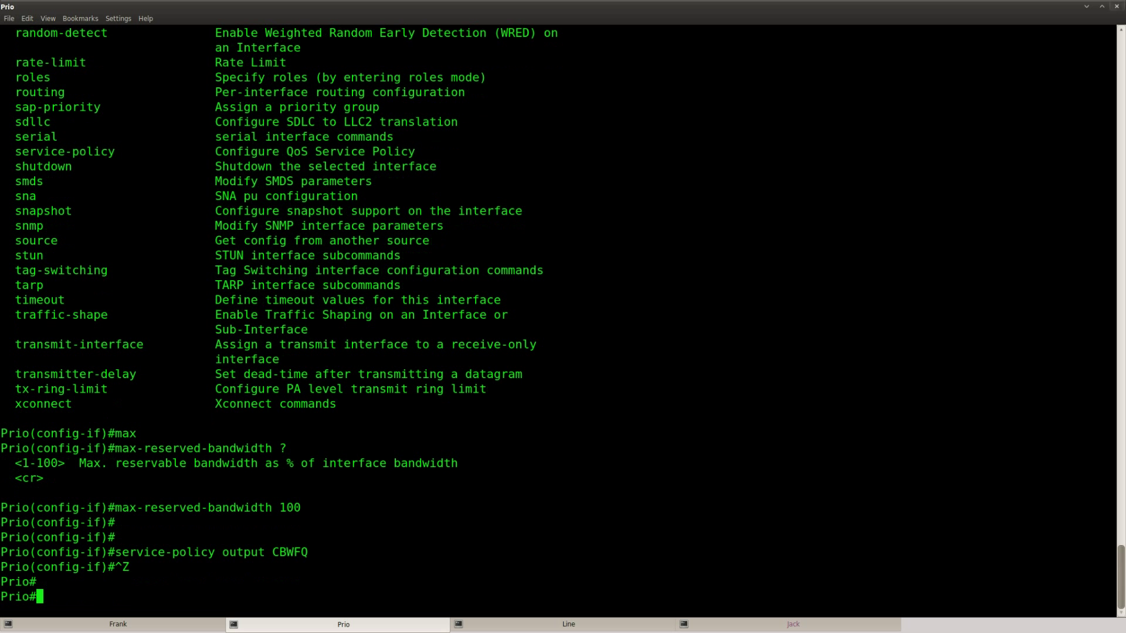
key("Return")
key("Return")
type("show policy-map")
key("Tab")
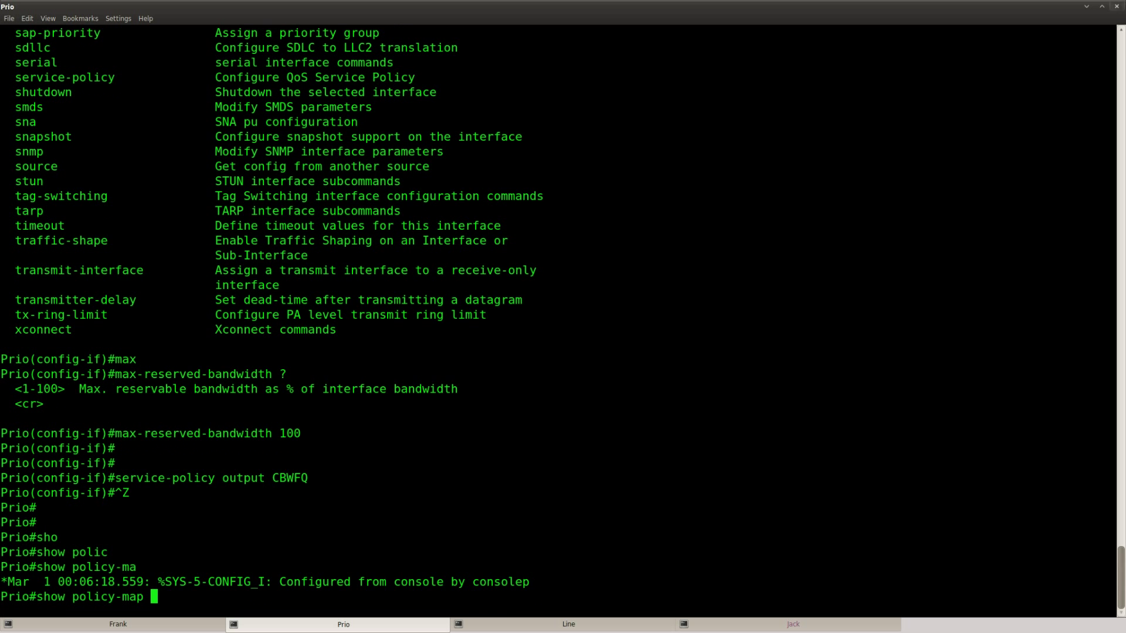
type("inter")
key("Tab")
type("s0/0")
key("Return")
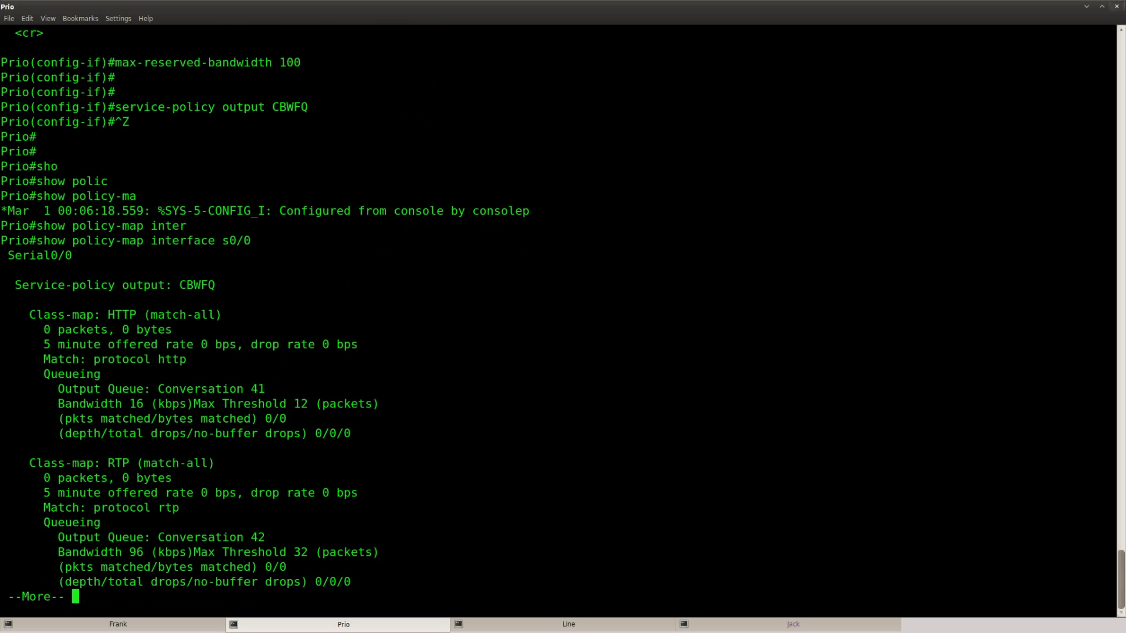
key("space")
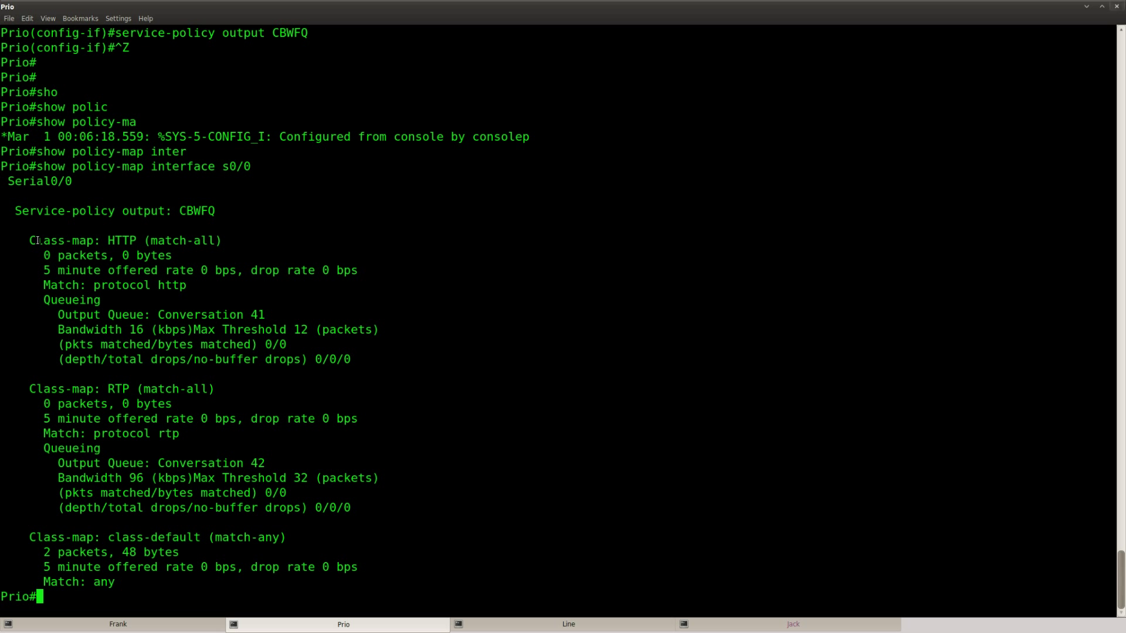
Step: Highlight HTTP's bandwidth 16 and 12-packet threshold, and RTP's bandwidth 96 and 32-packet threshold
left_click_drag(30, 240, 221, 241)
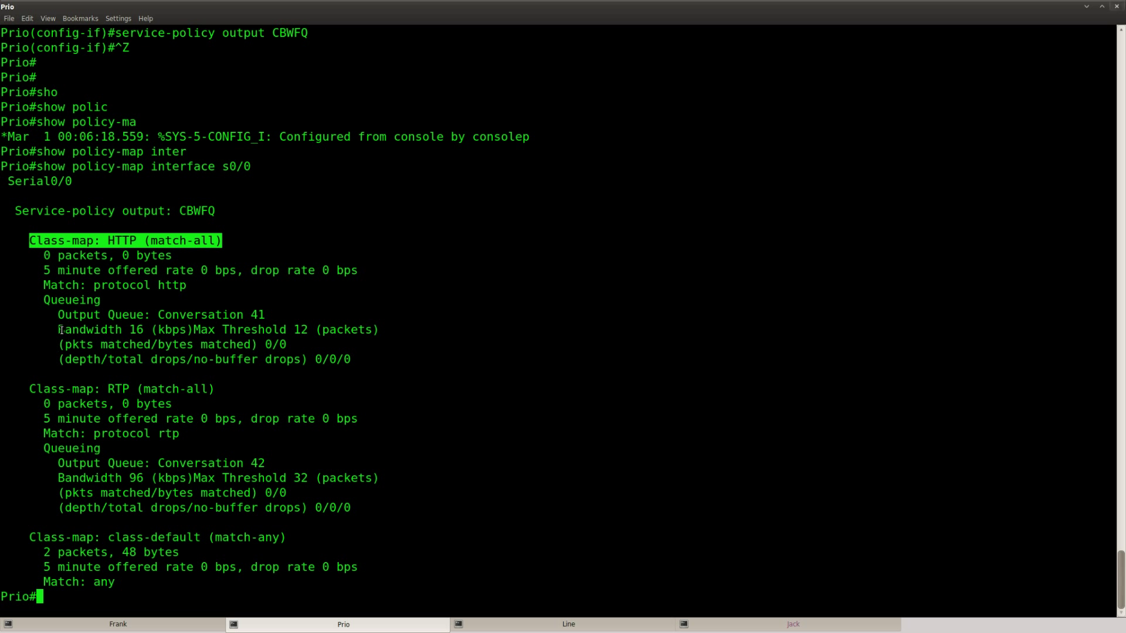
left_click_drag(59, 330, 151, 330)
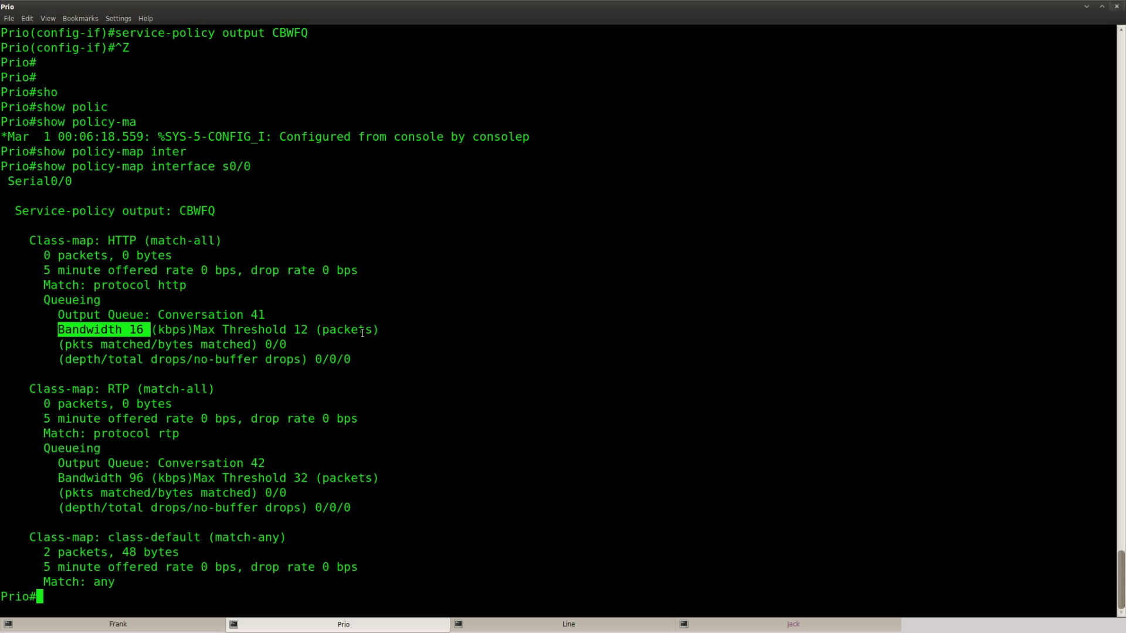
left_click_drag(379, 329, 200, 329)
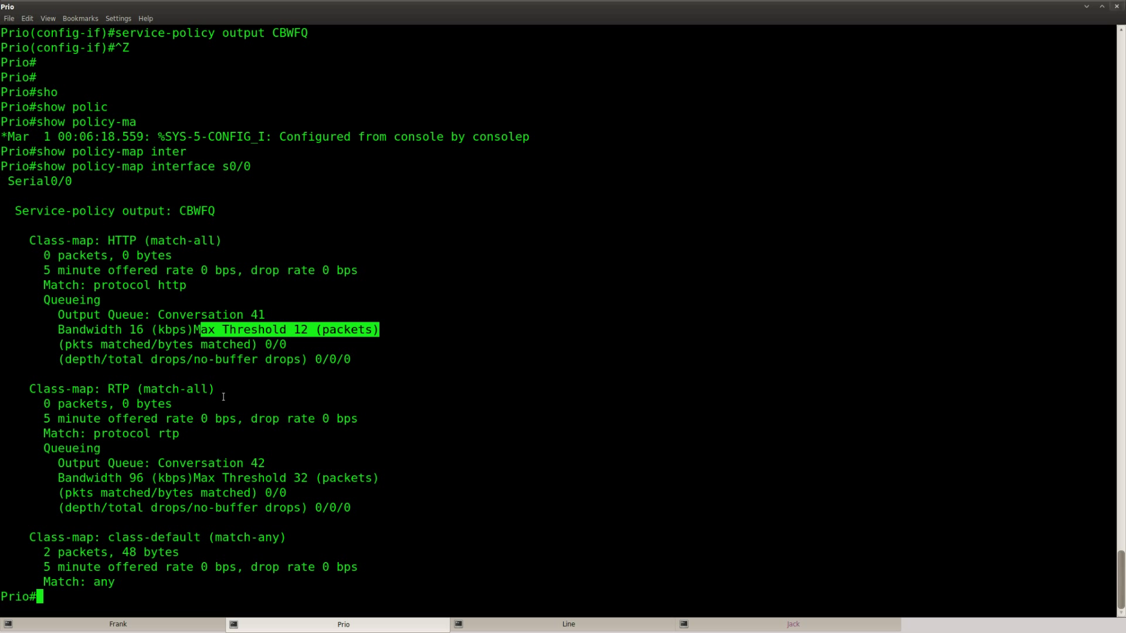
left_click_drag(215, 390, 22, 390)
left_click_drag(57, 480, 143, 476)
left_click_drag(379, 477, 189, 480)
left_click(190, 479)
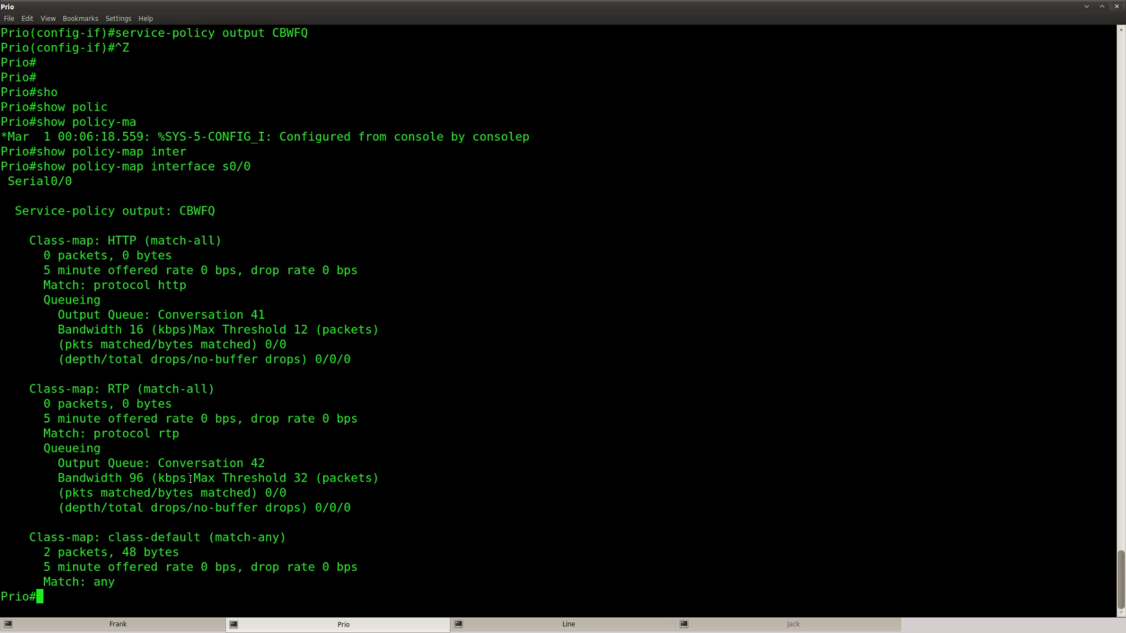
Step: Mark the HTTP and RTP class sections together, then the RTP class-map line
left_click_drag(358, 509, 7, 181)
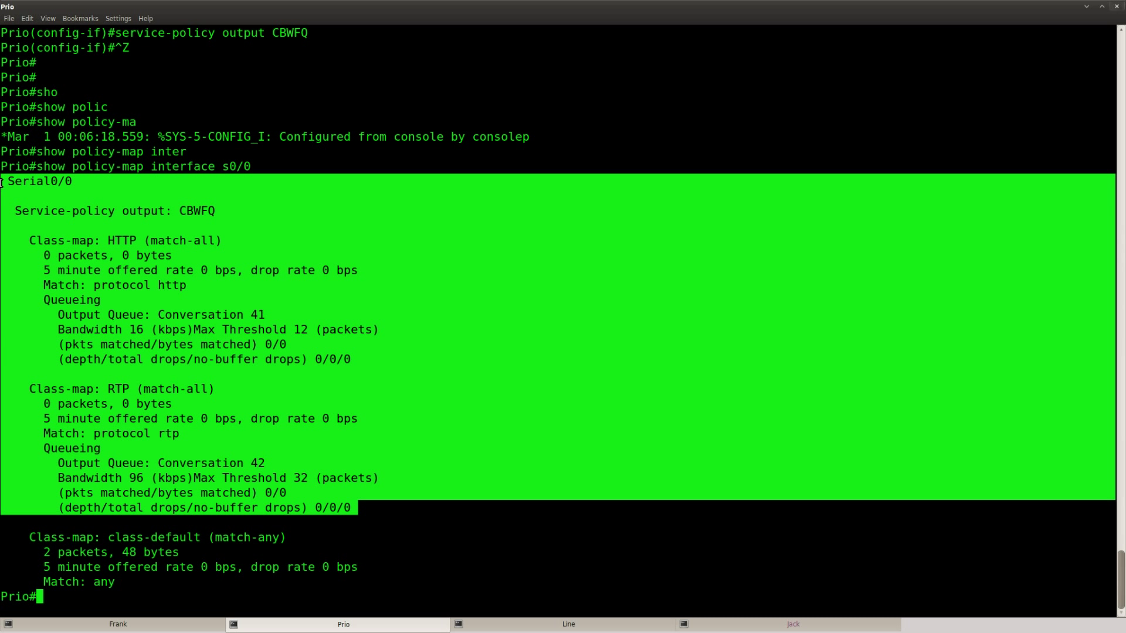
left_click(123, 426)
left_click_drag(216, 390, 31, 389)
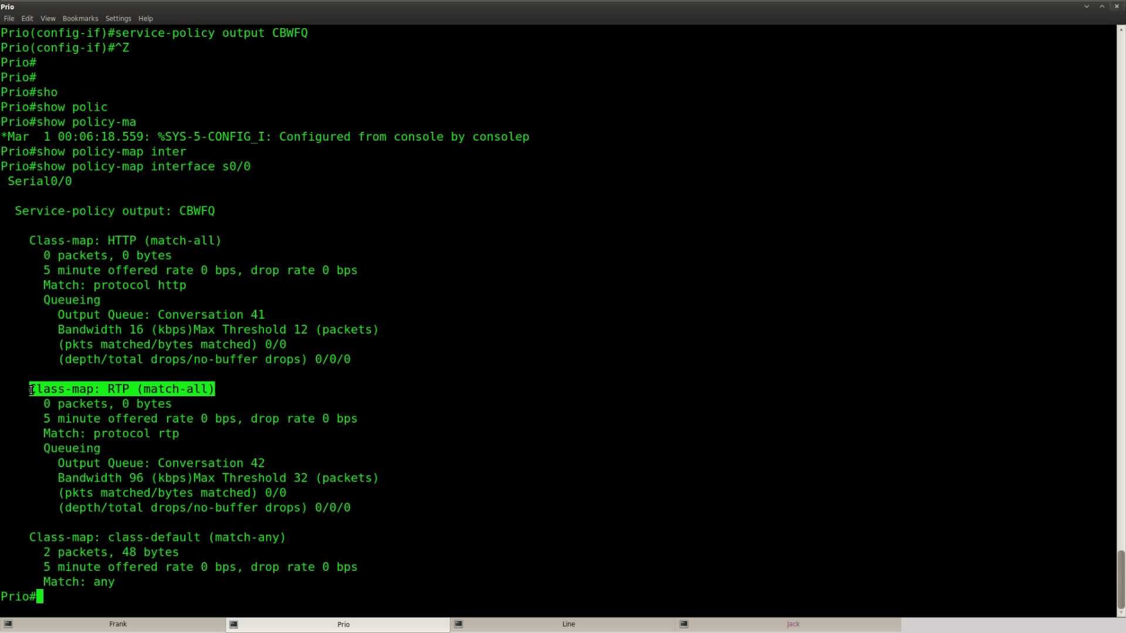
left_click(130, 455)
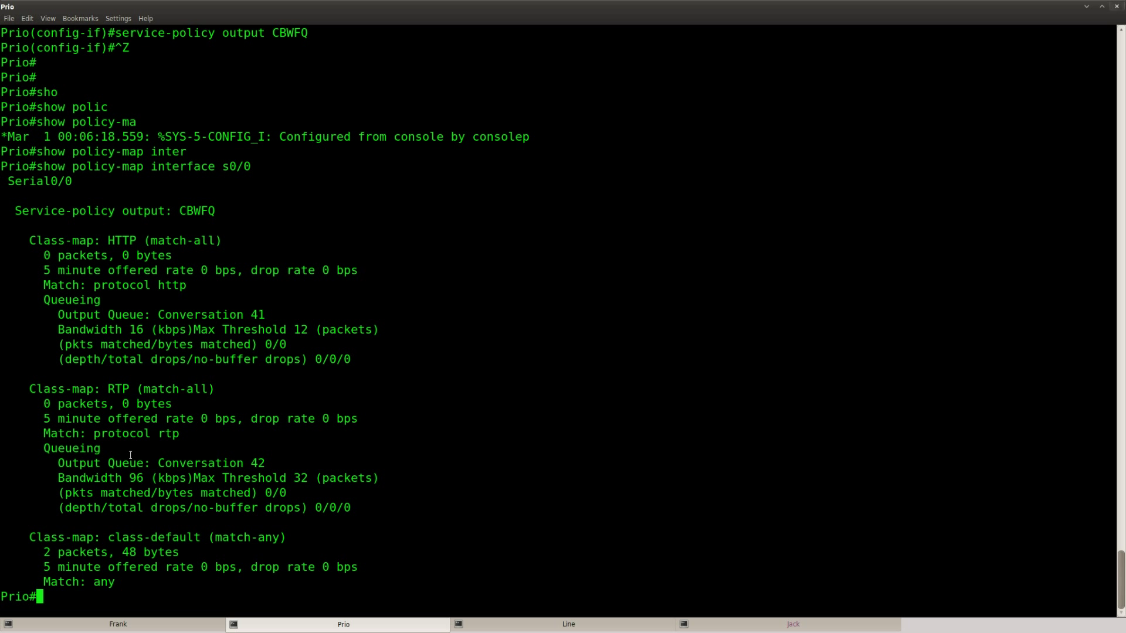
left_click_drag(216, 390, 351, 508)
left_click_drag(35, 399, 5, 389)
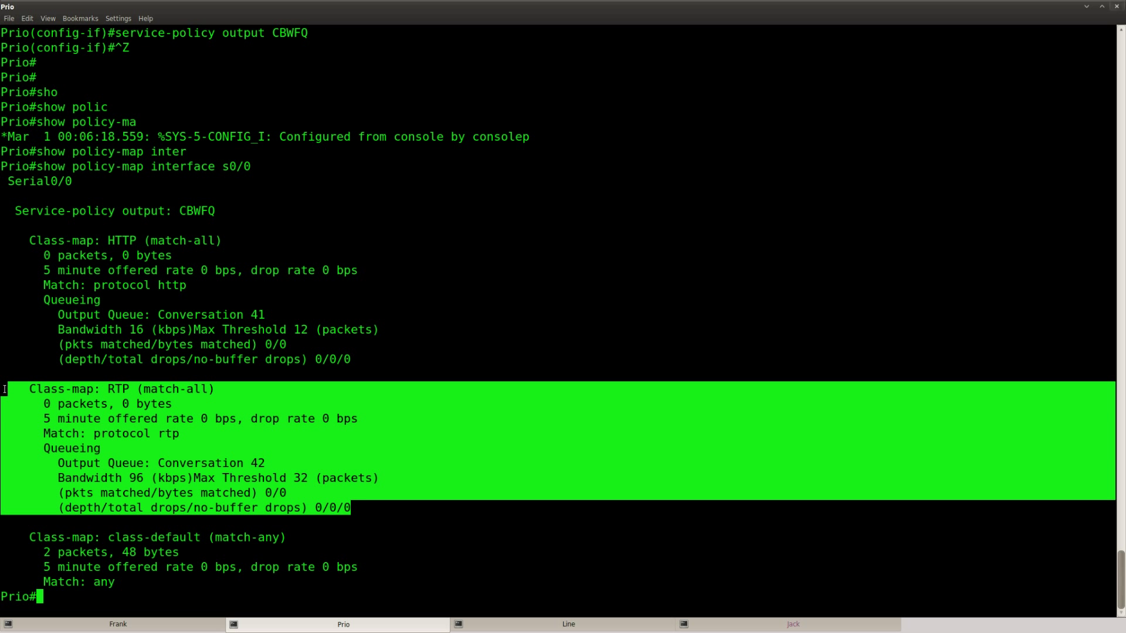
left_click(59, 419)
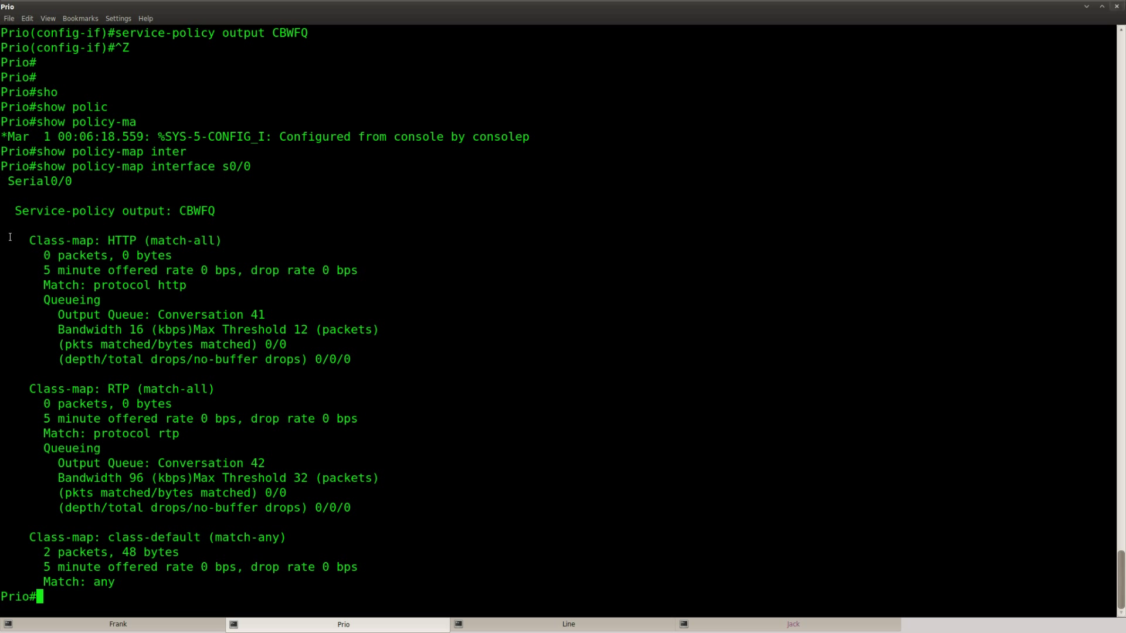
Step: Highlight the HTTP statistics block, then the RTP block ending at 0/0/0
left_click_drag(6, 240, 383, 357)
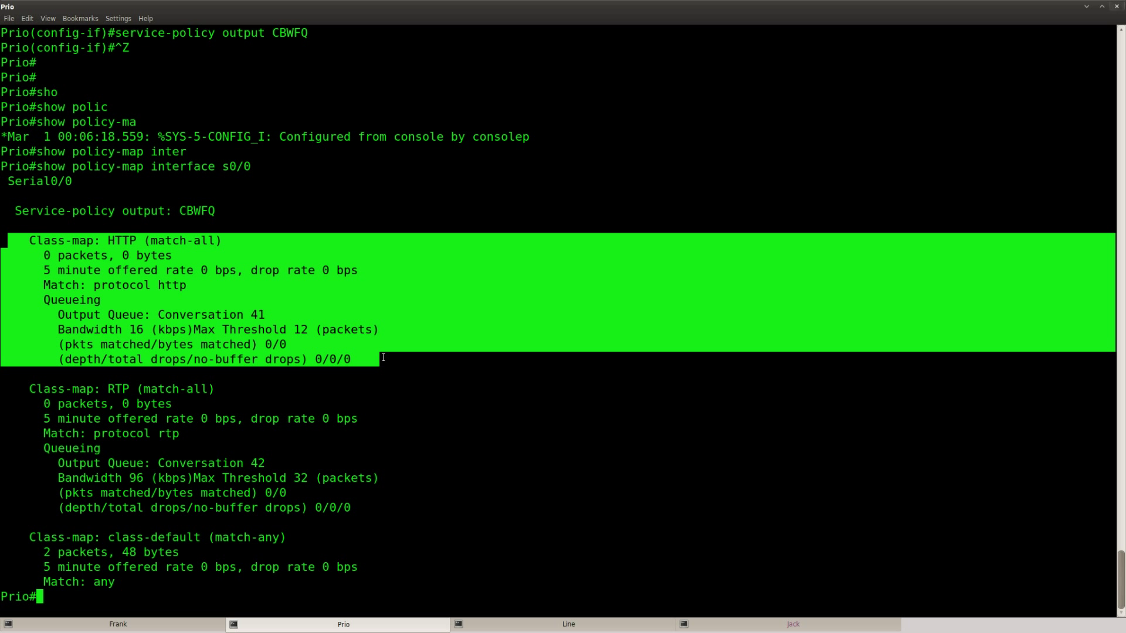
left_click_drag(8, 389, 415, 504)
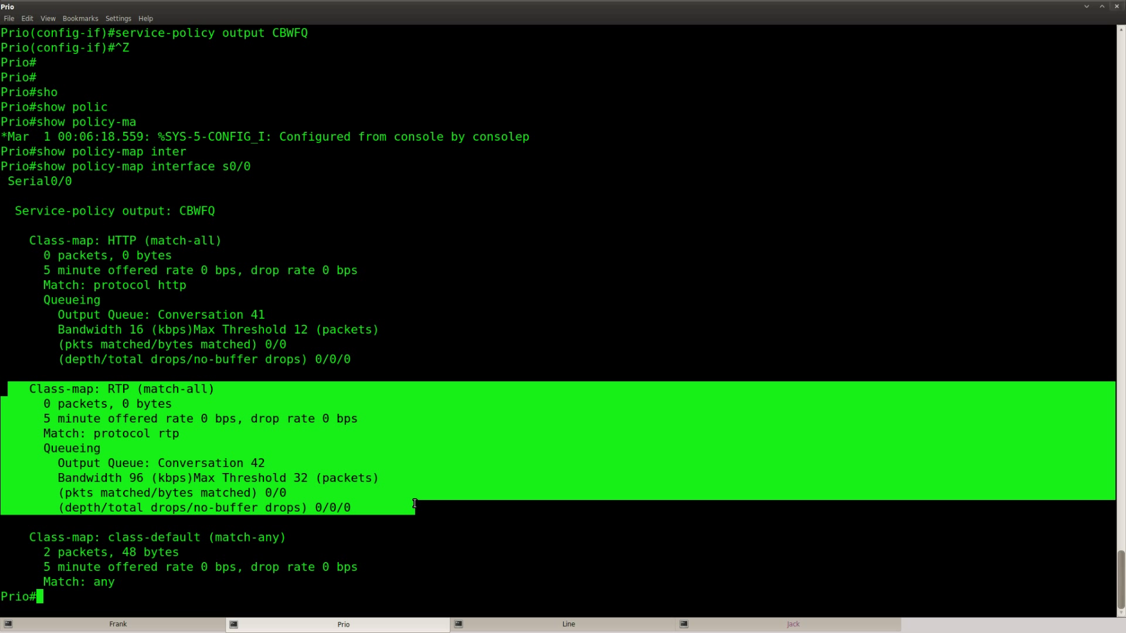
left_click_drag(414, 503, 347, 506)
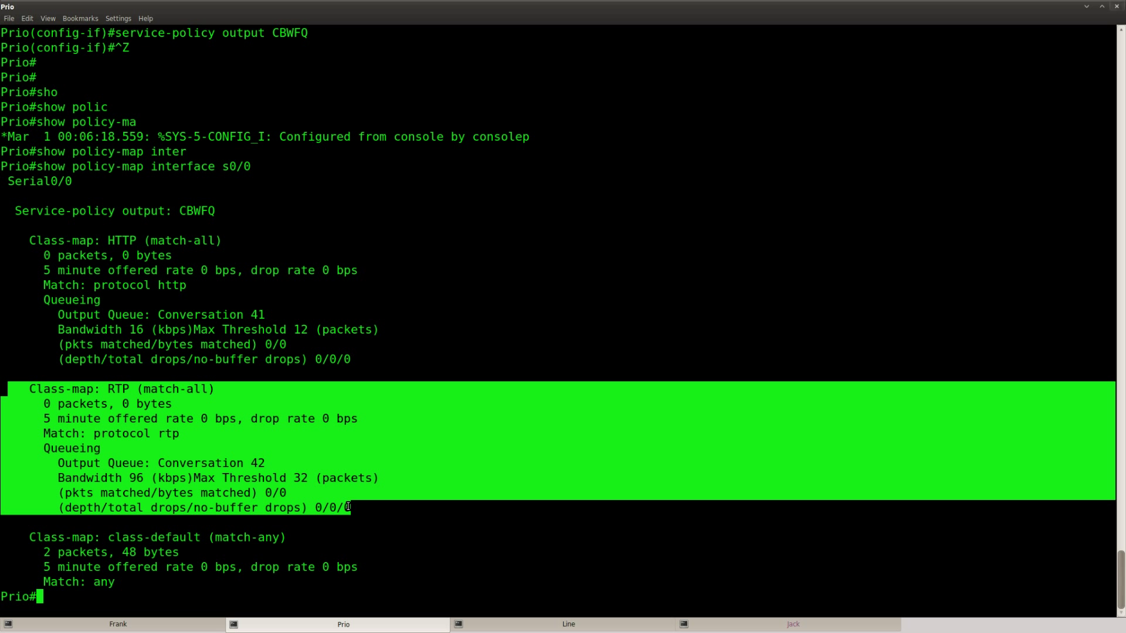
left_click(351, 507)
left_click_drag(355, 506, 3, 389)
left_click(116, 464)
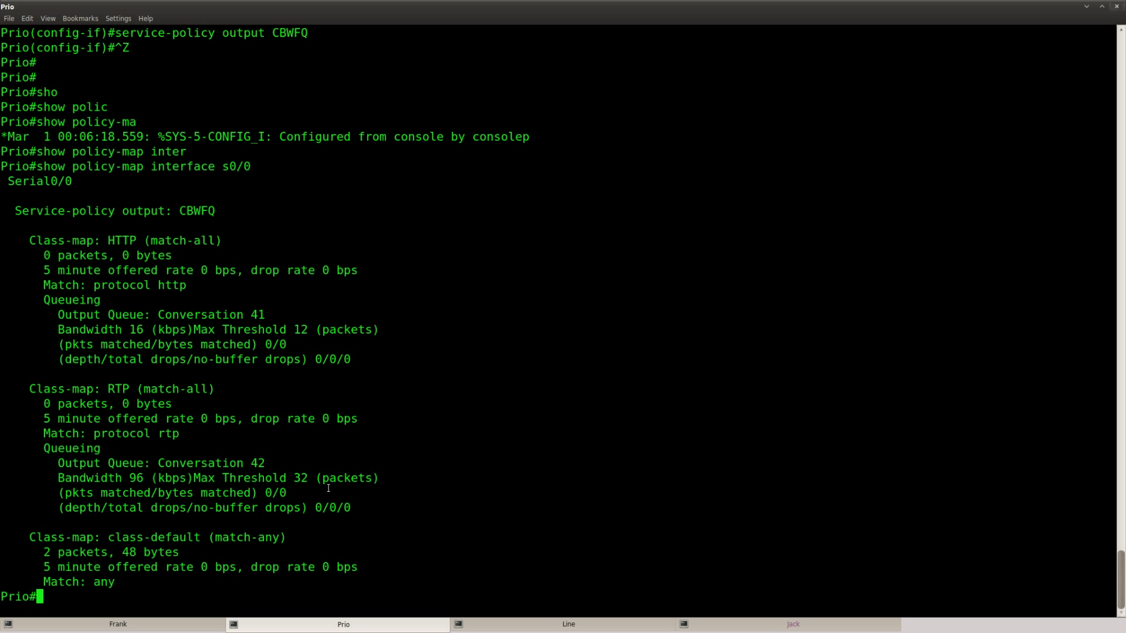
left_click_drag(364, 509, 2, 389)
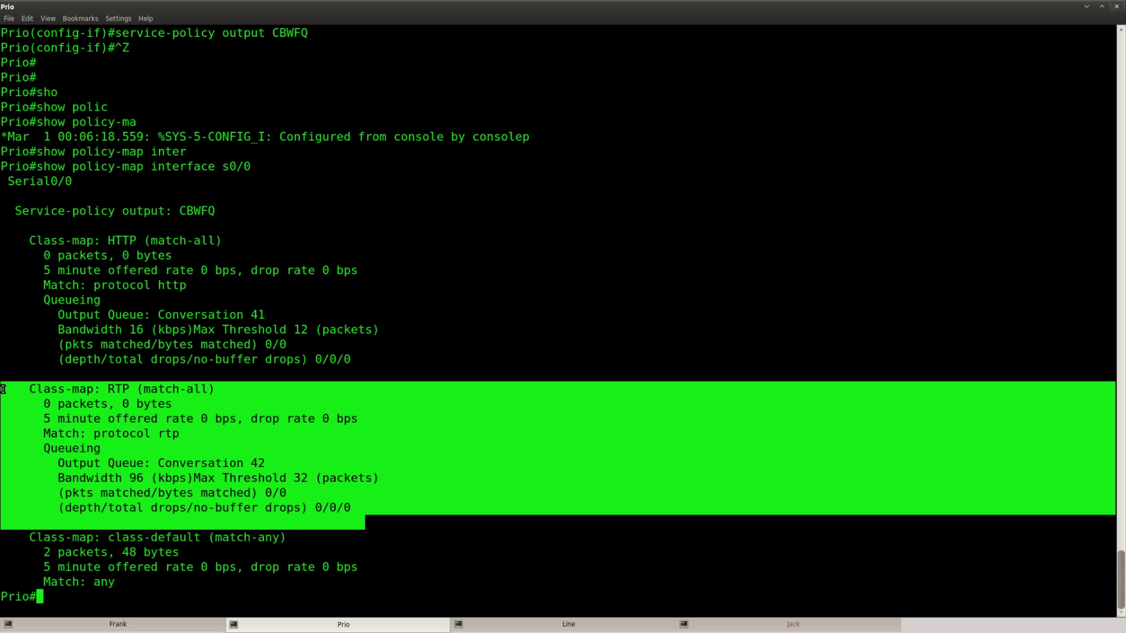
left_click(212, 498)
Step: Enter global configuration and open policy-map CBWFQ, correcting the mistyped name
type("conf t")
key("Return")
type("po")
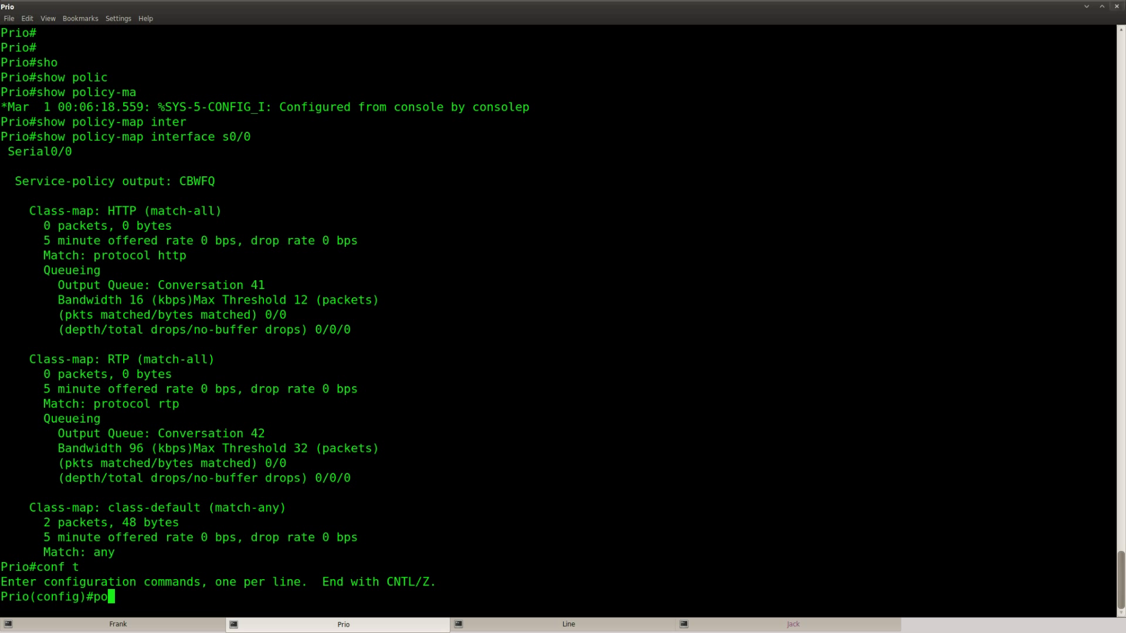
type("lic")
key("Tab")
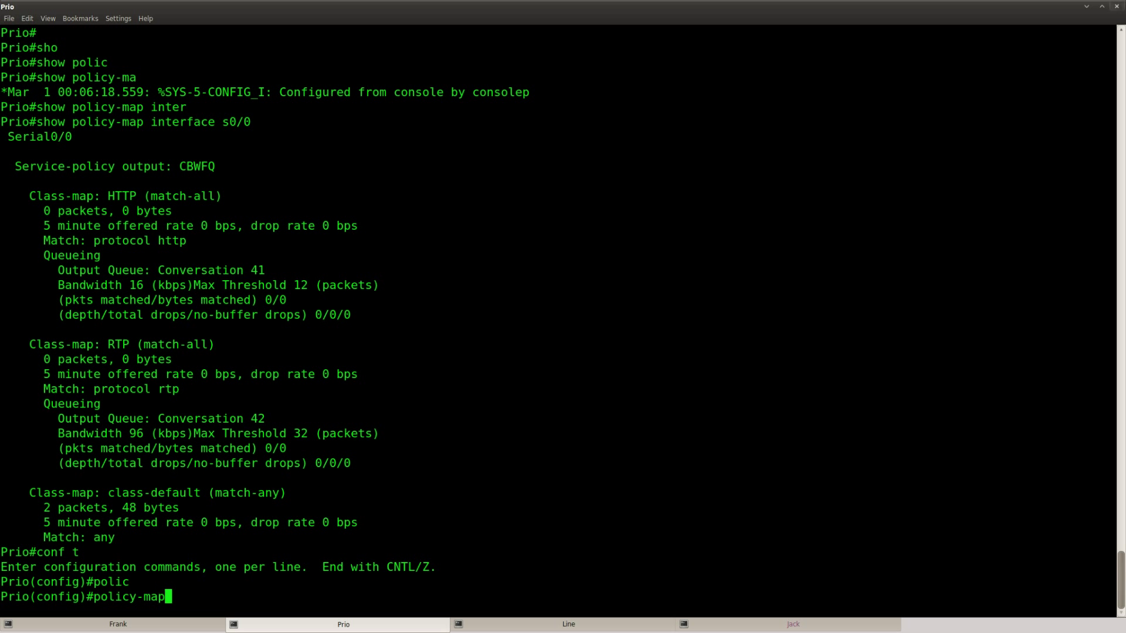
key("Tab")
type("?")
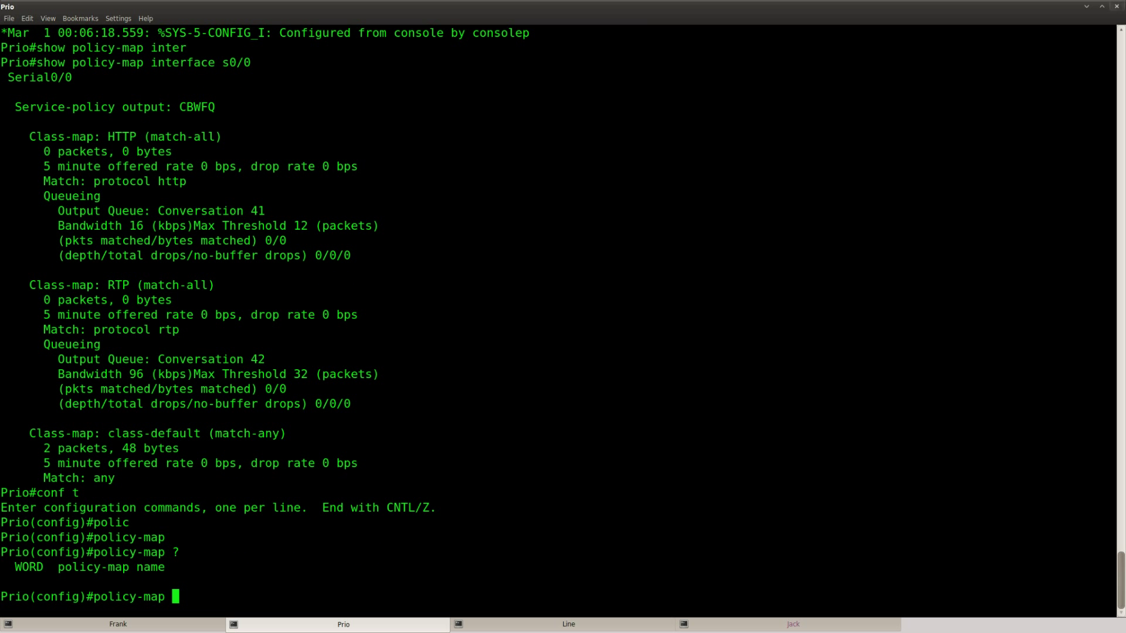
type("CBWFQ")
key("Return")
Step: Enter class RTP and list its commands, highlighting the priority description
key("Return")
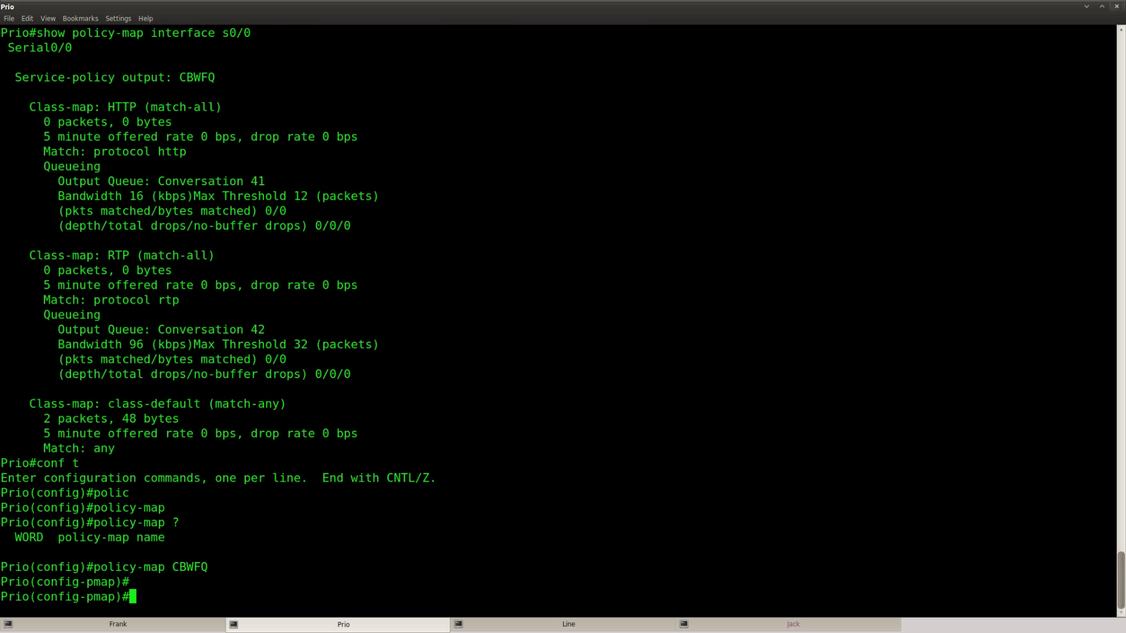
type("class")
key("Tab")
type("RTP")
key("Return")
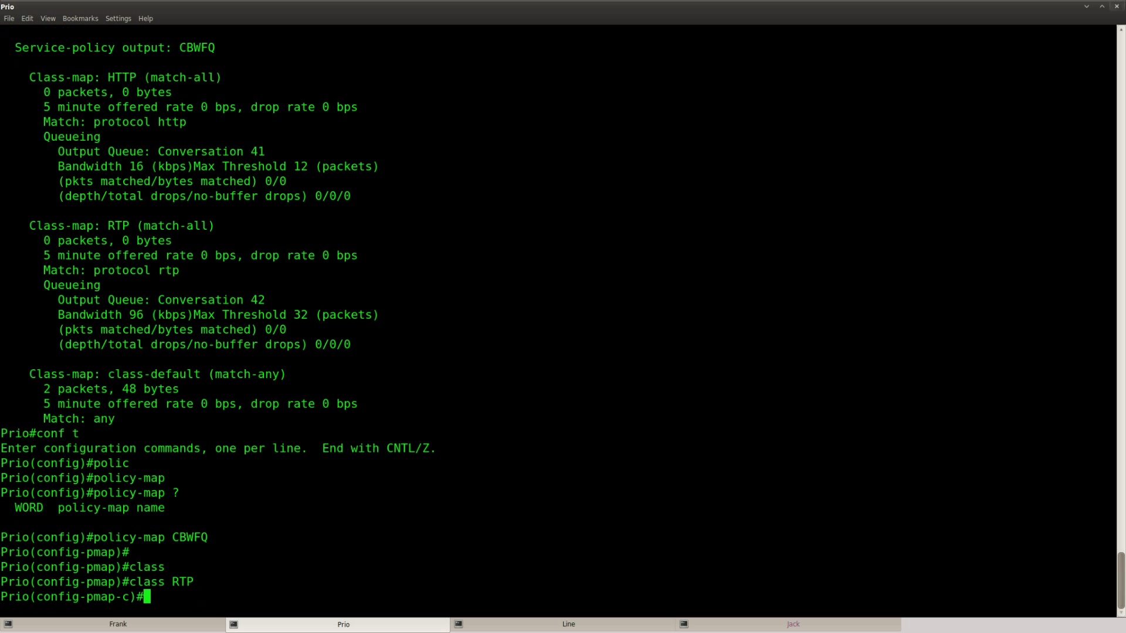
type("?")
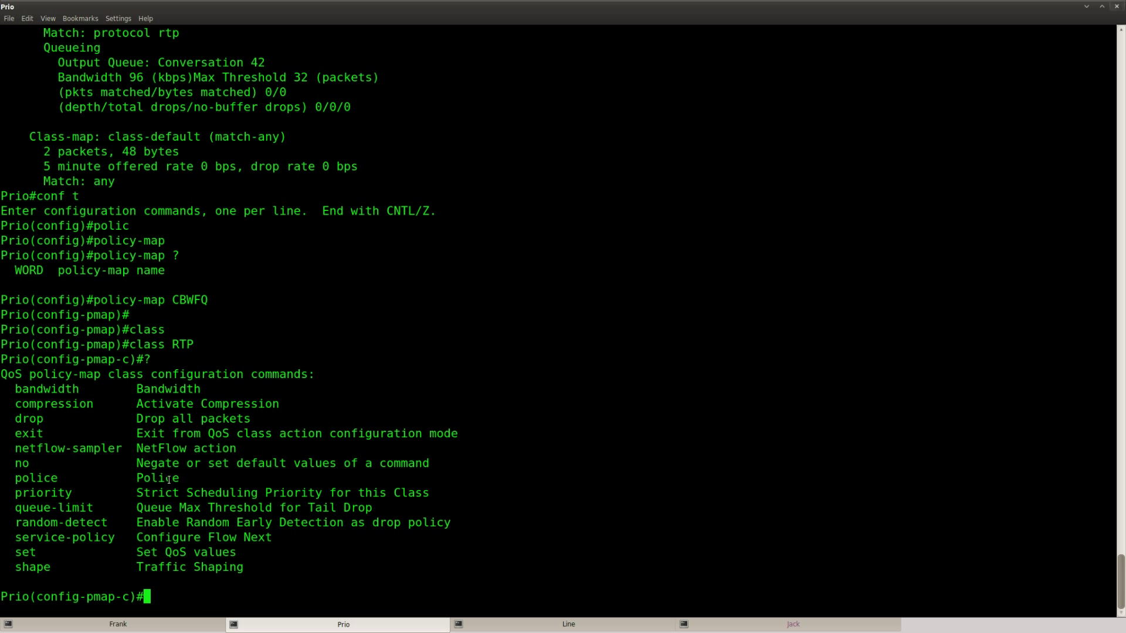
left_click_drag(424, 494, 3, 494)
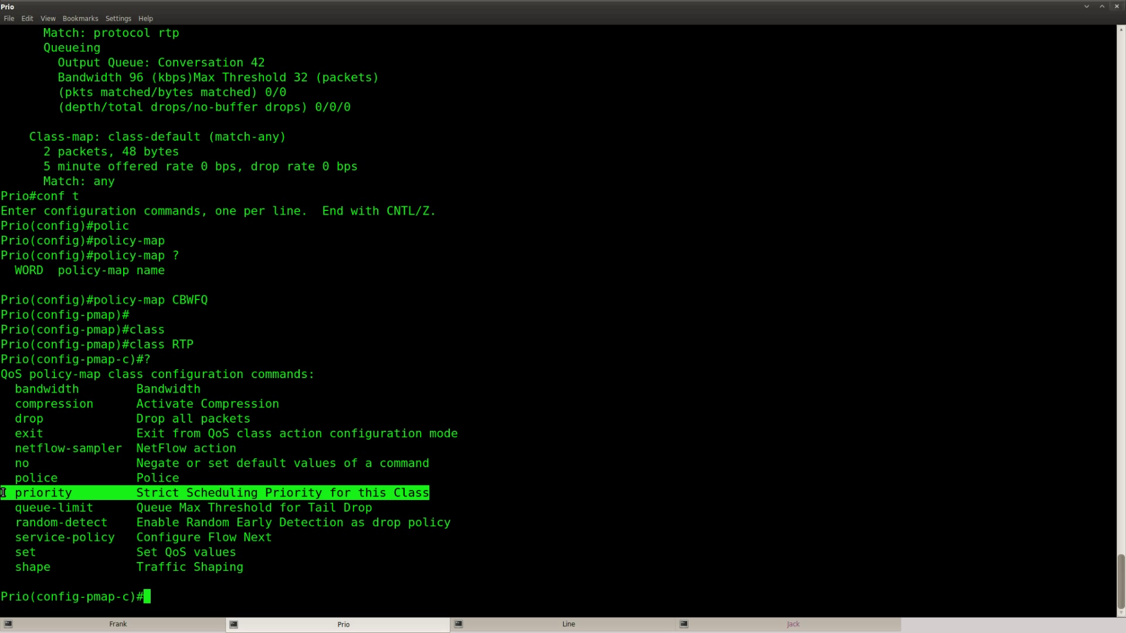
left_click(231, 526)
Step: List 'priority ?' options, highlighting kilobits-per-second and percent, then erase the unfinished command
type("pri")
key("Tab")
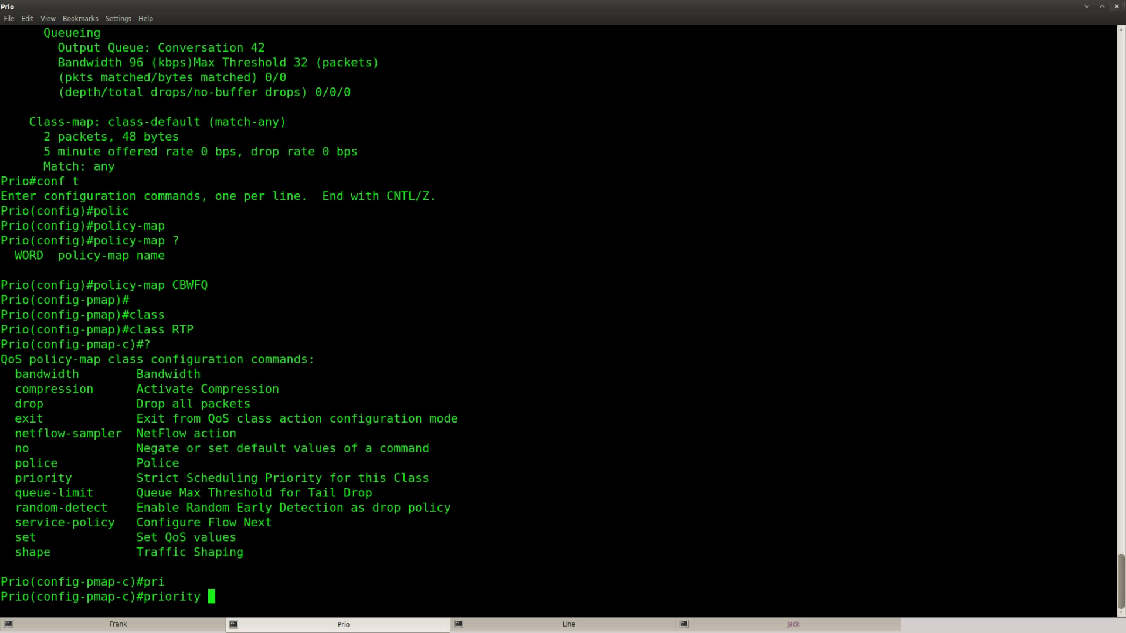
type("?")
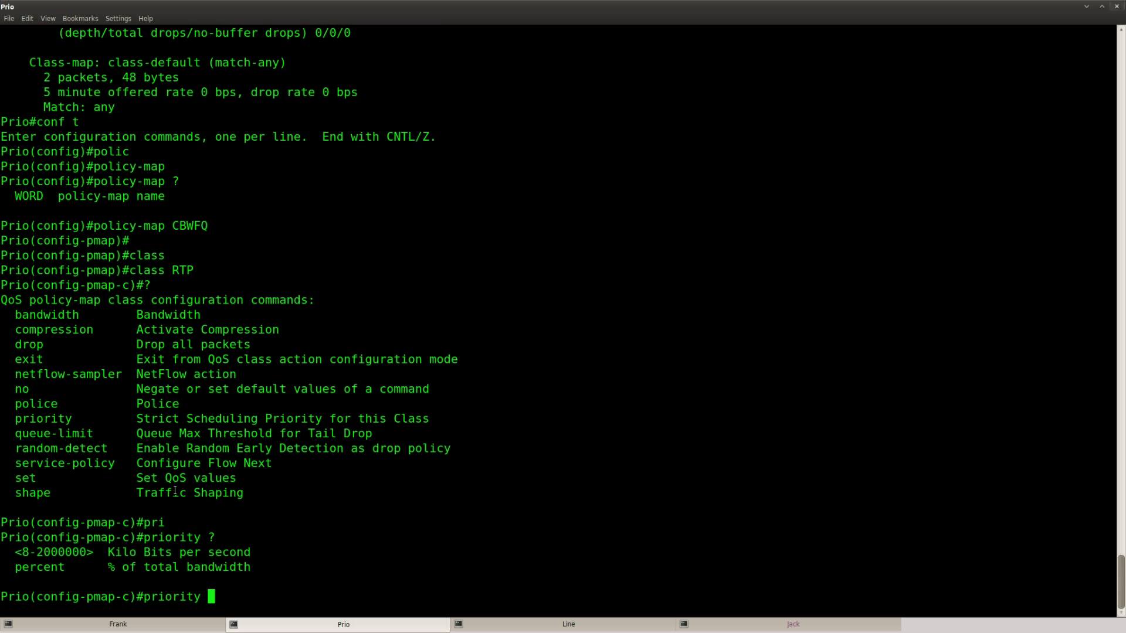
left_click_drag(242, 554, 26, 556)
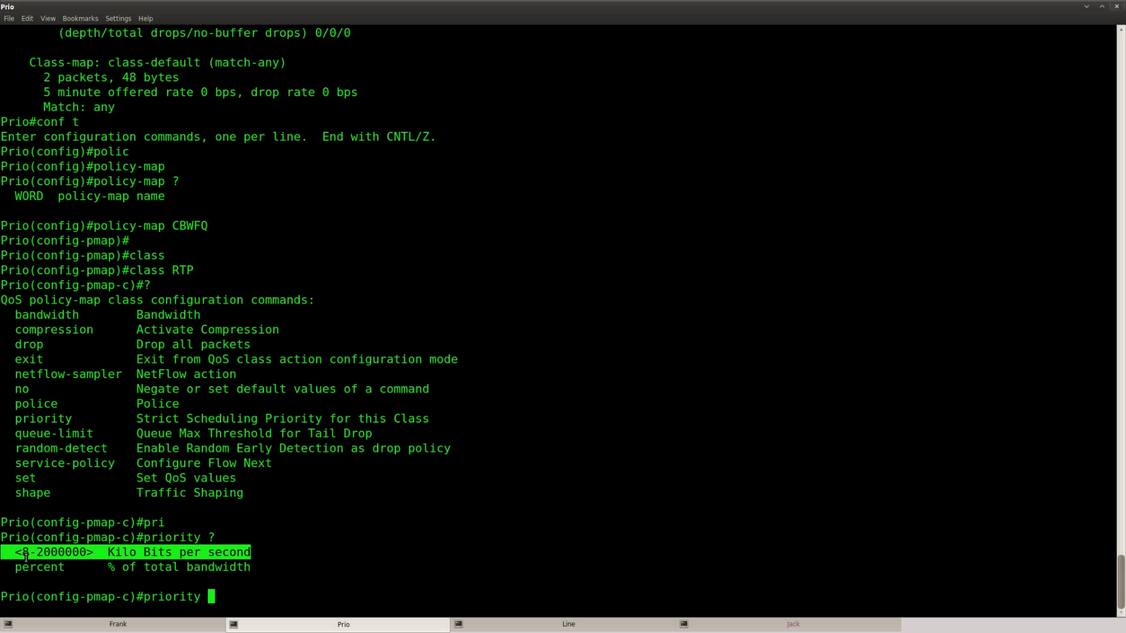
left_click_drag(255, 569, 3, 567)
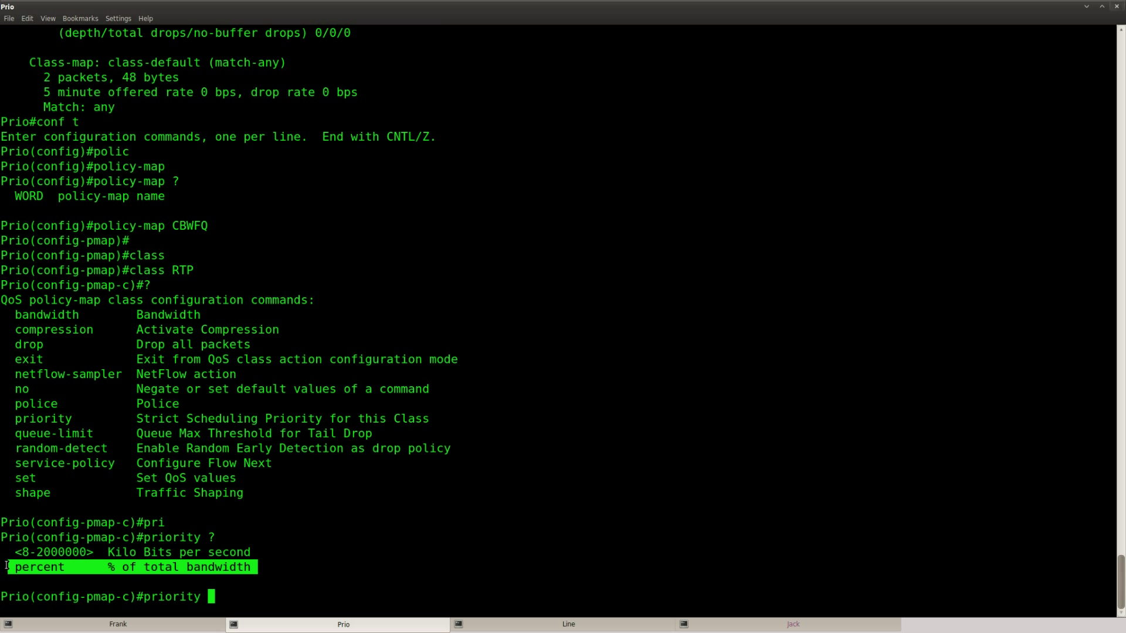
left_click(265, 587)
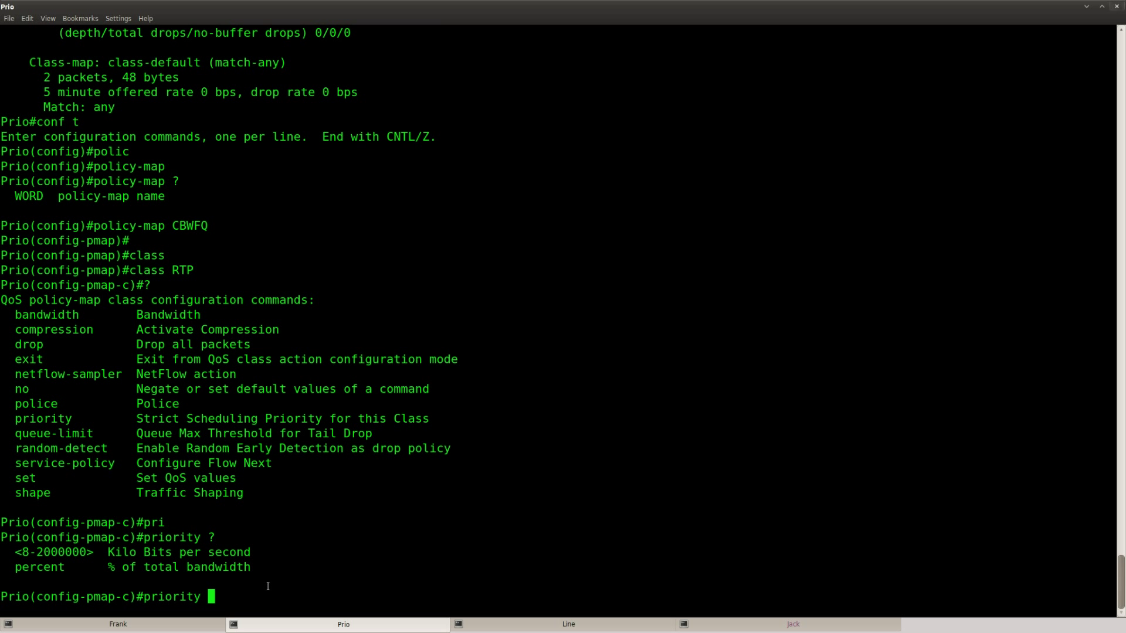
left_click_drag(217, 596, 63, 596)
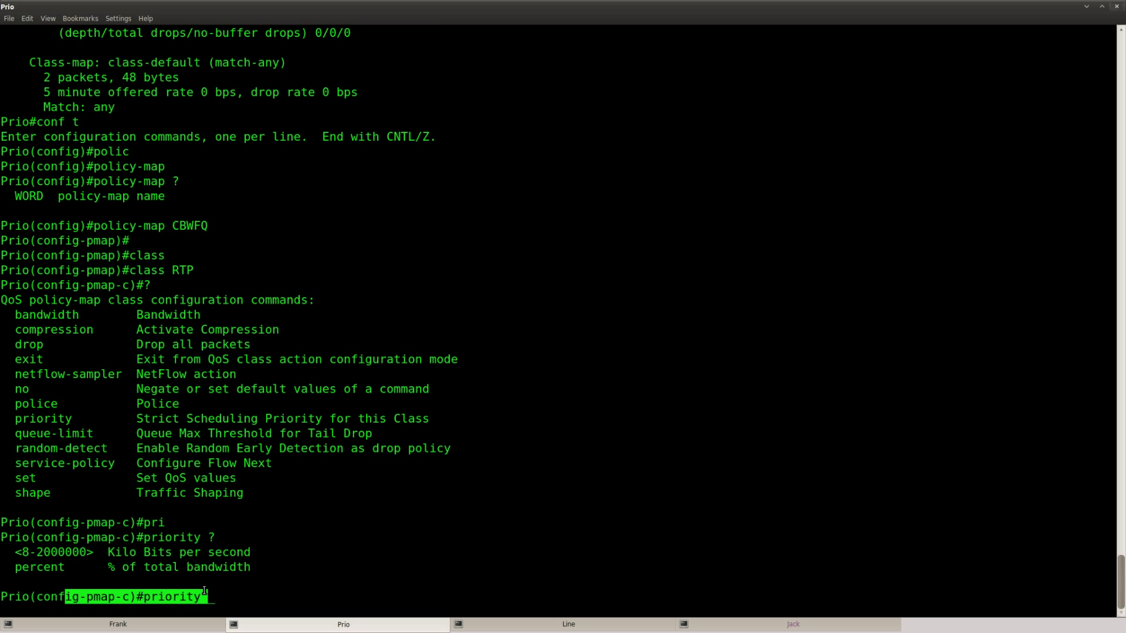
left_click(222, 594)
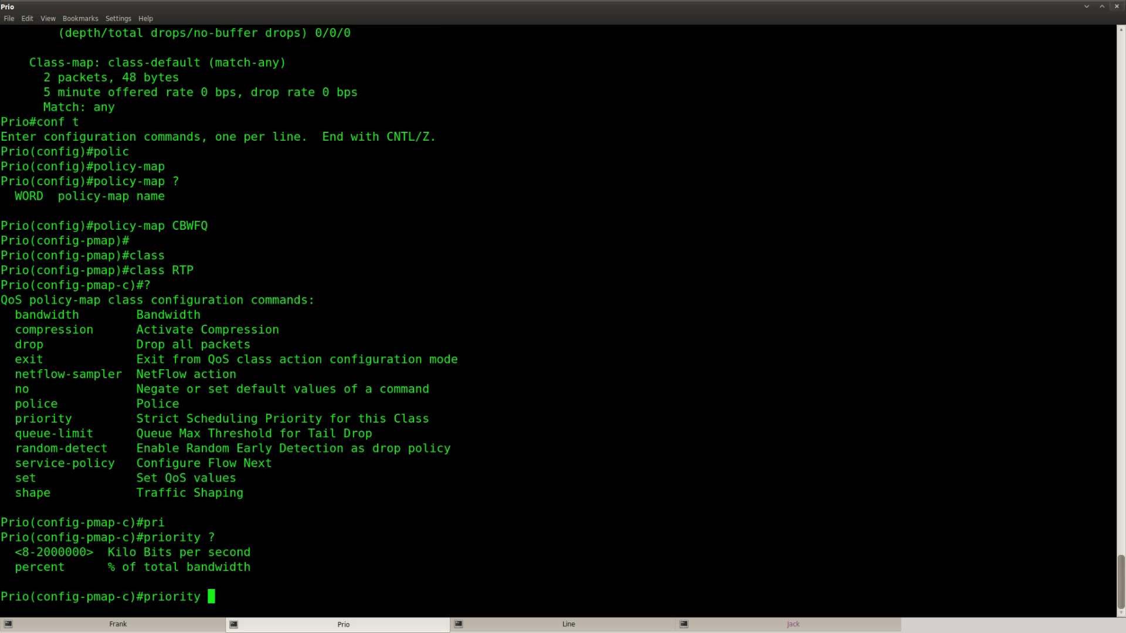
key("BackSpace")
key("BackSpace")
key("BackSpace")
key("BackSpace")
key("BackSpace")
key("BackSpace")
key("BackSpace")
key("BackSpace")
key("BackSpace")
Step: Leave the RTP class and policy-map configuration and return to privileged exec mode
type("exit")
key("Return")
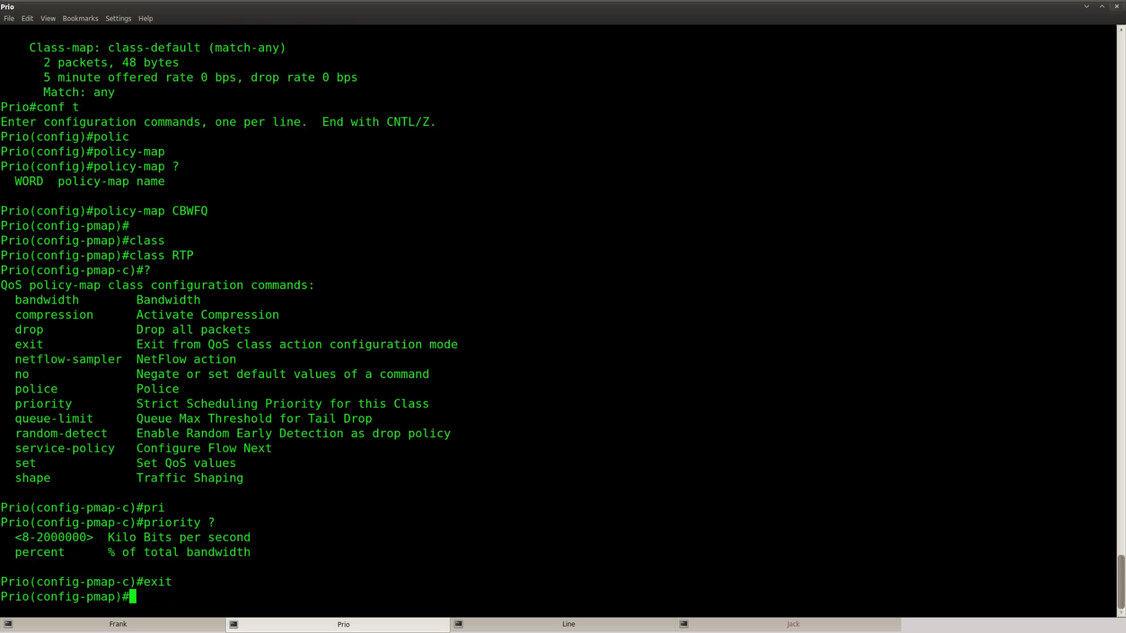
type("exit")
key("Return")
type("do show ")
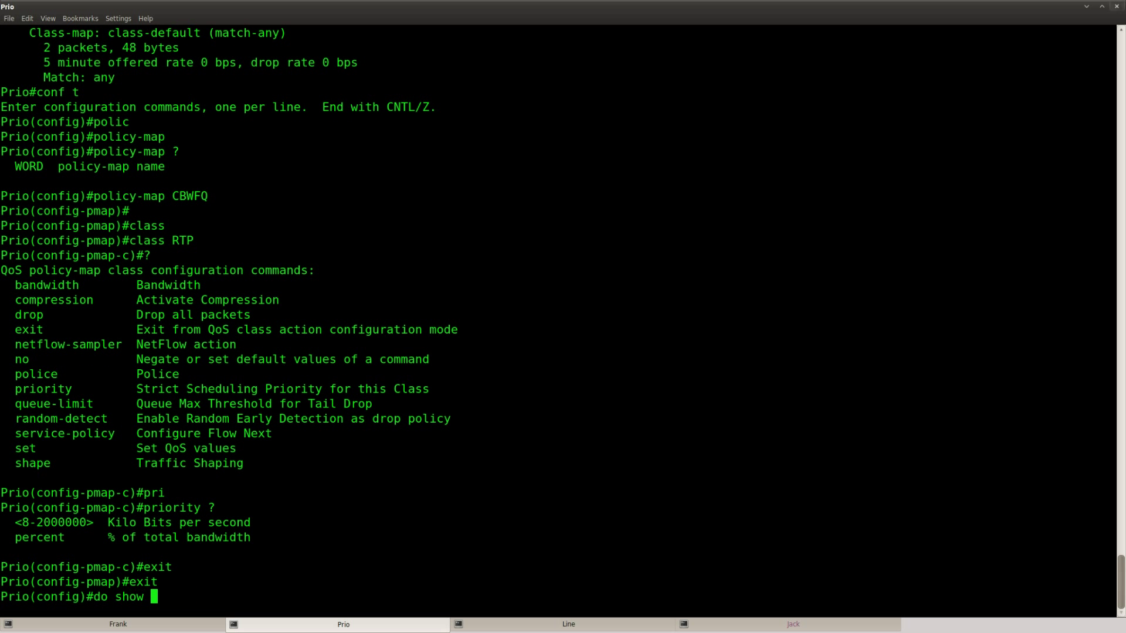
type("class")
key("Tab")
key("Tab")
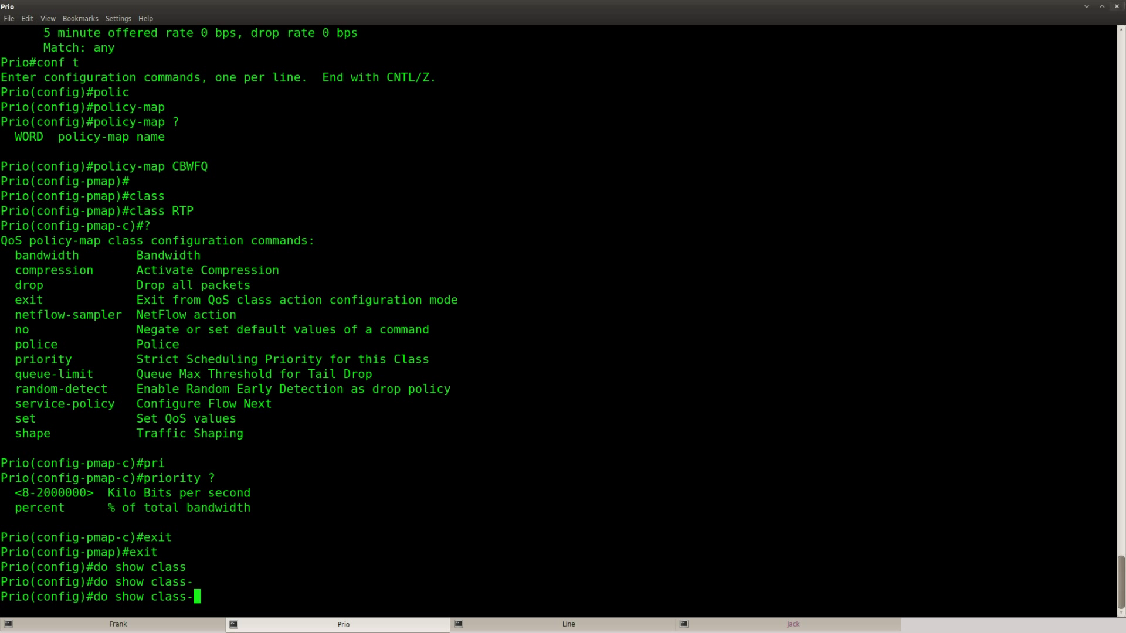
key("BackSpace")
key("BackSpace")
key("BackSpace")
key("ctrl+z")
Step: Run show policy-map CBWFQ s0/0 to display the CBWFQ policy
type("sho")
key("Tab")
type("polic")
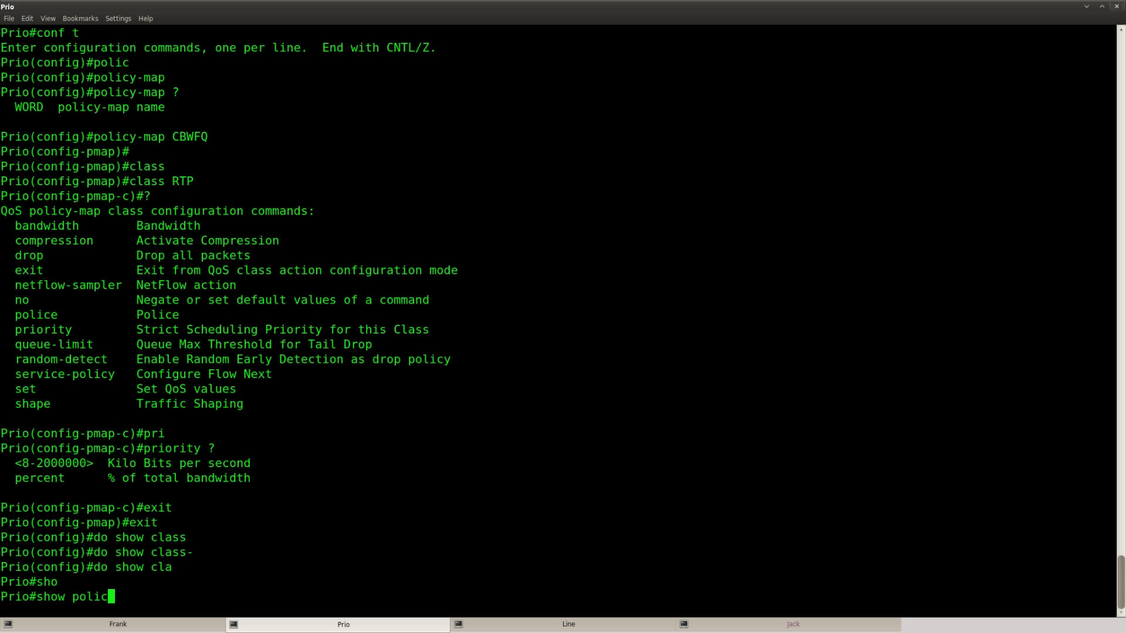
key("Tab")
type("y-map")
key("Tab")
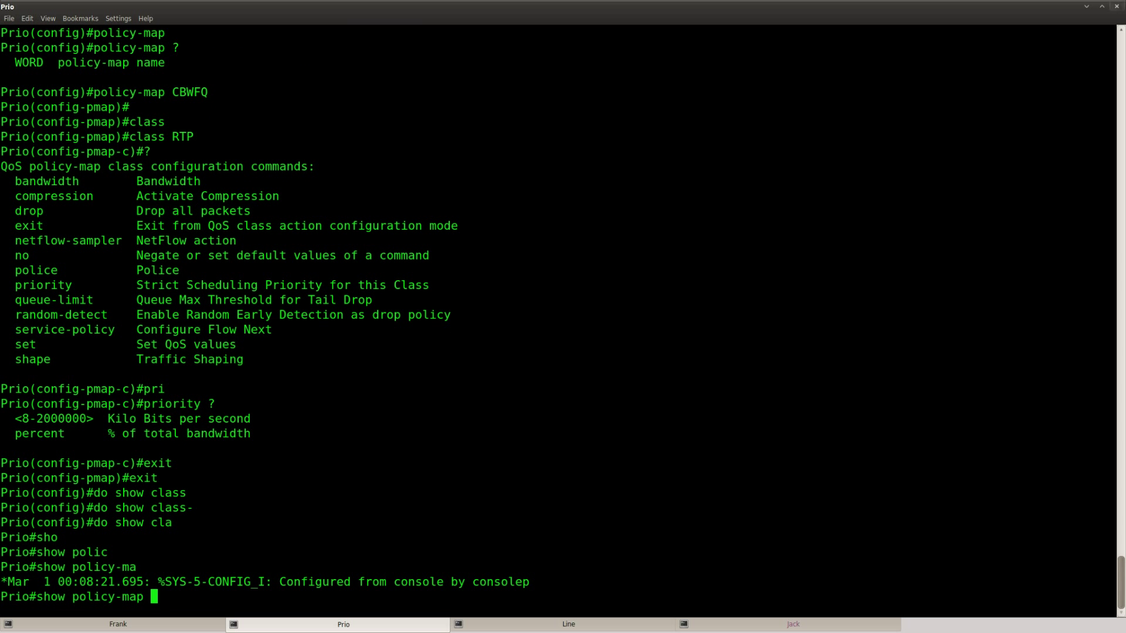
type("CBWFQ s0/0")
key("Return")
Step: Run show policy-map interface s0/0 to display Serial0/0 policy statistics
key("Up")
key("BackSpace")
key("BackSpace")
key("BackSpace")
key("BackSpace")
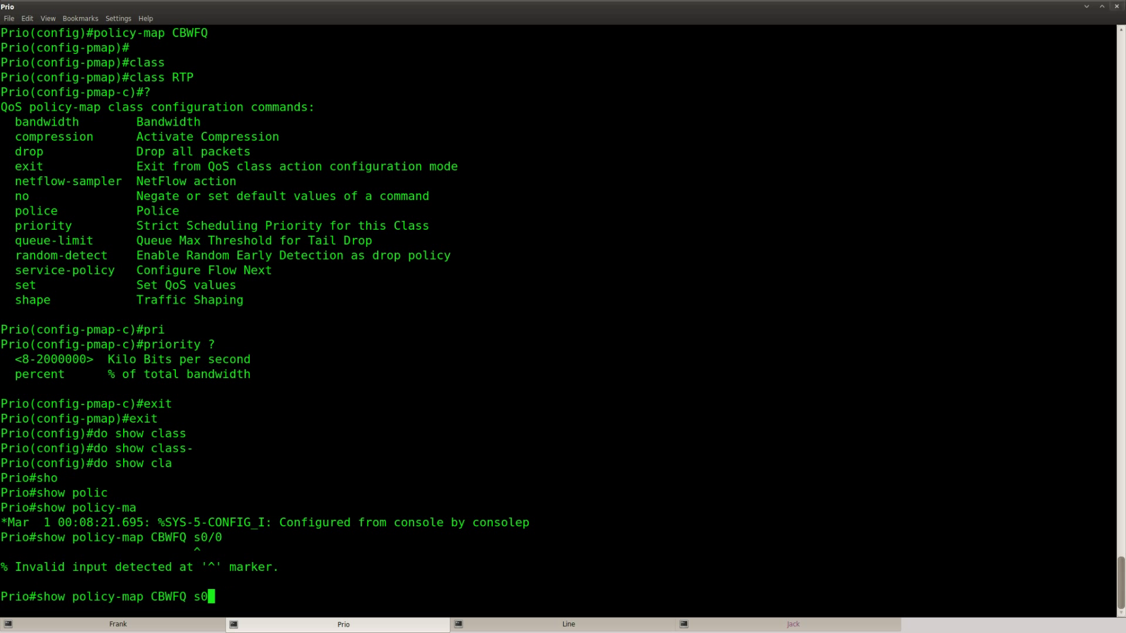
type("inter")
key("Tab")
type("s0")
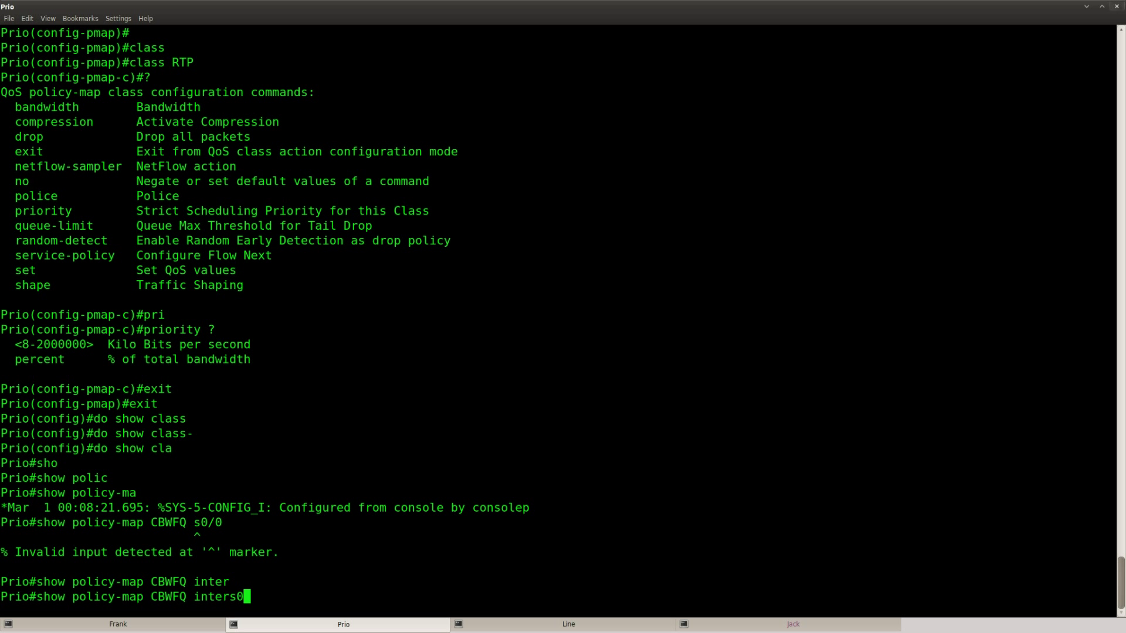
key("BackSpace")
key("BackSpace")
key("BackSpace")
key("BackSpace")
key("BackSpace")
key("BackSpace")
key("BackSpace")
key("BackSpace")
key("BackSpace")
key("BackSpace")
key("BackSpace")
key("BackSpace")
key("BackSpace")
type("inter")
key("Tab")
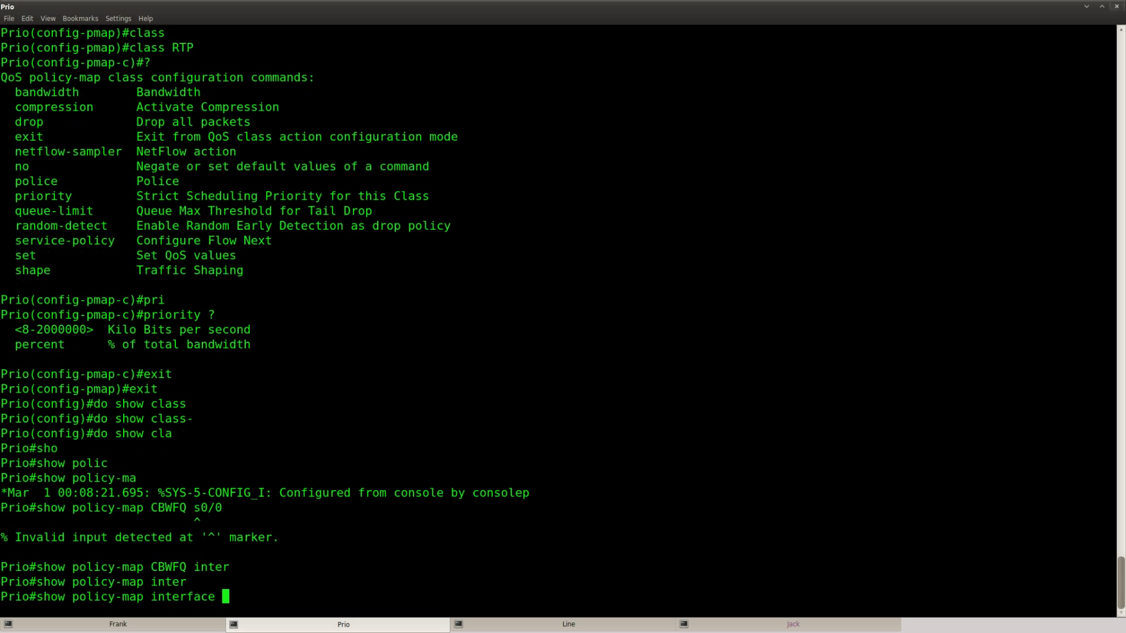
type("s0/0")
key("Return")
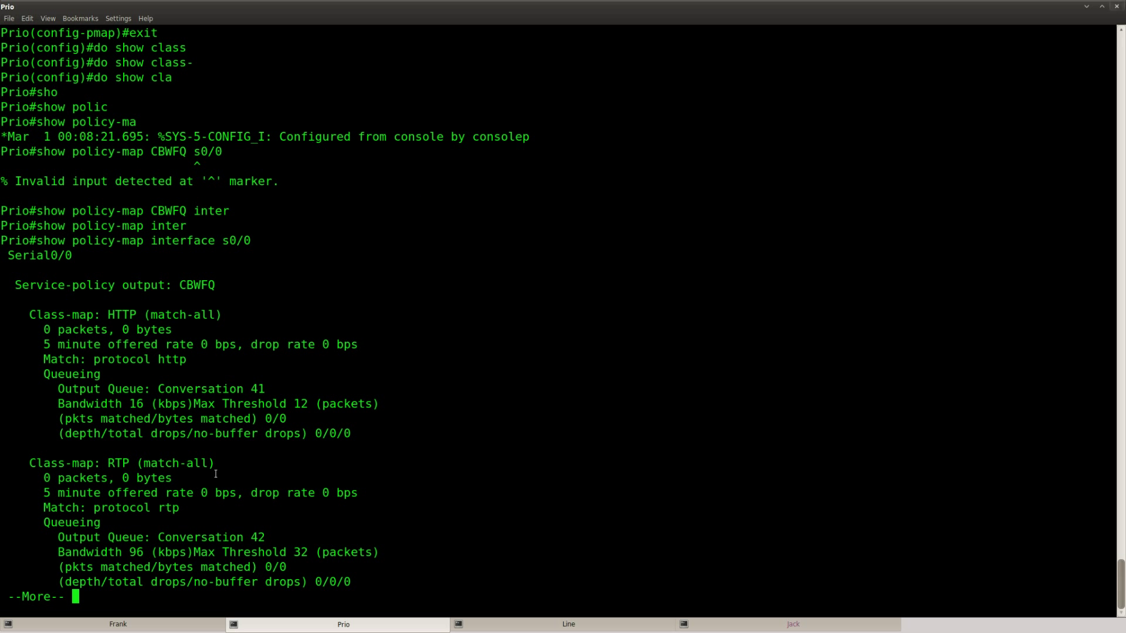
Step: Page through the output highlighting the RTP and class-default counters, then switch to Firefox
key("Return")
key("Return")
key("Return")
left_click_drag(356, 534, 3, 416)
left_click(231, 510)
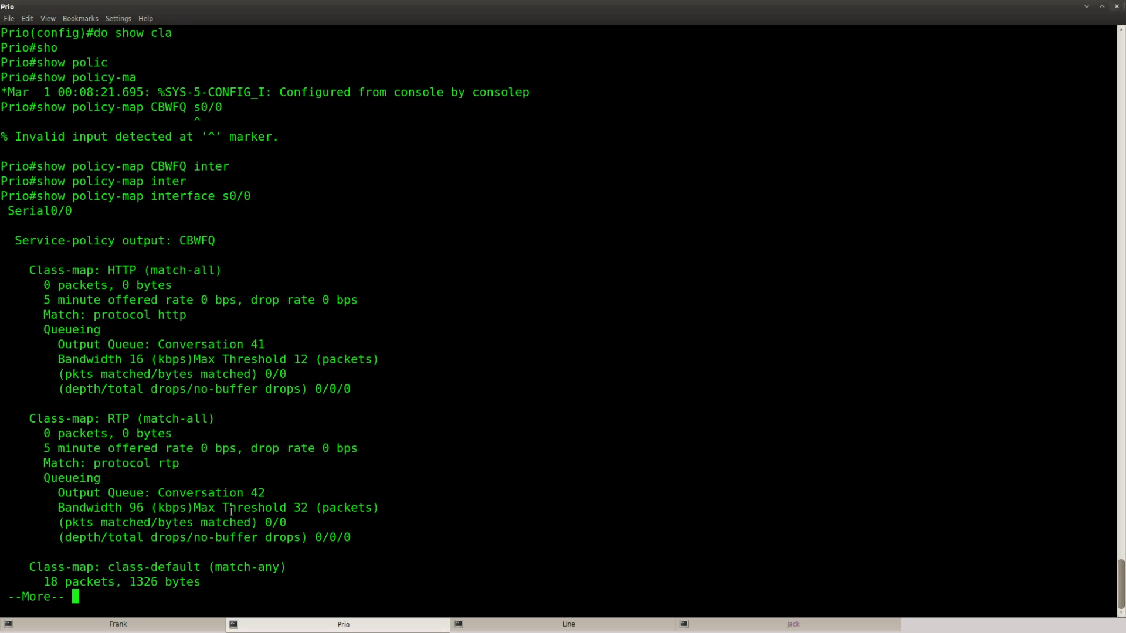
key("Return")
key("Return")
key("Return")
key("Return")
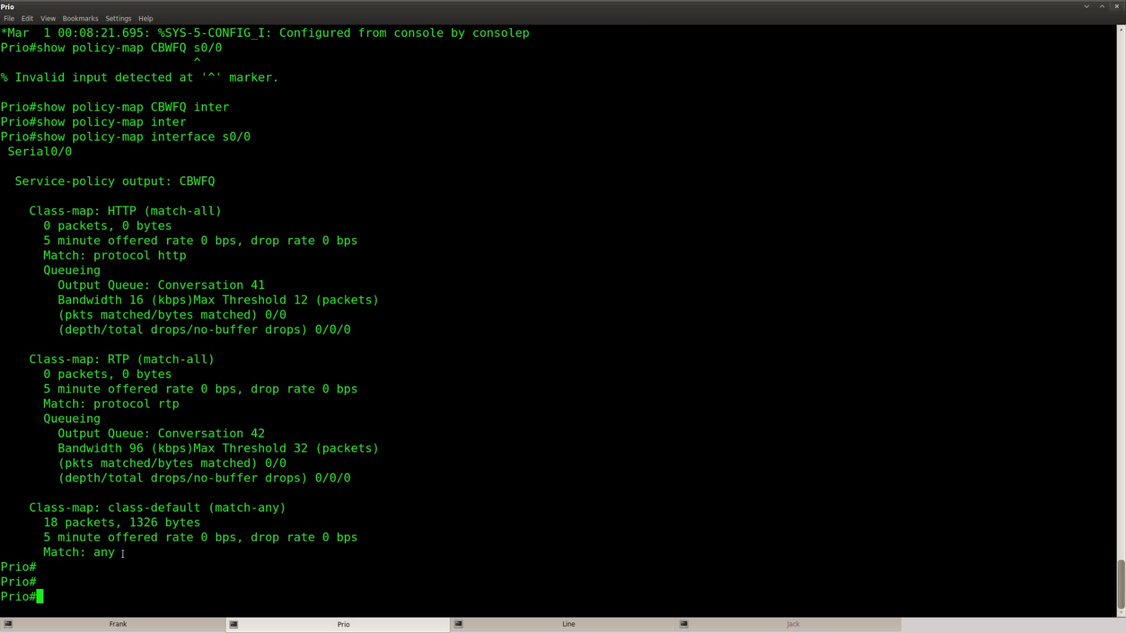
left_click_drag(122, 553, 2, 508)
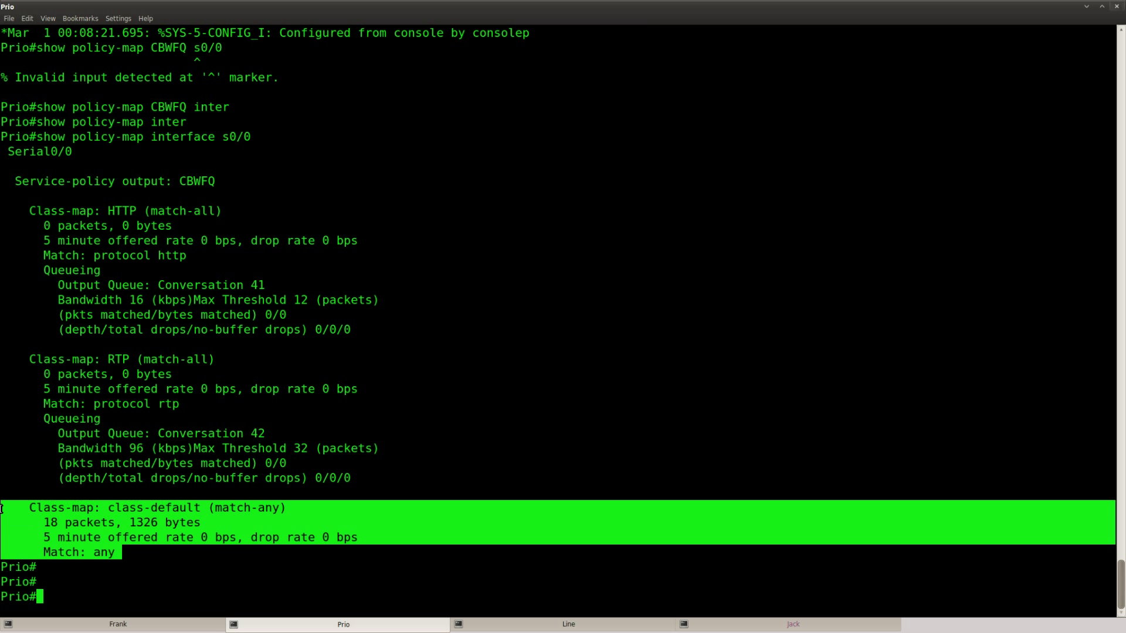
left_click(136, 560)
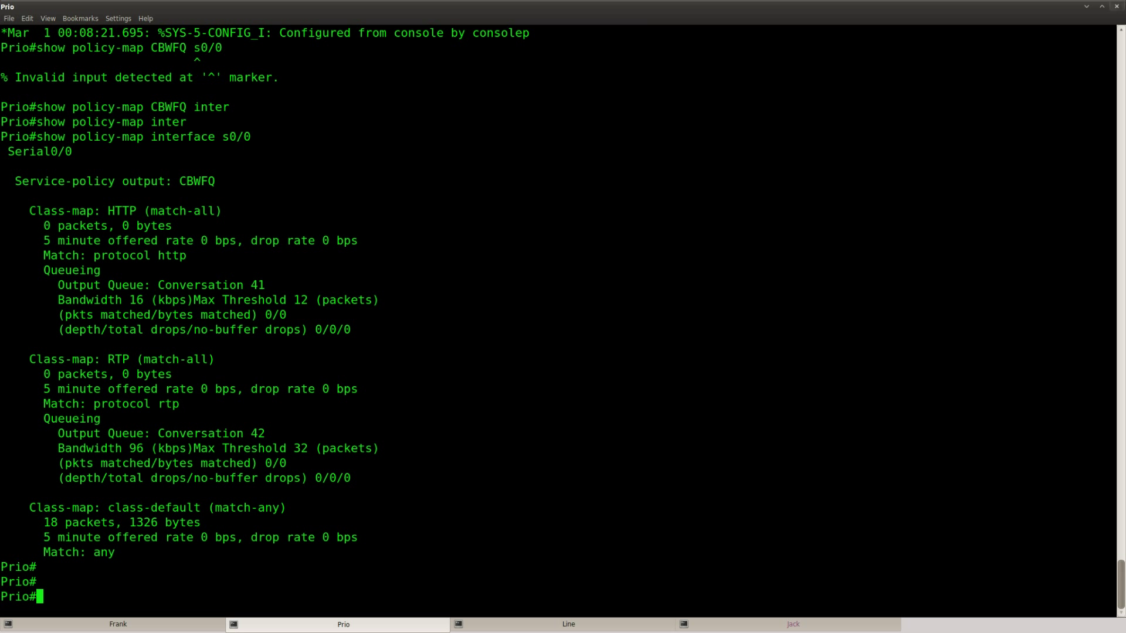
key("alt+Tab")
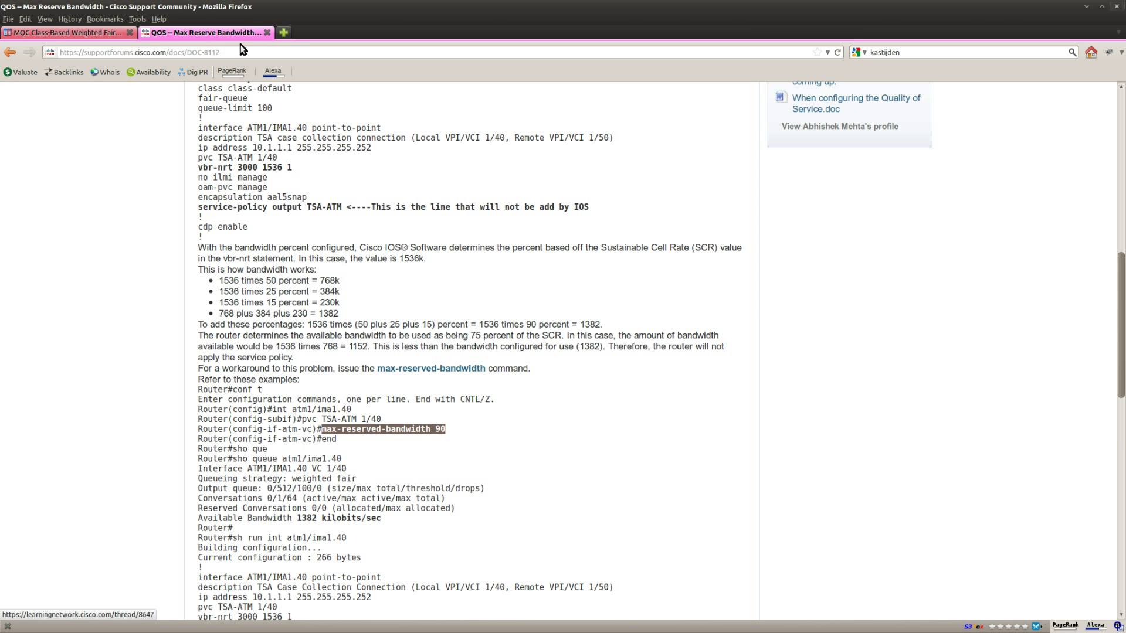
Step: Close the QoS support page and refresh Prio's show policy-map interface s0/0 statistics
left_click(268, 32)
left_click(509, 381)
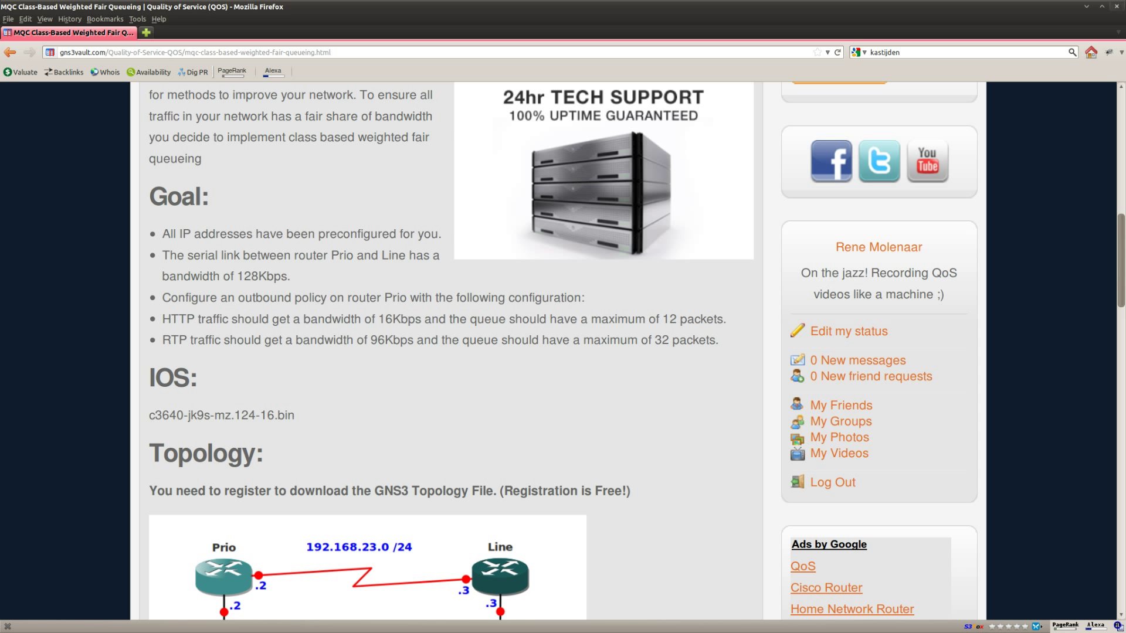
key("alt+Tab")
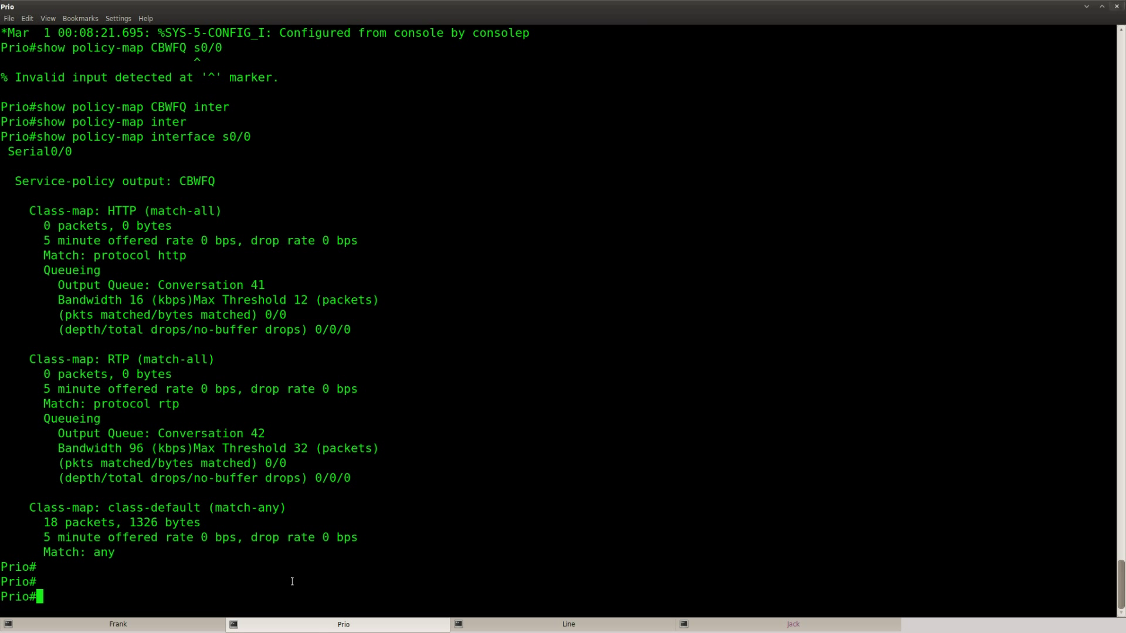
key("Return")
key("Return")
key("Up")
key("Return")
key("space")
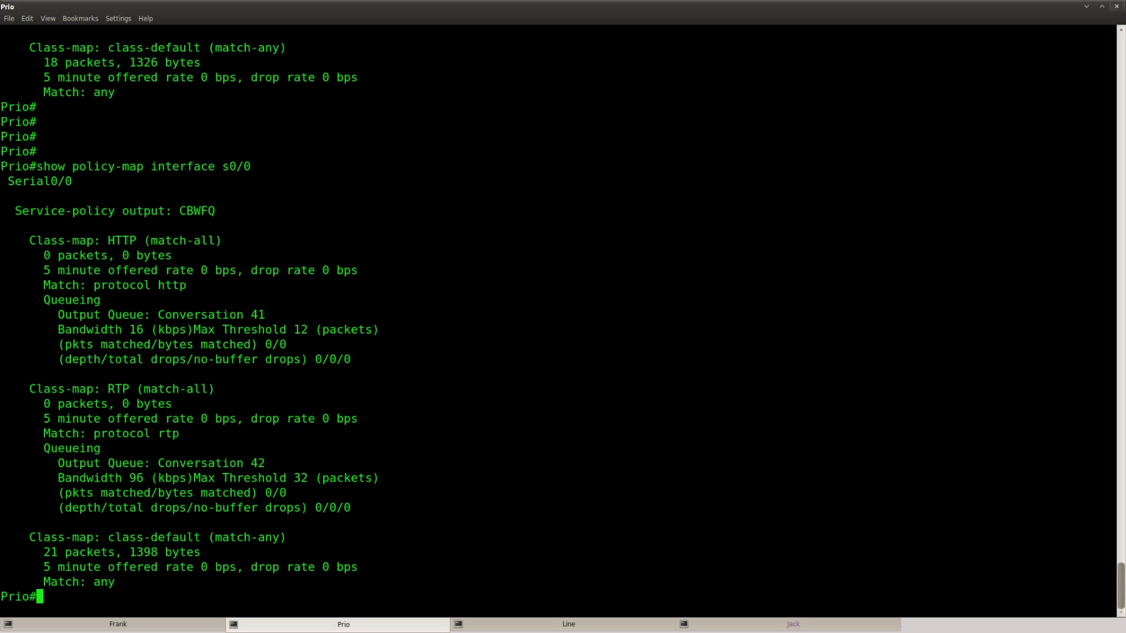
Step: Review the GNS3Vault lab topology page, then return to the router console
key("alt+Tab")
scroll(549, 469, "down", 5)
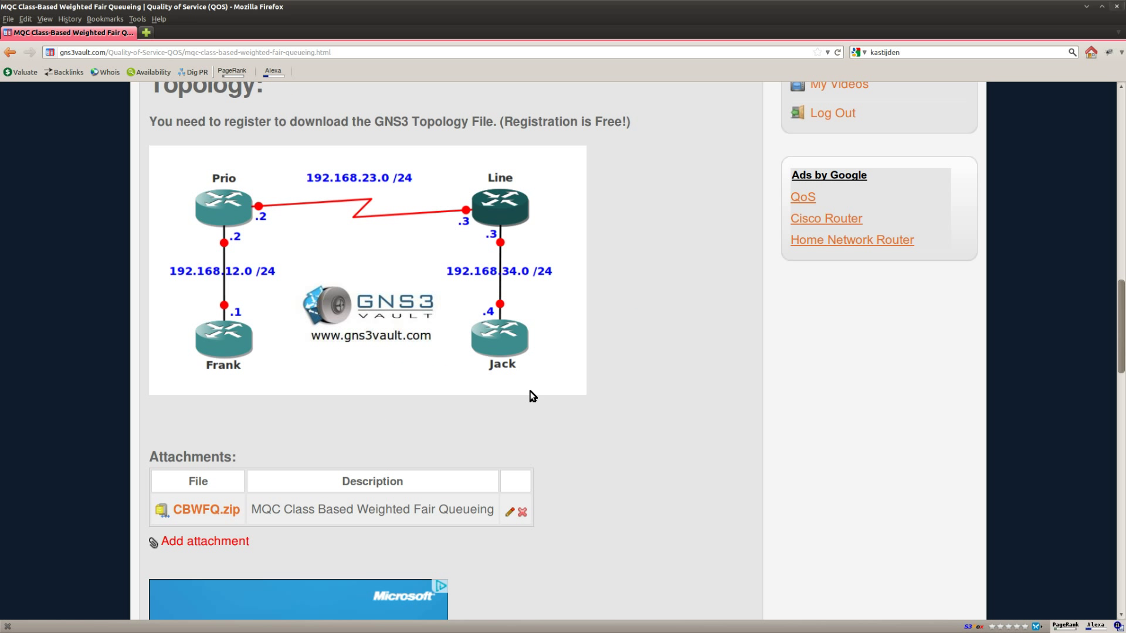
scroll(532, 396, "up", 2)
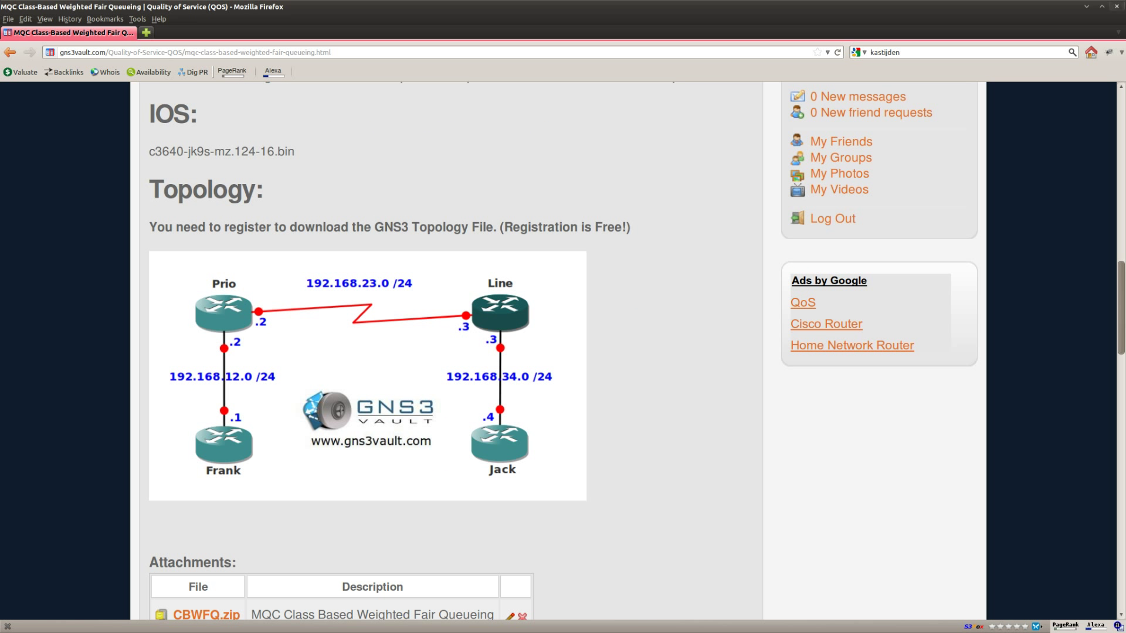
key("alt+Tab")
Step: On Frank, enter privileged mode and display the routing table with show ip route
left_click(188, 623)
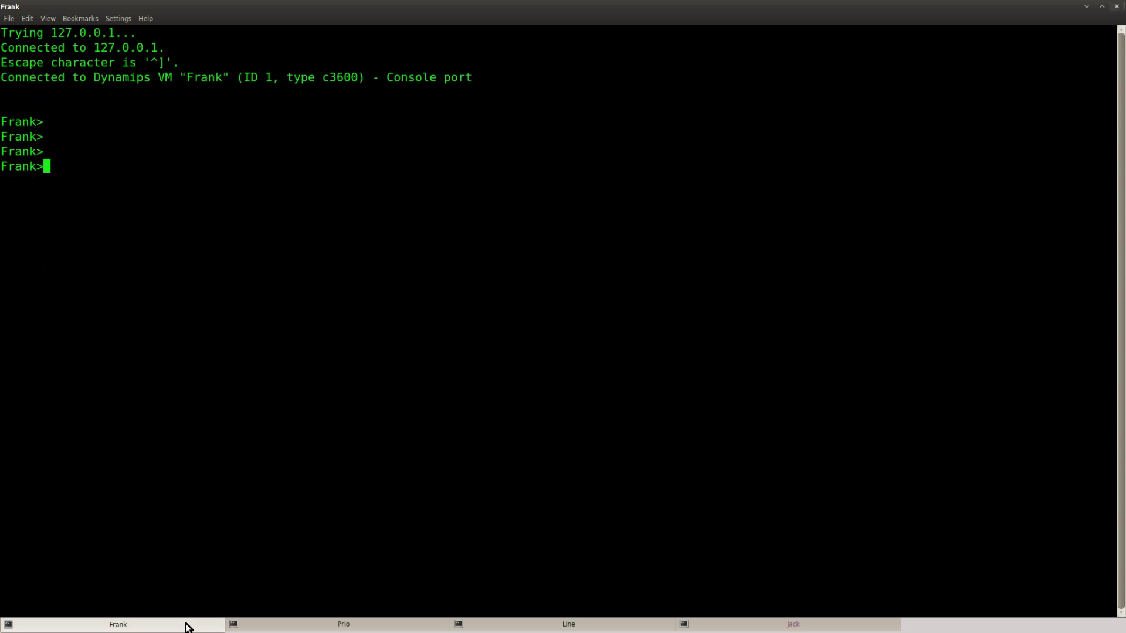
type("ena")
key("Return")
type("sho")
key("Tab")
type("ip route")
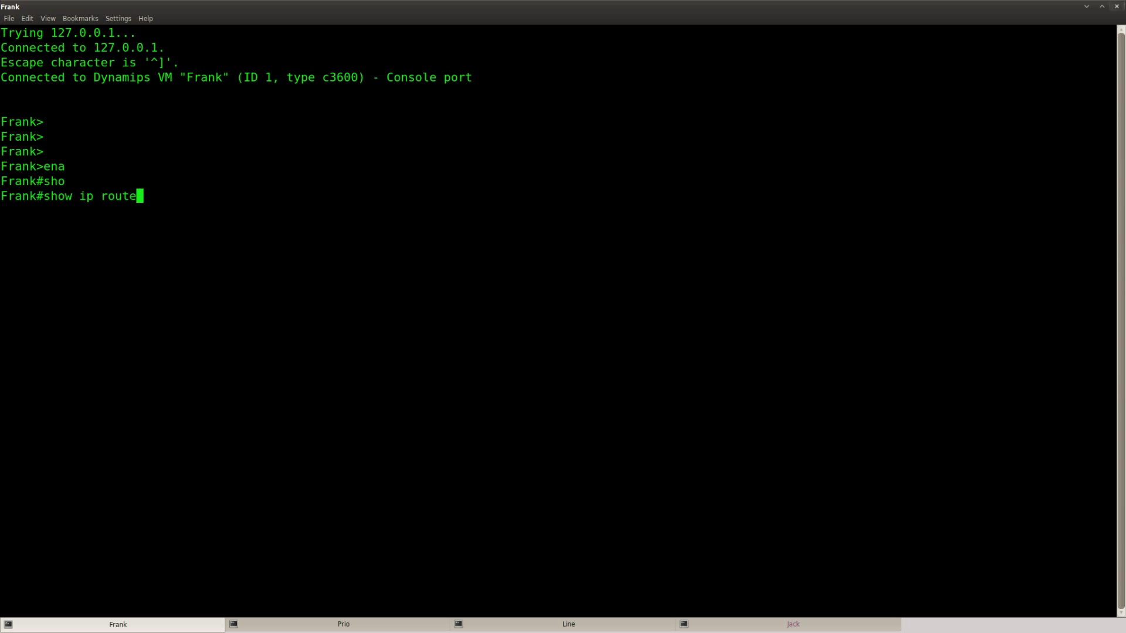
key("Return")
key("Return")
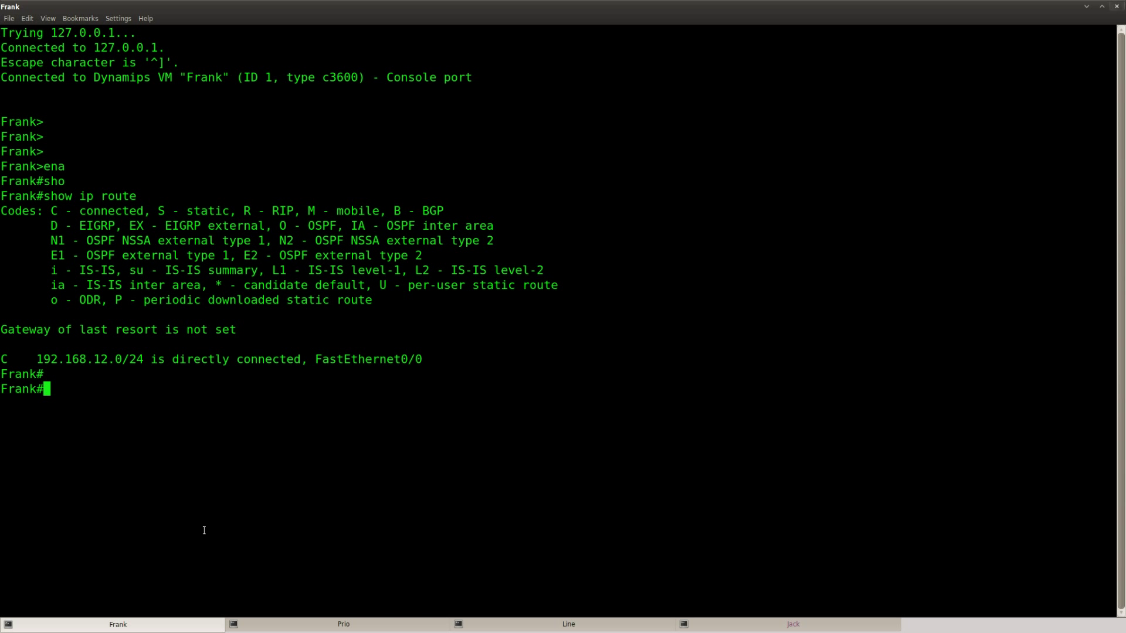
left_click_drag(7, 493, 1114, 583)
left_click(196, 462)
Step: Copy the router eigrp 1 / no auto-summary / network 0.0.0.0 lines and apply them on Frank
key("alt+Tab")
left_click(727, 252)
left_click_drag(727, 252, 529, 182)
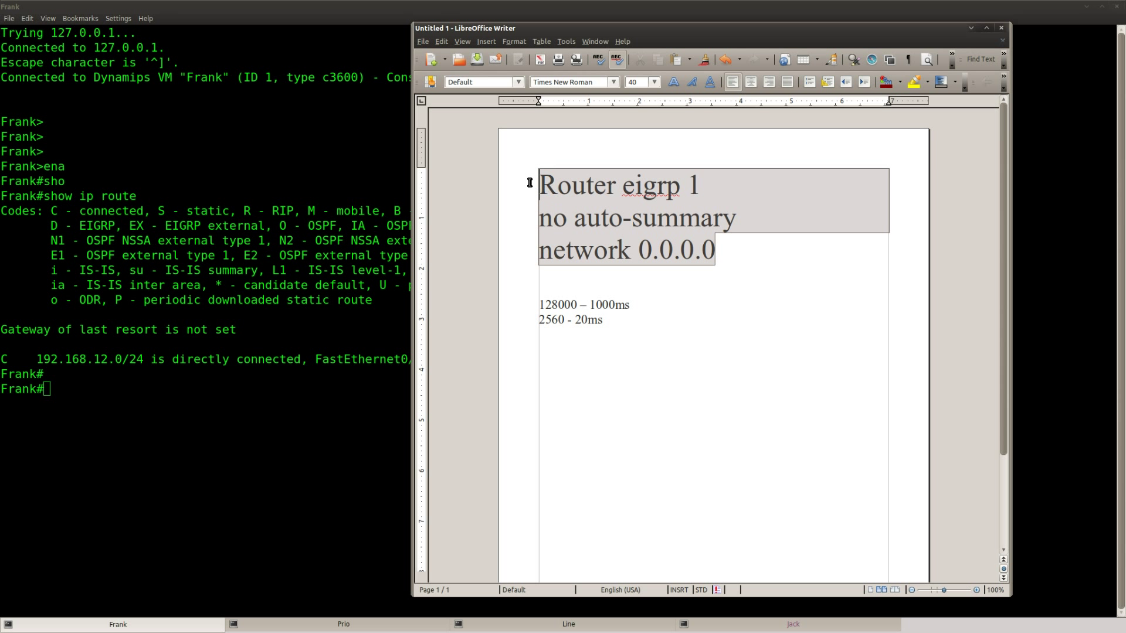
right_click(639, 233)
left_click(674, 413)
left_click(408, 418)
key("Return")
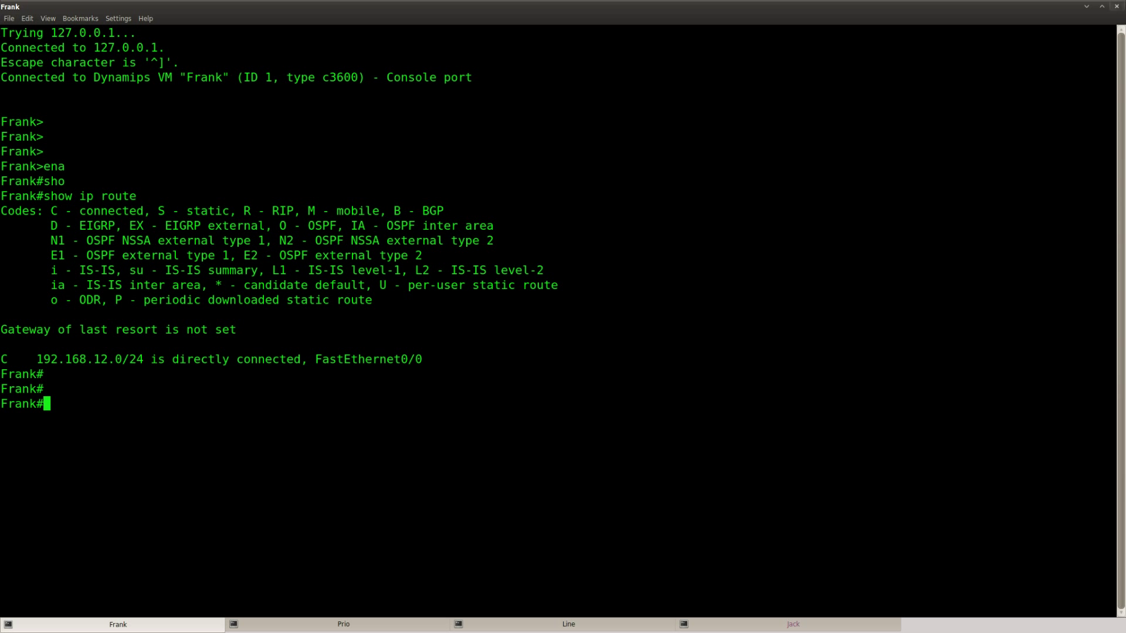
key("ctrl+shift+v")
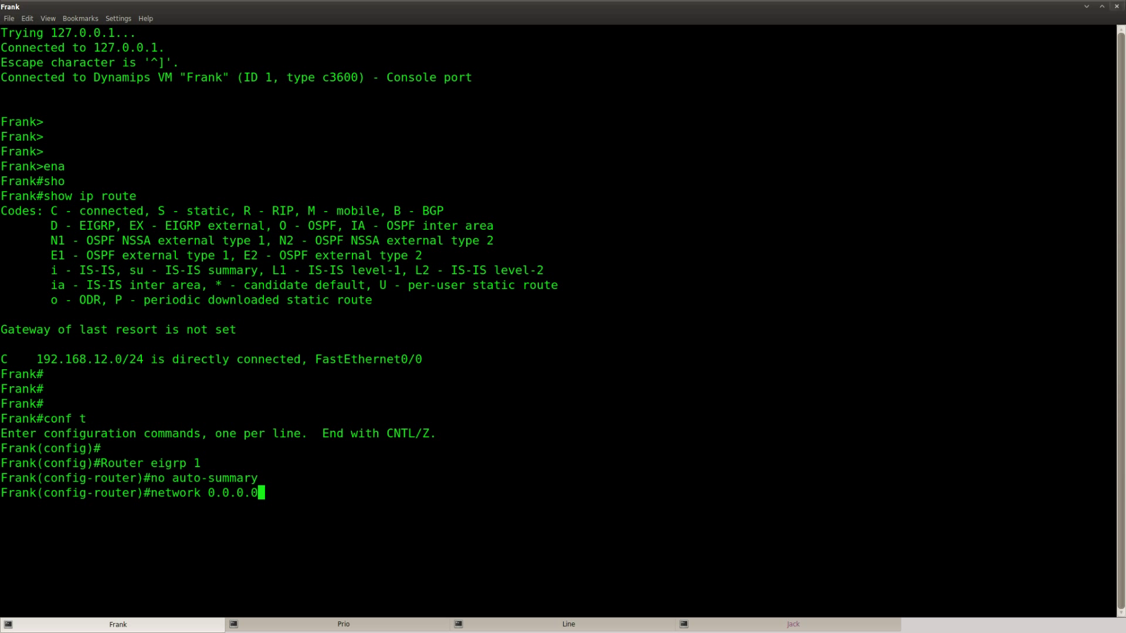
key("Return")
Step: Paste the EIGRP 1 configuration into routers Prio and Line
left_click(344, 624)
key("Return")
key("Return")
type("conf ")
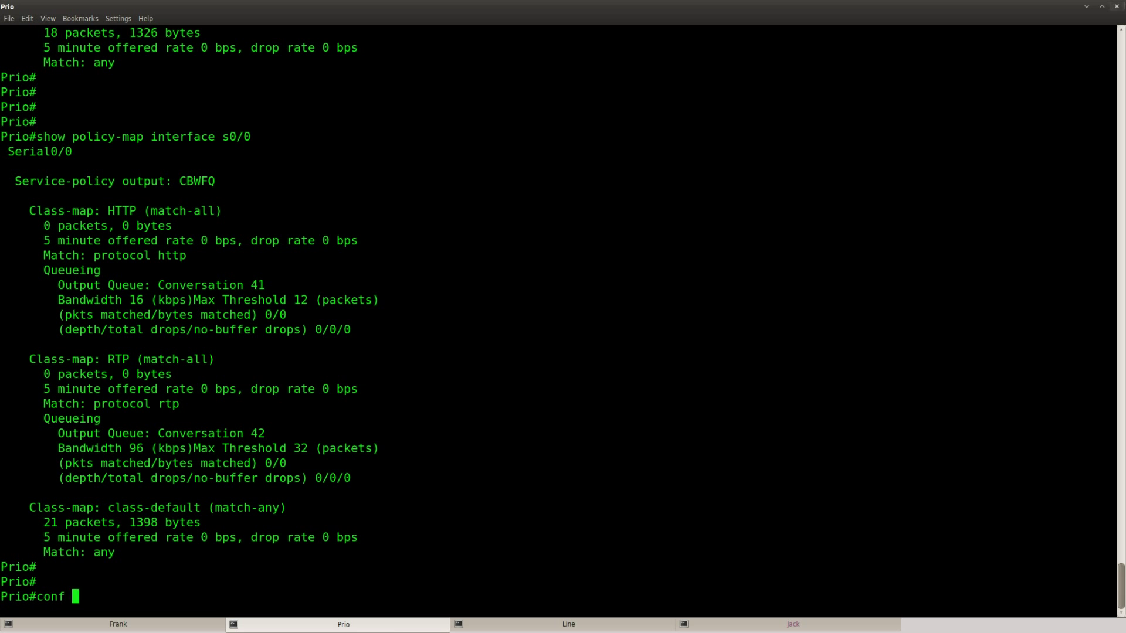
type("t")
key("Return")
key("ctrl+shift+v")
key("Return")
key("shift+Right")
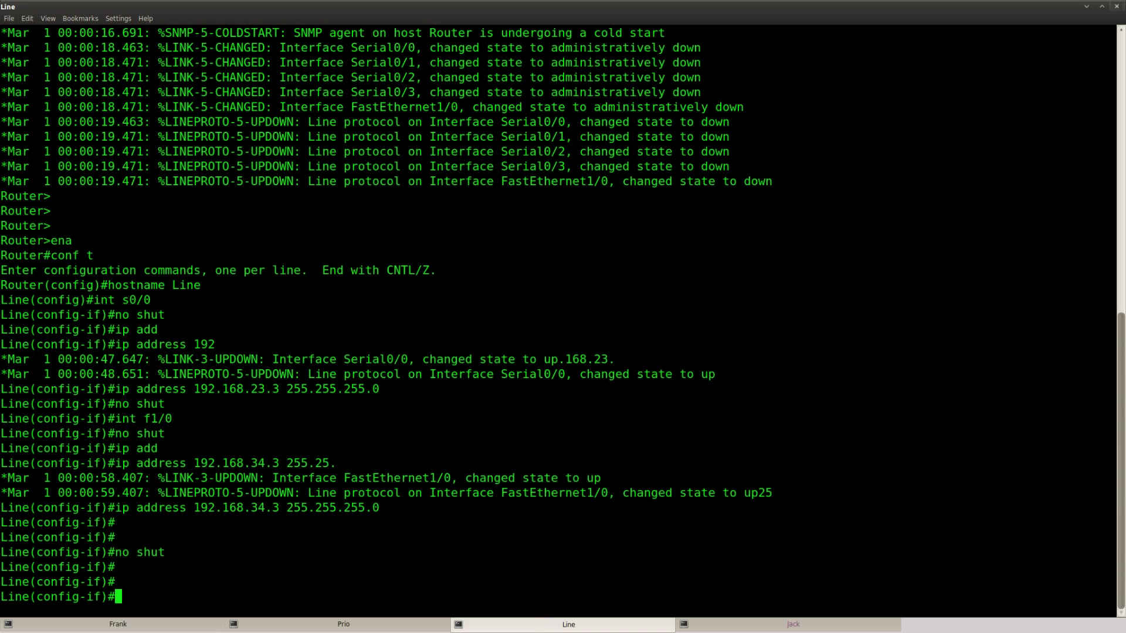
key("ctrl+shift+v")
key("Return")
Step: Configure EIGRP 1 on Jack and leave configuration mode after the adjacency comes up
key("shift+Right")
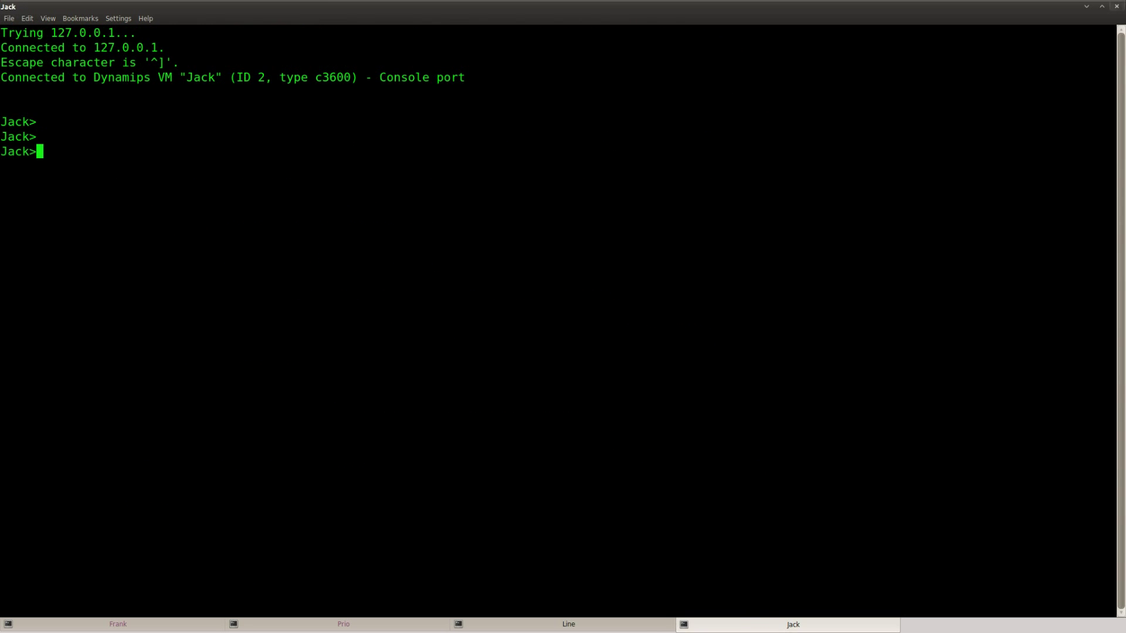
type("ENA")
key("Return")
type("CONF T")
key("Return")
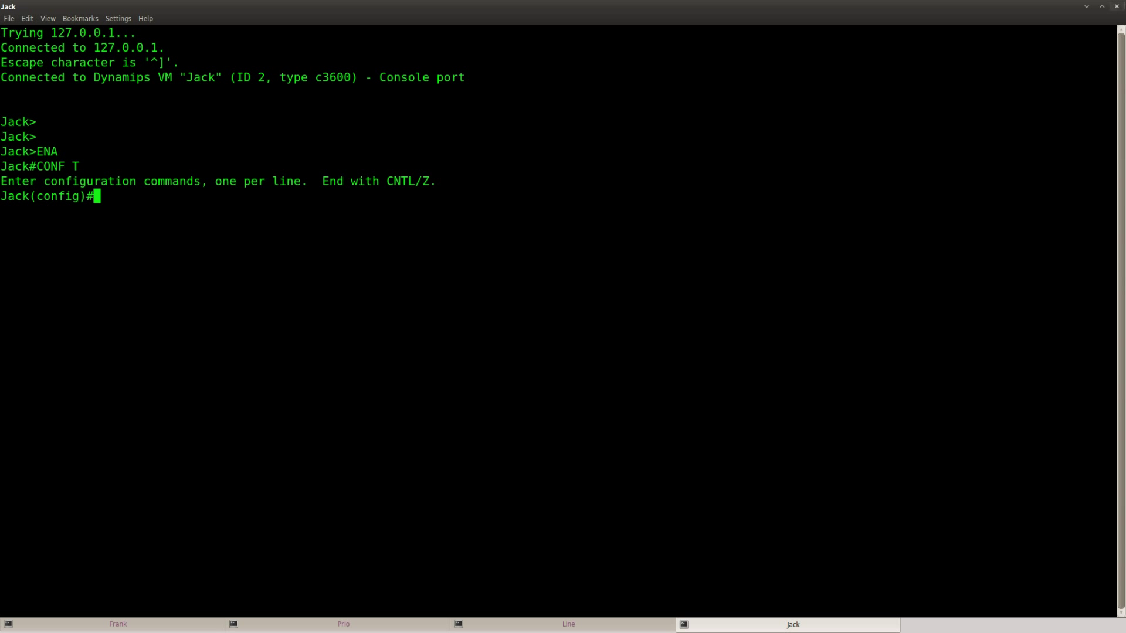
key("ctrl+shift+v")
key("Return")
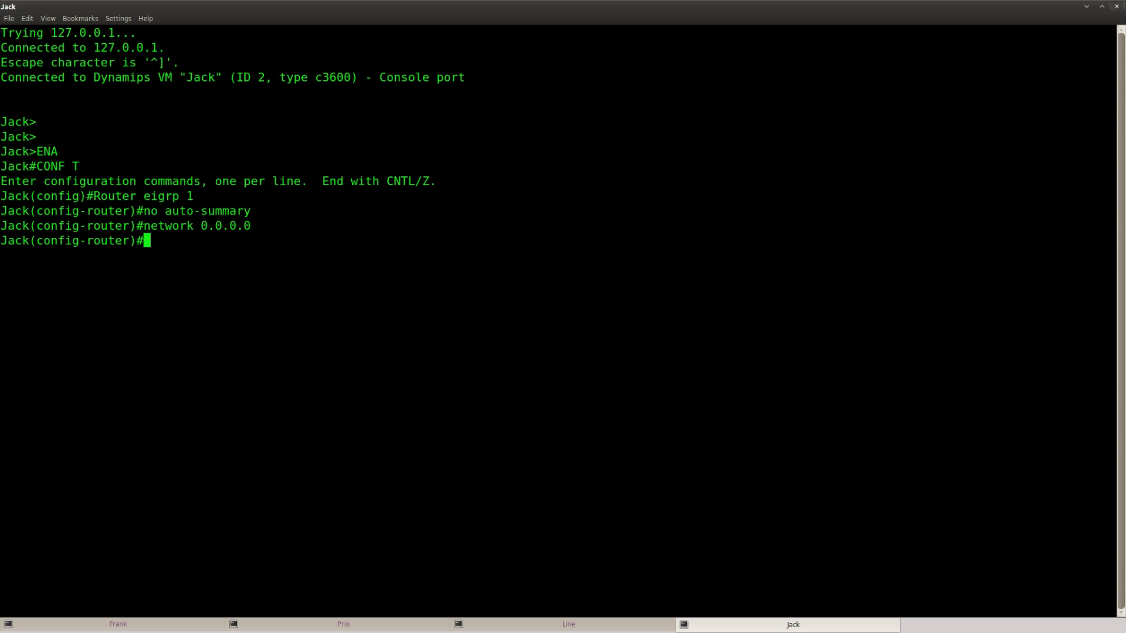
key("Return")
key("Return")
key("ctrl+z")
key("Return")
Step: Enable ip http server on Jack
key("Return")
type("CON")
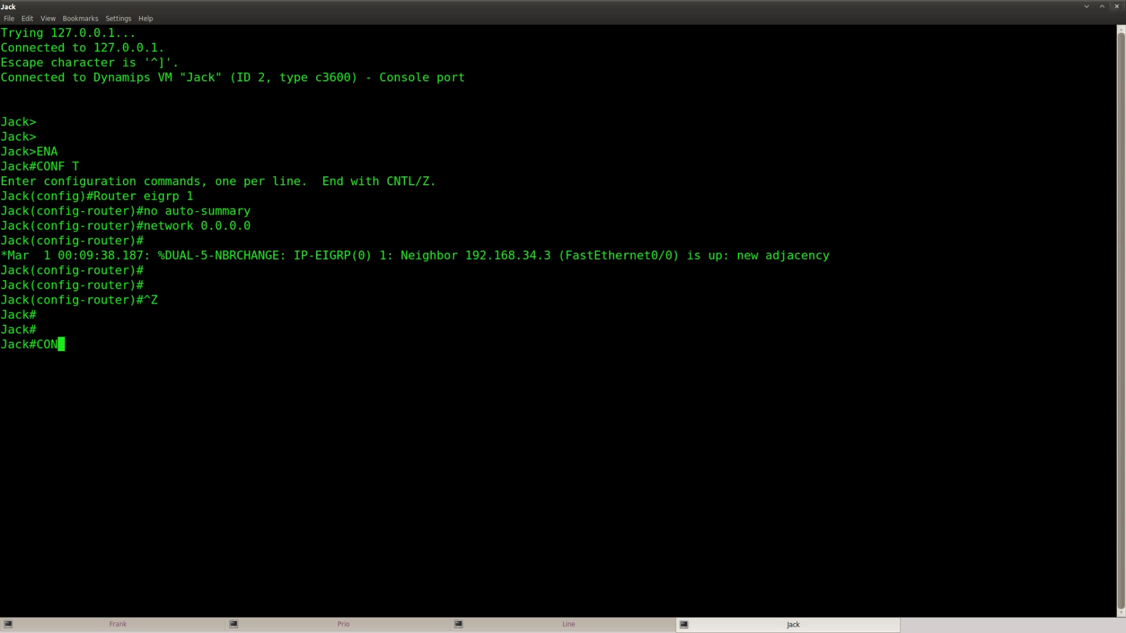
type("F T")
key("Return")
type("ip htt")
key("Tab")
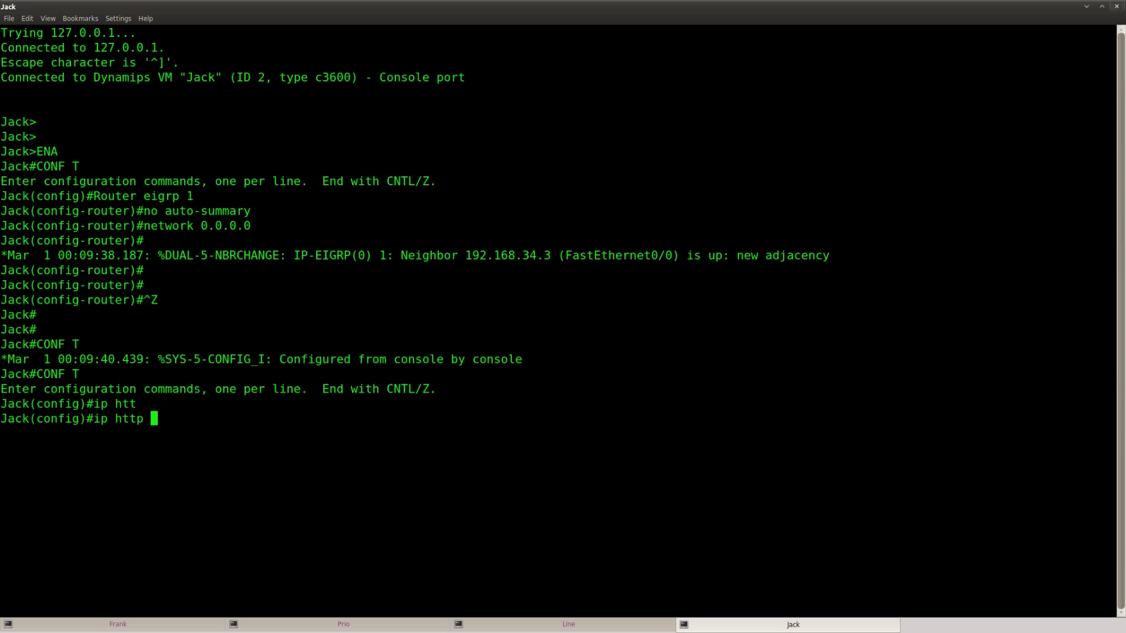
type("serv")
key("Tab")
key("Return")
key("Return")
key("Return")
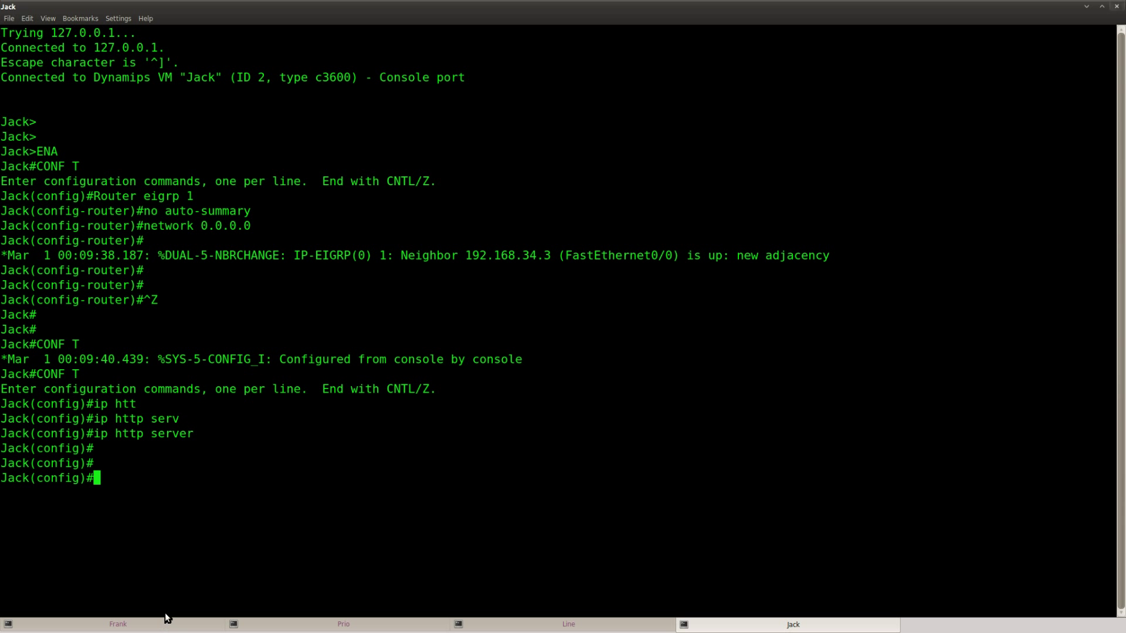
Step: On Frank, return to privileged mode and begin typing telnet 192.168
left_click(152, 627)
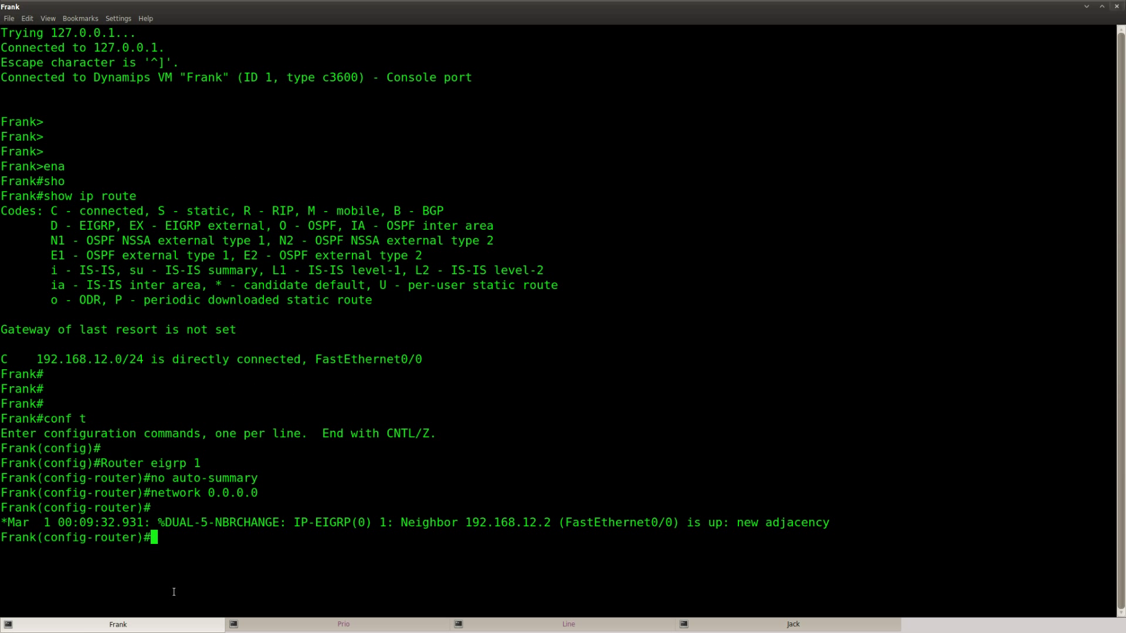
key("Return")
key("ctrl+z")
key("Return")
key("Return")
key("Return")
type("p")
key("BackSpace")
type("tel")
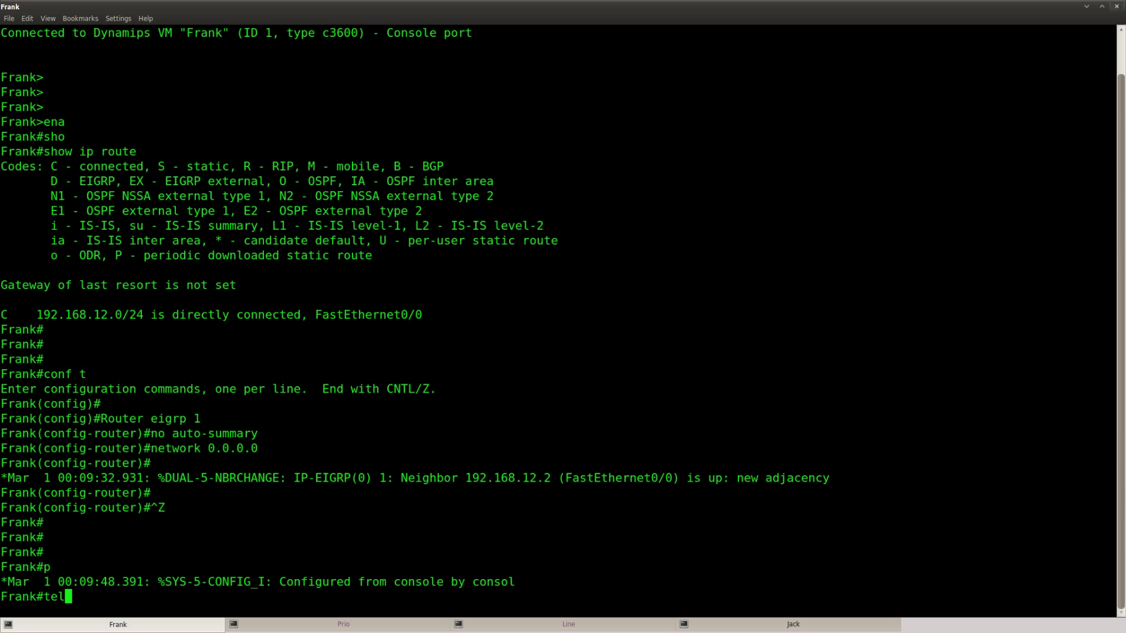
type("net 192.168")
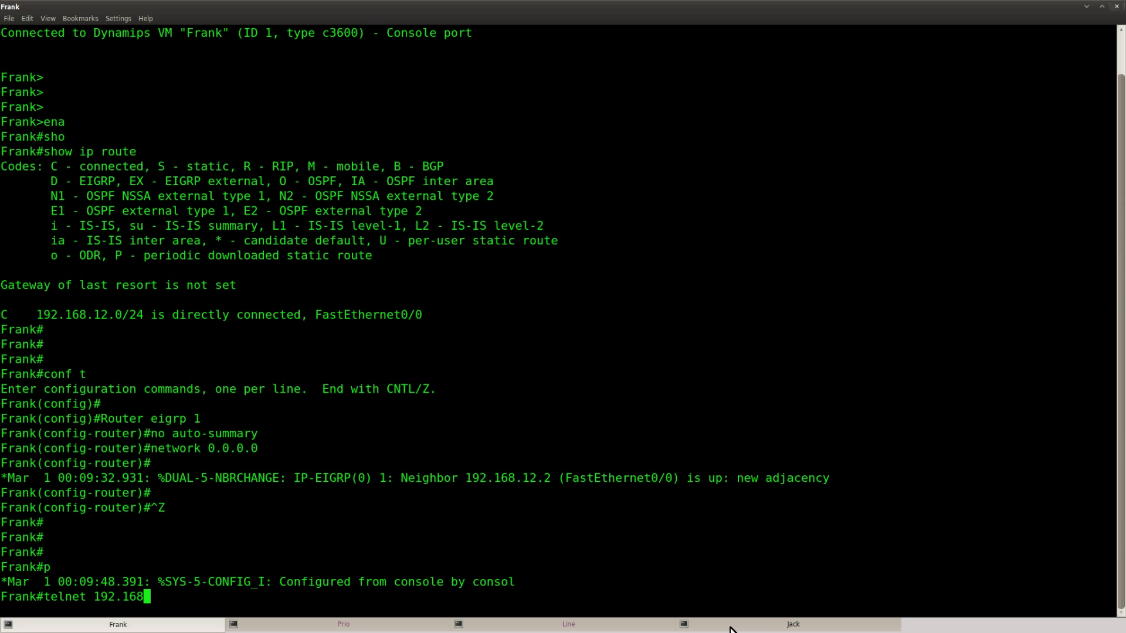
Step: On Jack, run show ip int brief and copy the address 192.168.34.4
left_click(731, 627)
type("do show ip int brief")
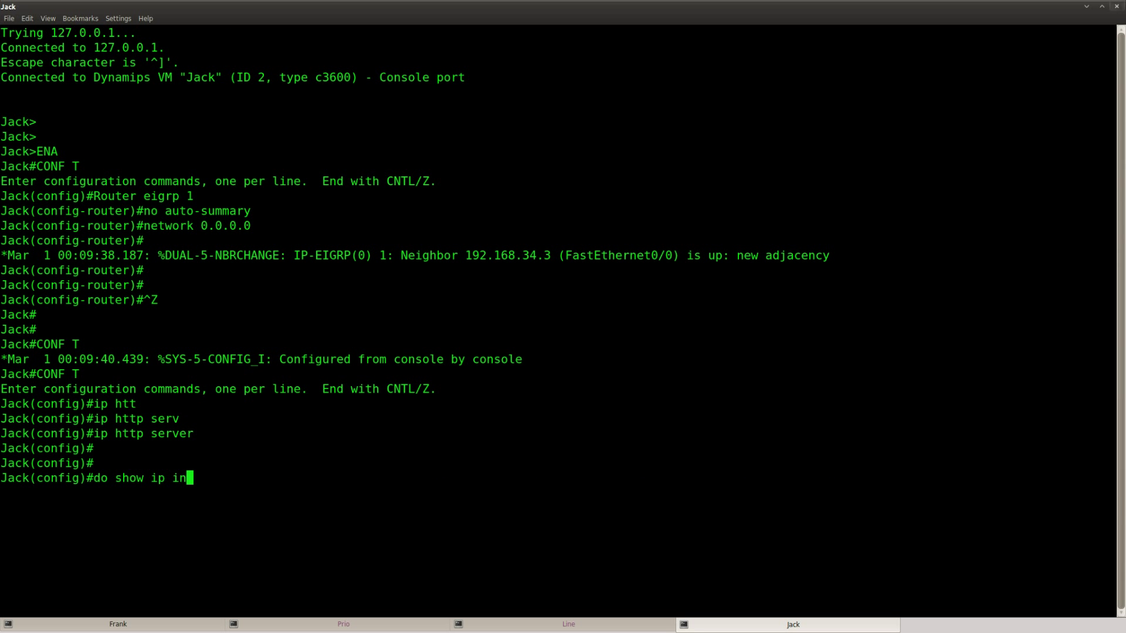
key("Return")
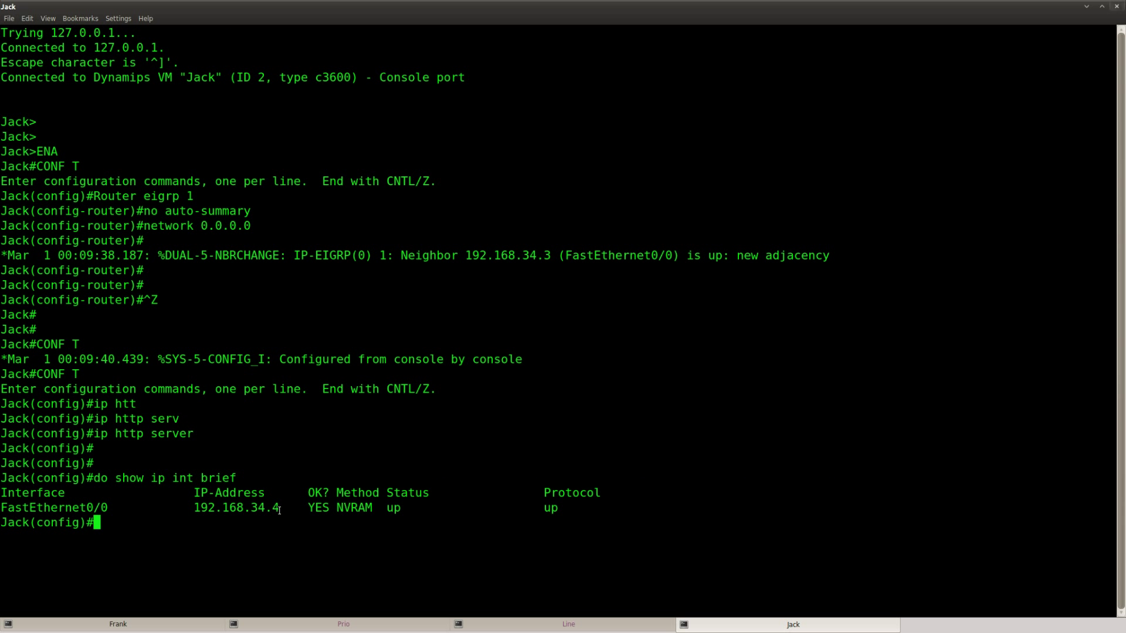
left_click_drag(280, 508, 193, 508)
right_click(233, 508)
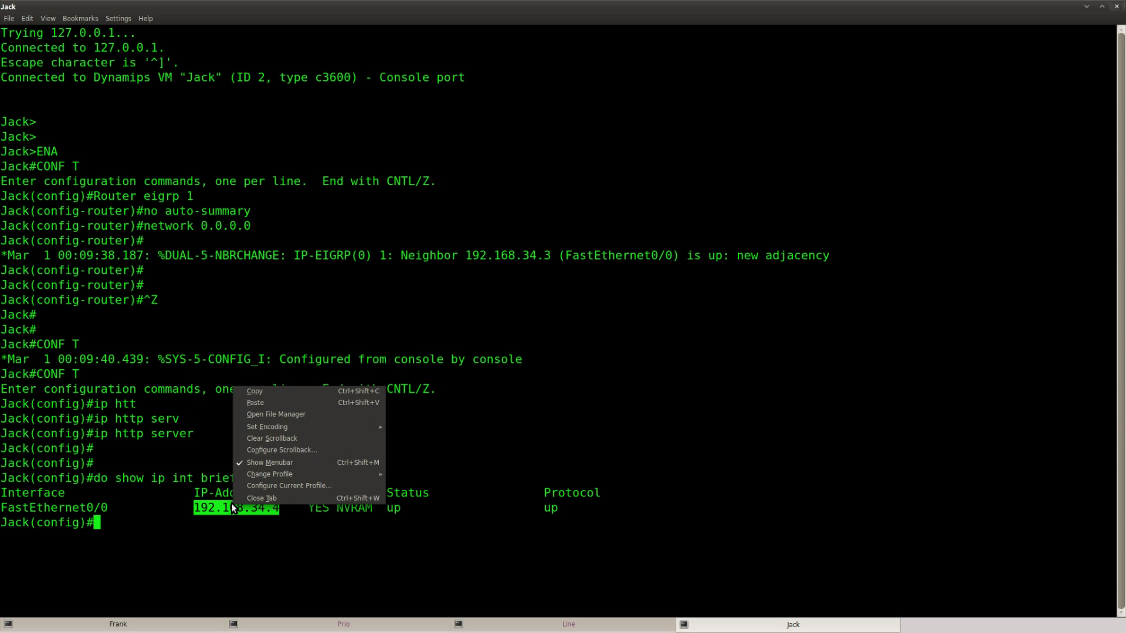
left_click(258, 392)
Step: Telnet from Frank to 192.168.34.4 port 80, confirm it opens, then switch to Prio
left_click(118, 624)
key("BackSpace")
key("BackSpace")
key("BackSpace")
key("BackSpace")
key("BackSpace")
key("BackSpace")
key("BackSpace")
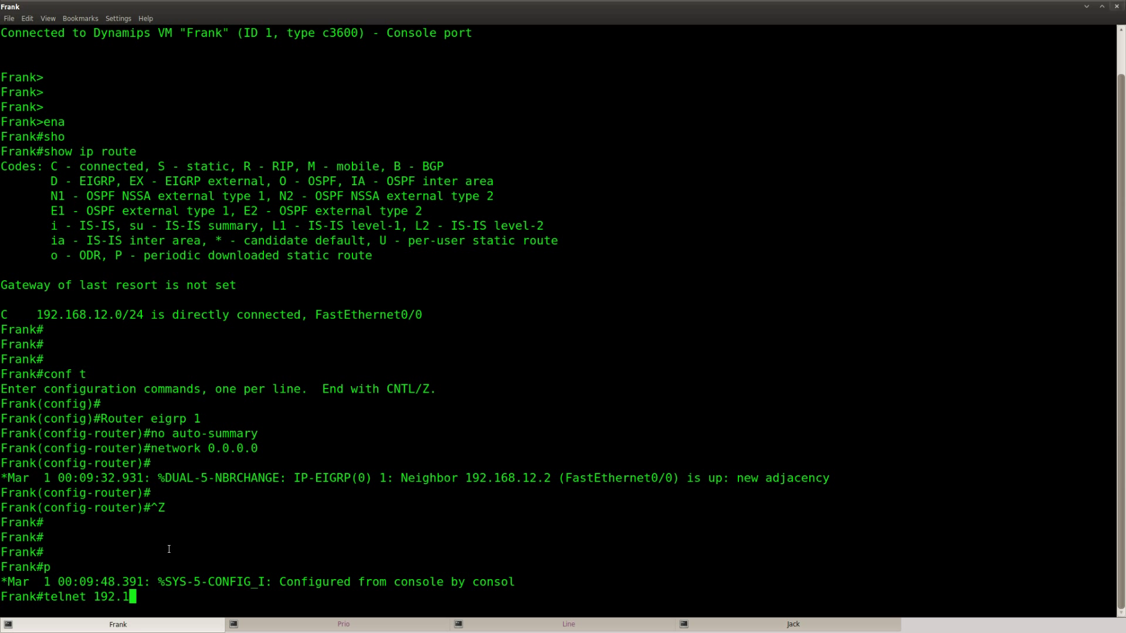
right_click(162, 549)
left_click(182, 446)
type("80")
key("Return")
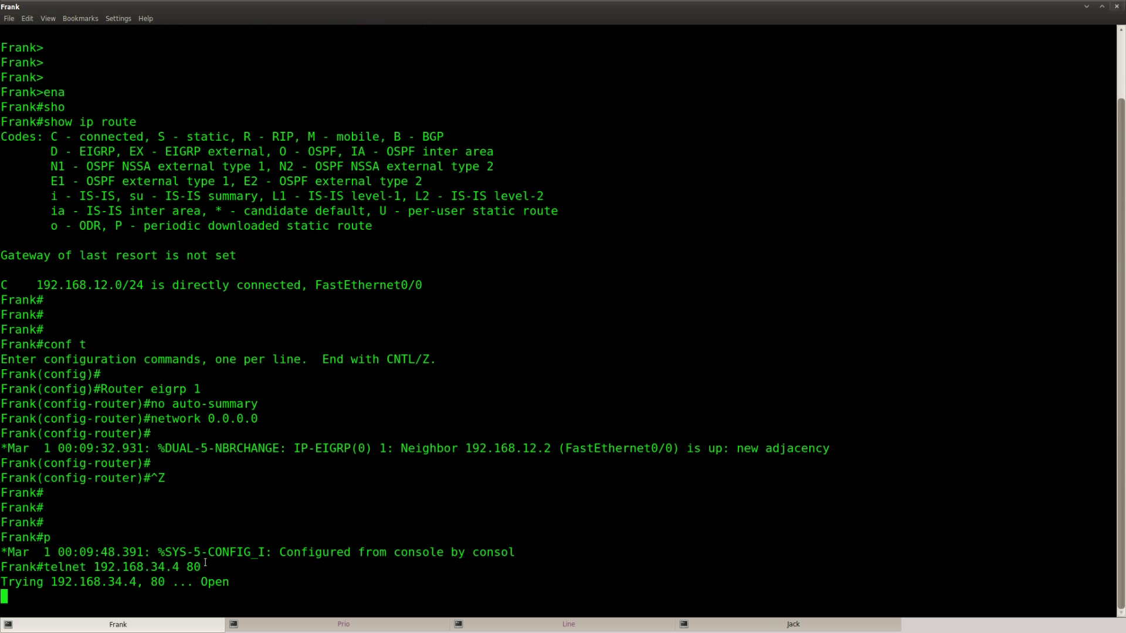
left_click_drag(238, 582, 20, 583)
left_click(129, 610)
key("Return")
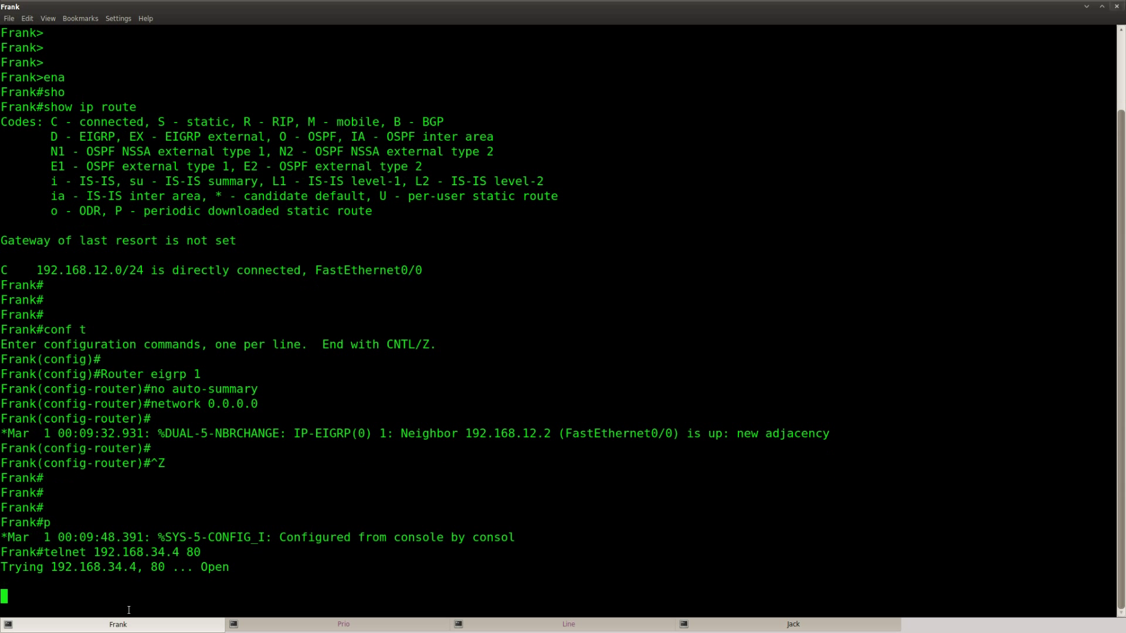
left_click(315, 626)
key("Return")
key("Return")
key("Return")
Step: Browse Prio's command history and leave configuration mode
key("Up")
key("Up")
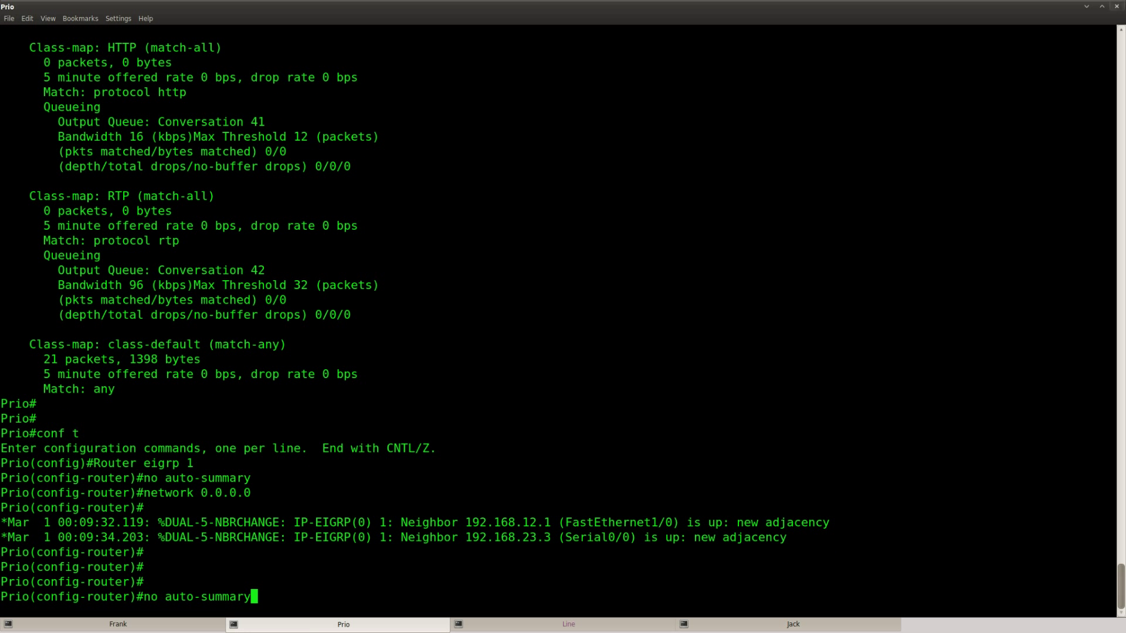
key("Up")
key("Up")
key("Up")
key("Up")
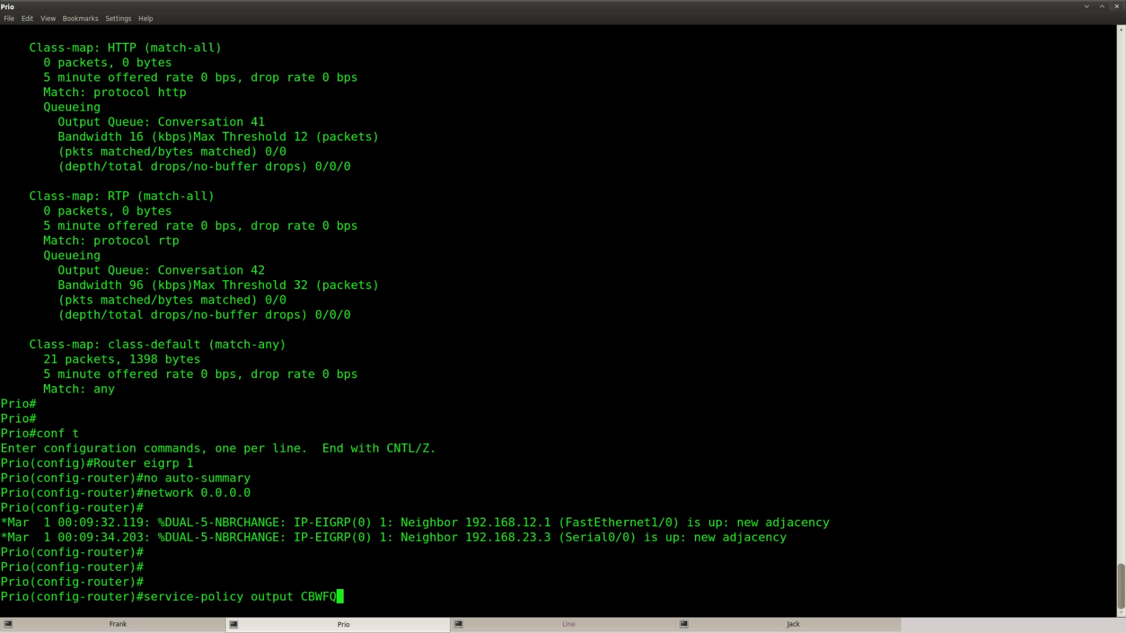
key("Up")
key("Up")
key("Up")
key("Up")
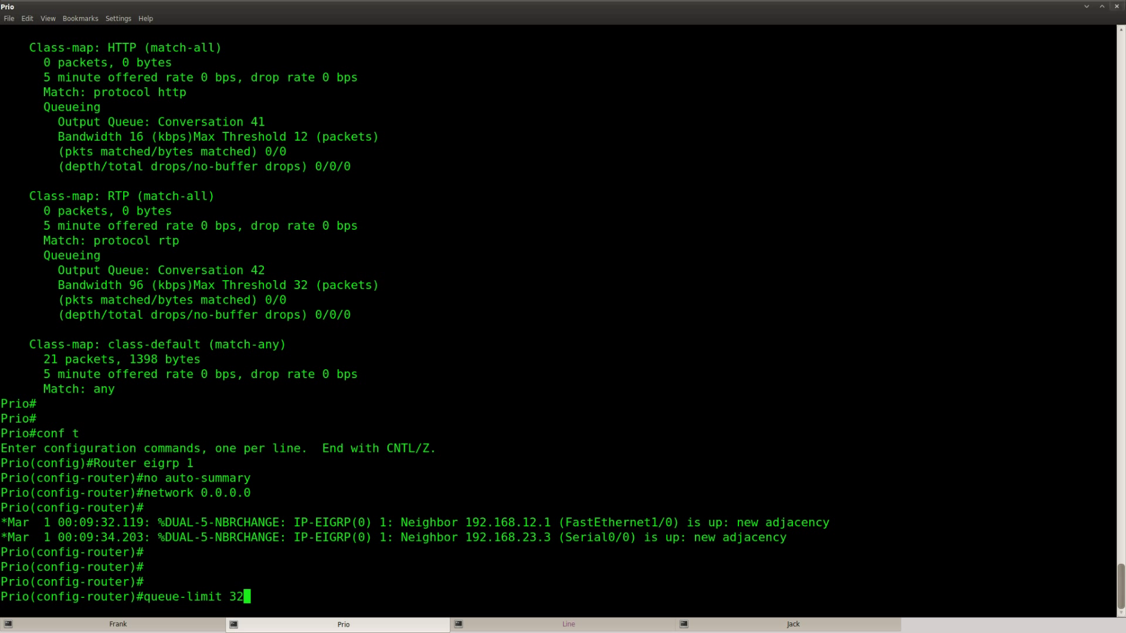
key("Up")
key("Up")
key("Up")
key("ctrl+z")
Step: Run show policy-map interface serial 0/0 on Prio
type("sho")
key("Tab")
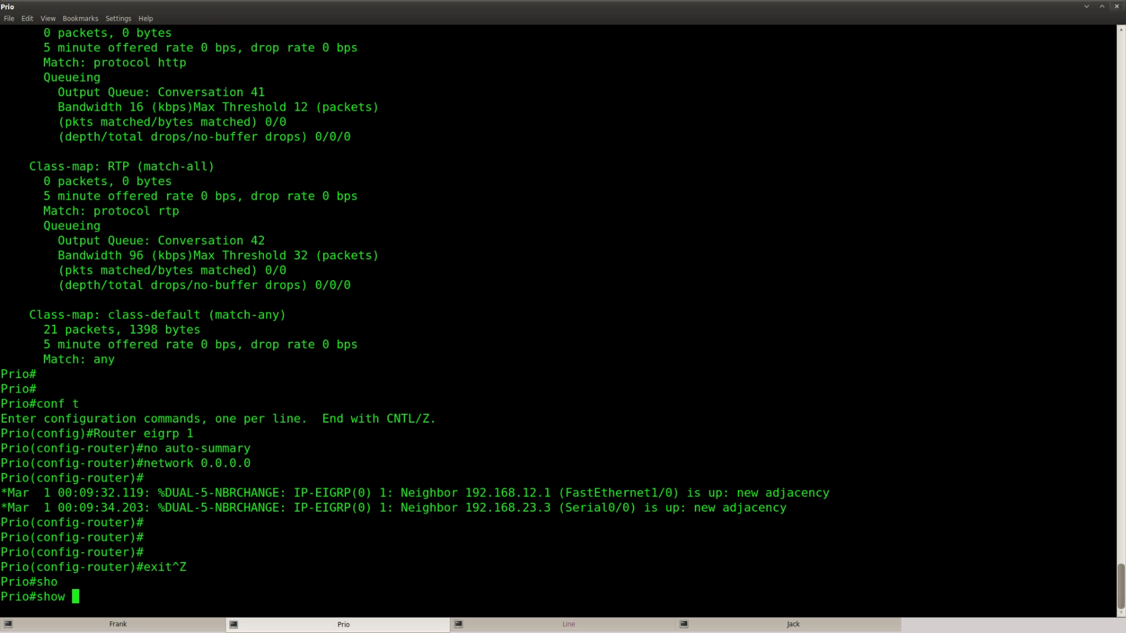
type("polic")
key("Tab")
type("y-map")
key("Tab")
type("interface ")
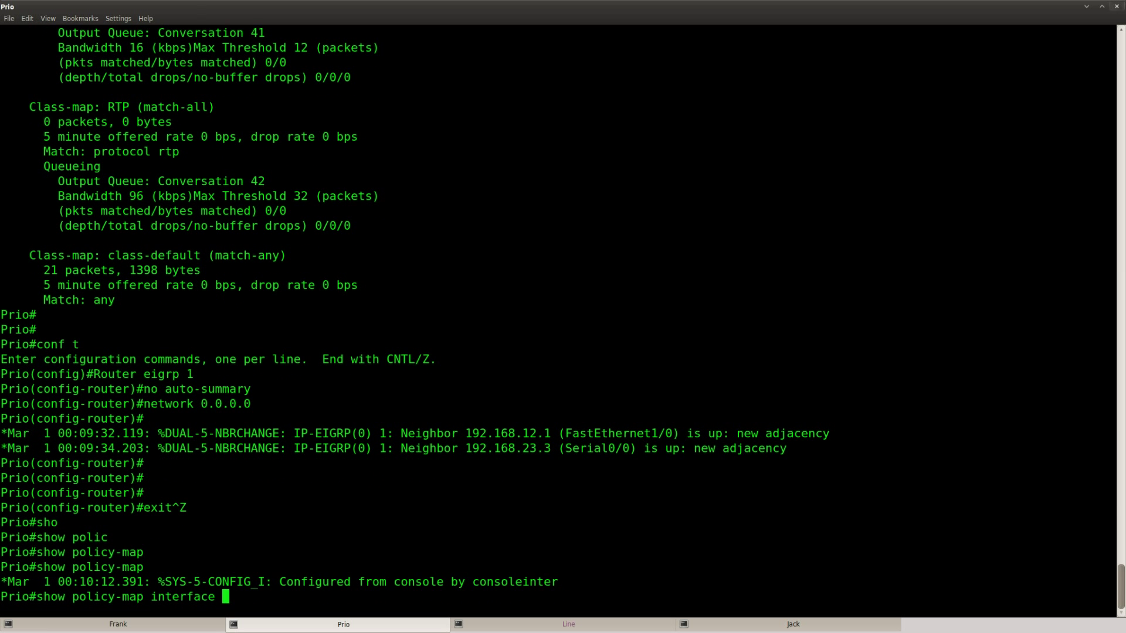
type("ser")
key("Tab")
type("0/0")
key("Return")
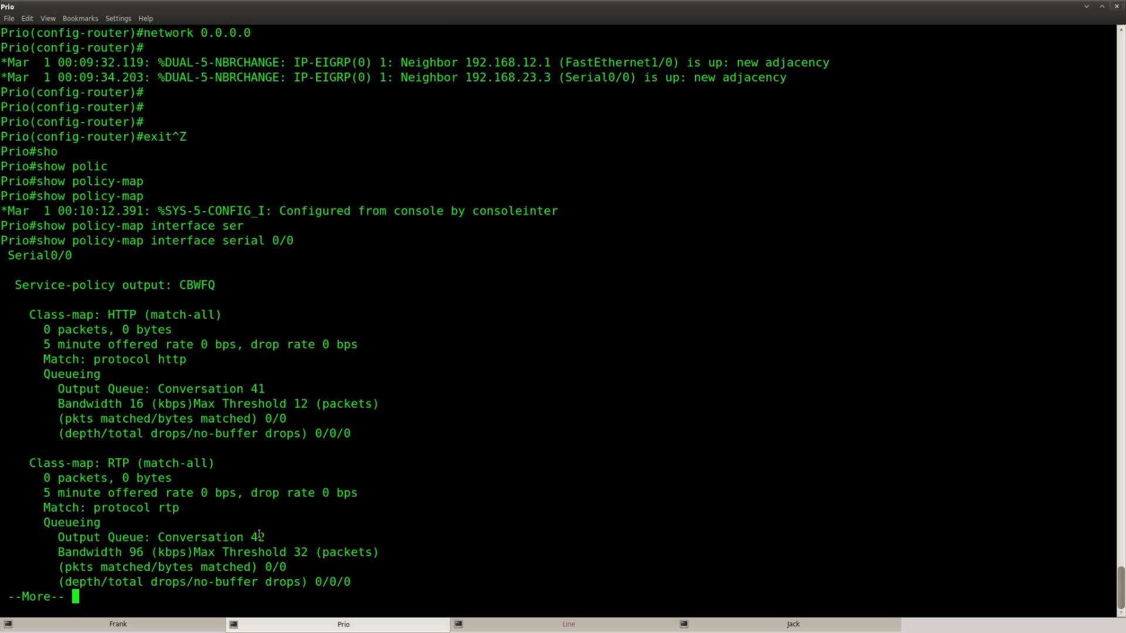
Step: Highlight the HTTP class heading, its 0 packets counter and Match: protocol http line
key("Return")
key("Return")
key("Return")
key("Return")
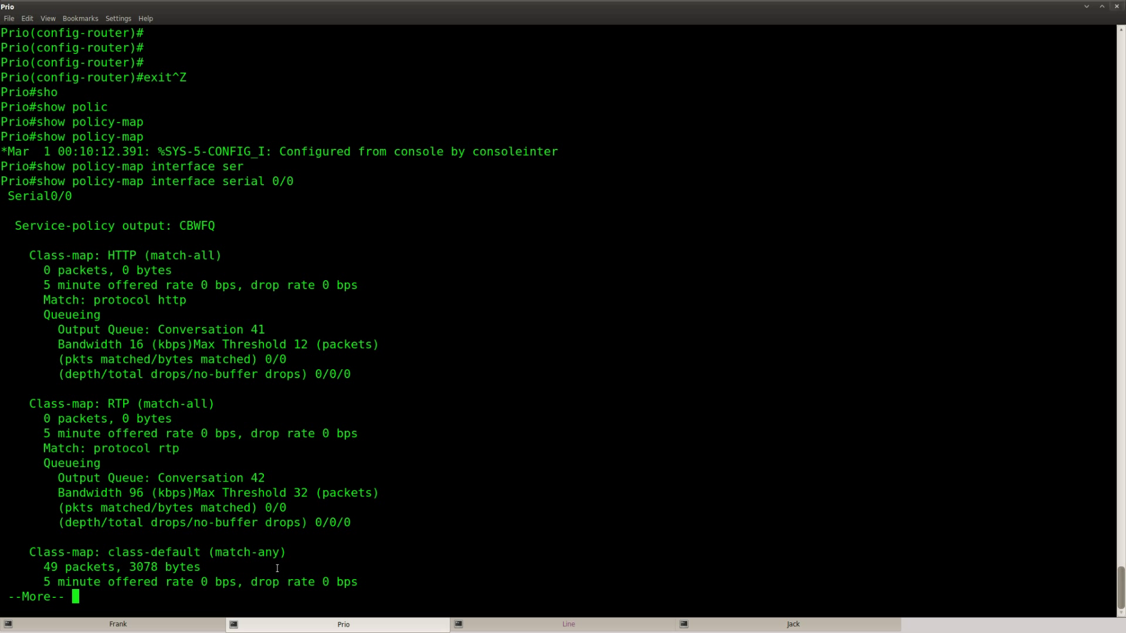
left_click_drag(221, 259, 27, 255)
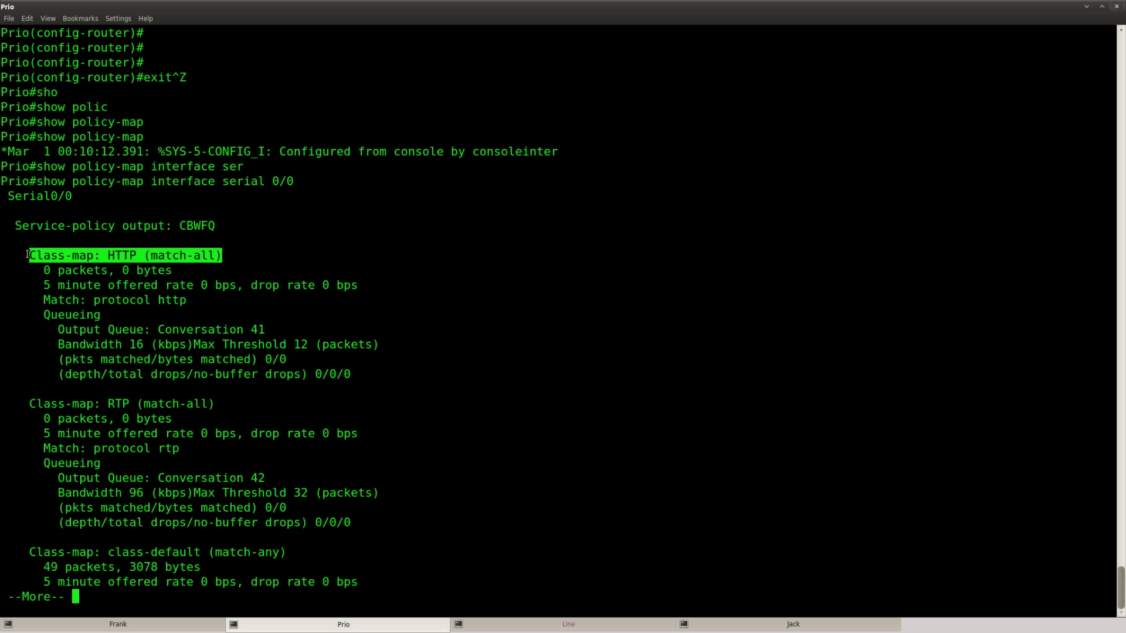
left_click_drag(178, 270, 43, 271)
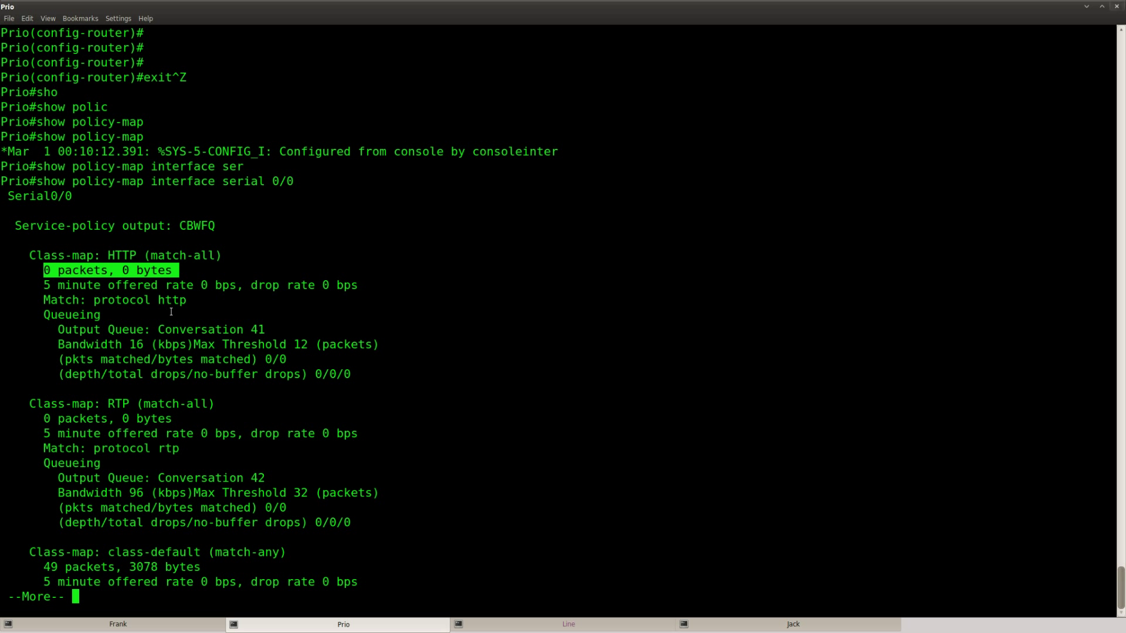
left_click_drag(189, 303, 46, 303)
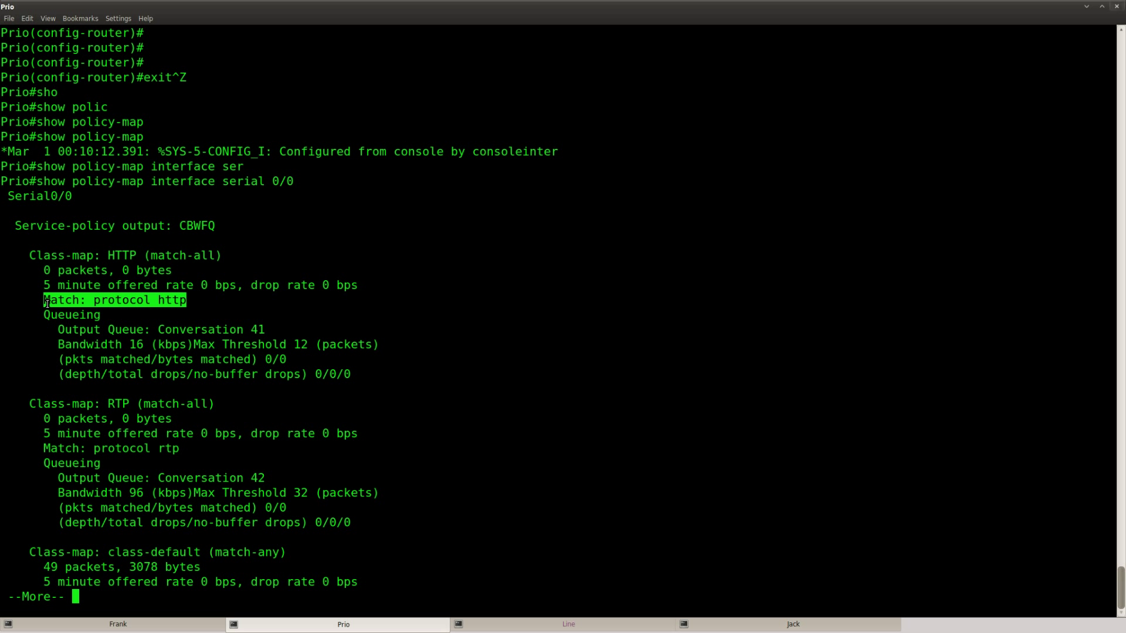
left_click_drag(175, 418, 237, 407)
left_click_drag(189, 303, 46, 301)
left_click(188, 412)
Step: Create the extended access list HTTP in global configuration mode
key("Return")
key("Return")
key("Return")
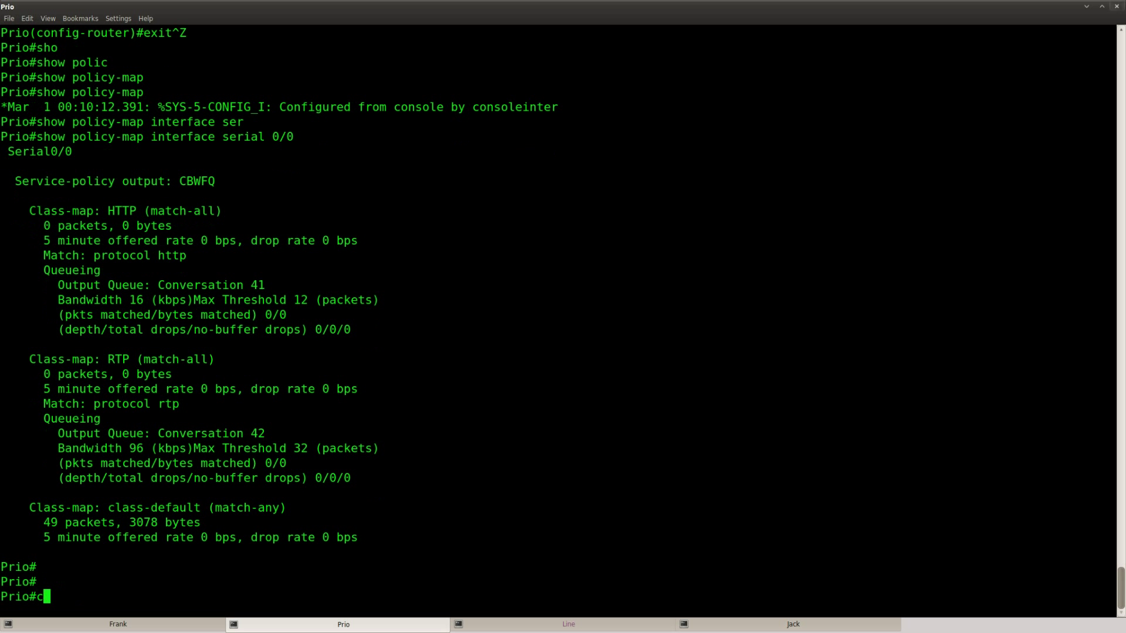
type("conf t")
key("Return")
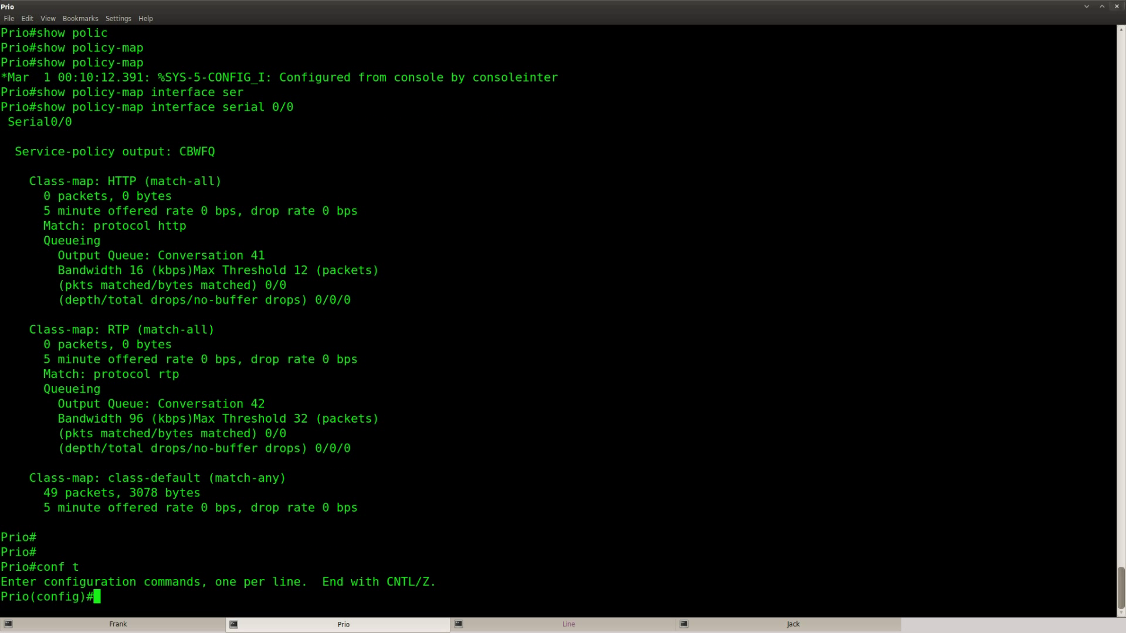
type("ip access-li")
key("Tab")
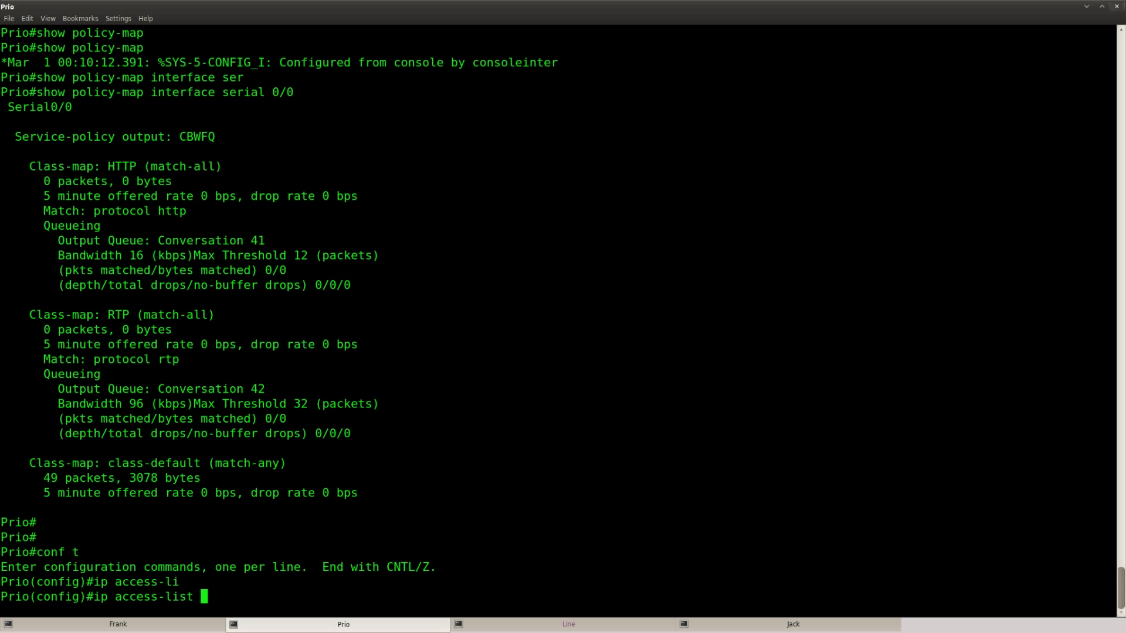
type("?exte")
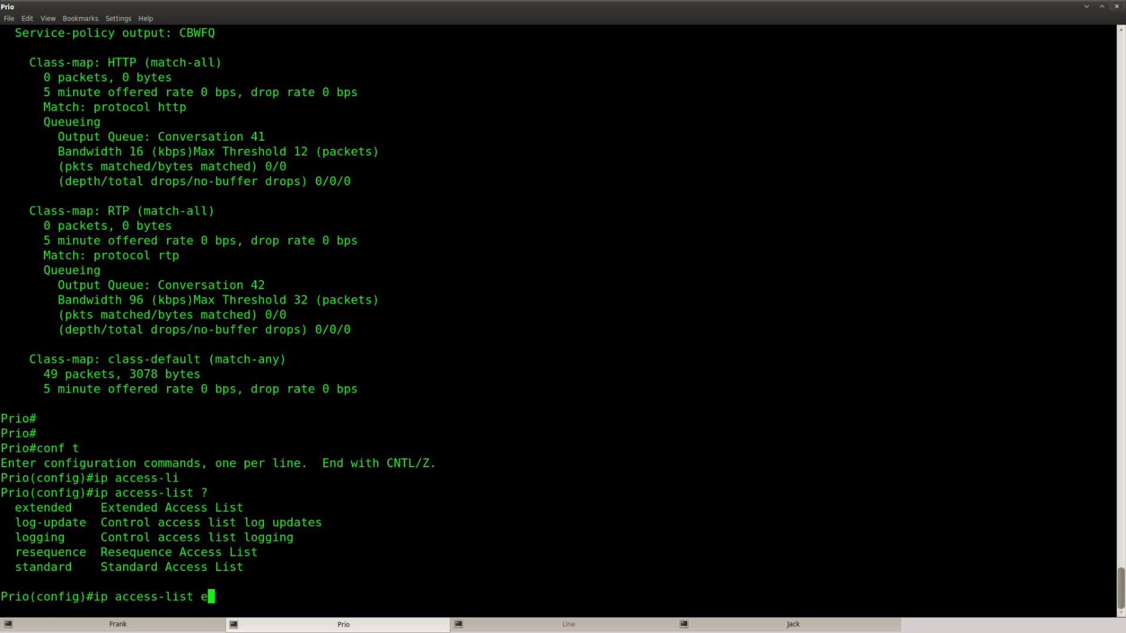
key("Tab")
type("?HTTP")
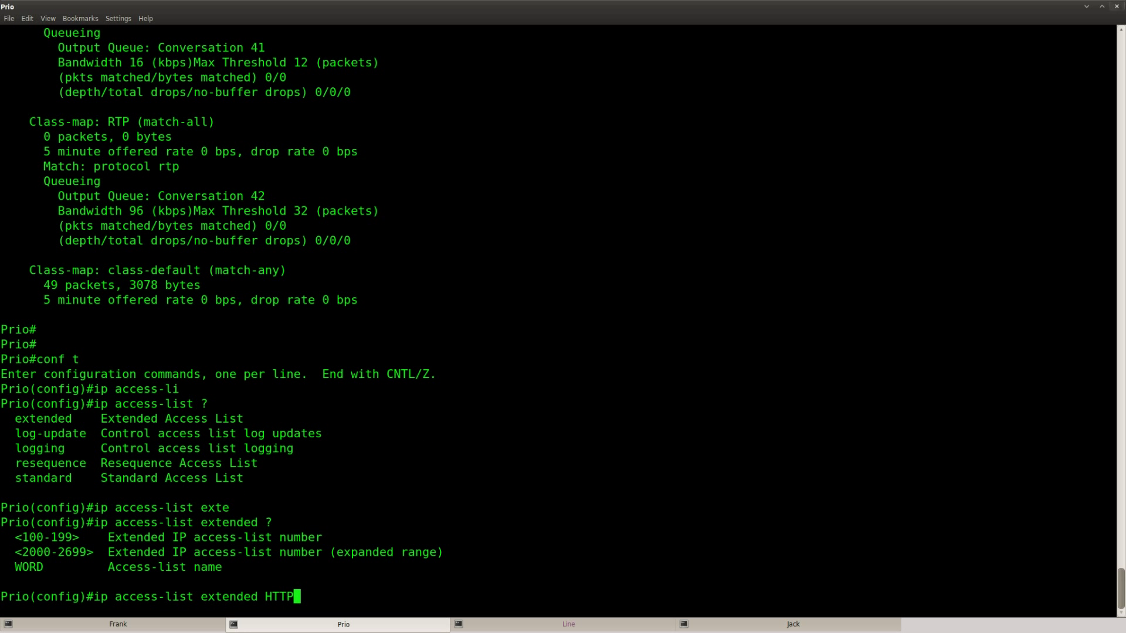
key("Return")
Step: Add the entry permit tcp any any eq 80 to access list HTTP
type("per")
key("Tab")
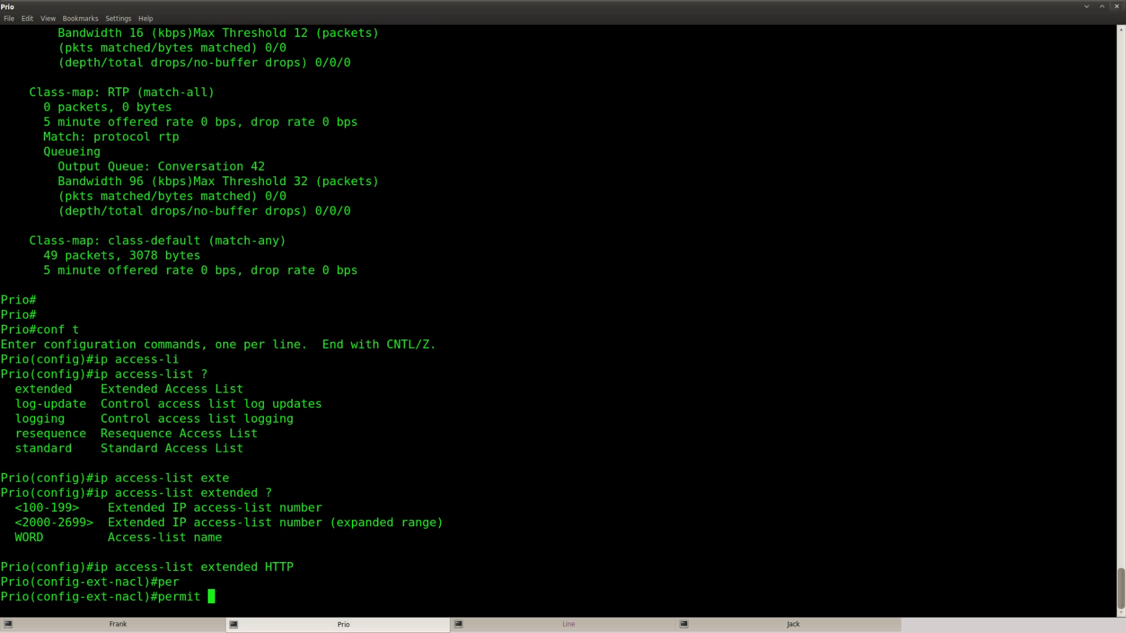
type("tc")
key("Tab")
type("an")
key("Tab")
type("an")
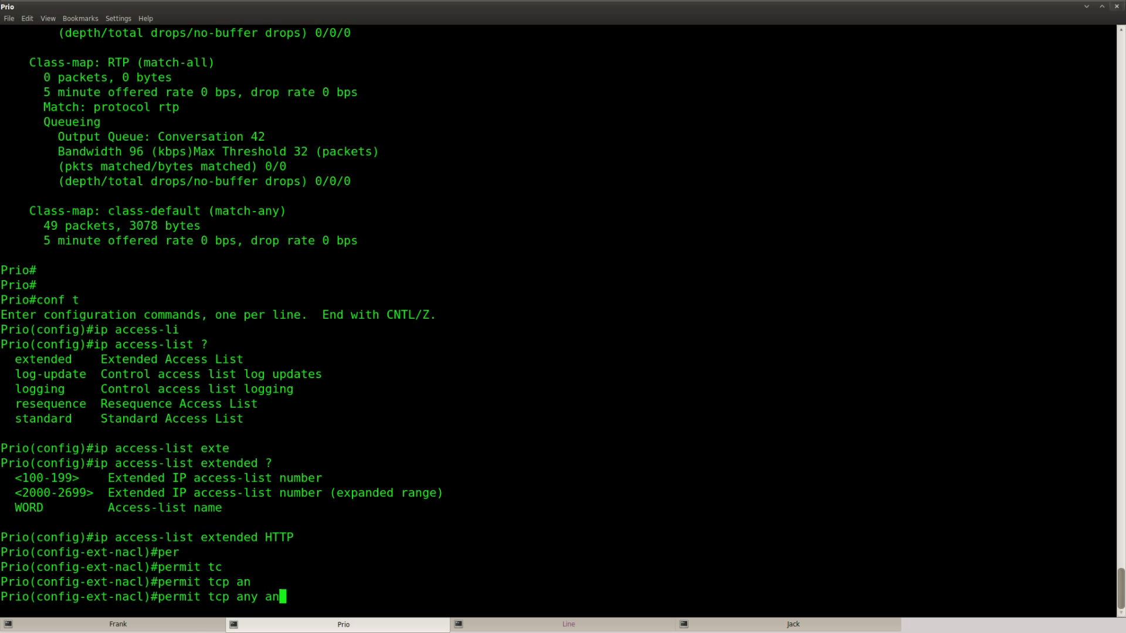
key("Tab")
type("eq 80")
key("Return")
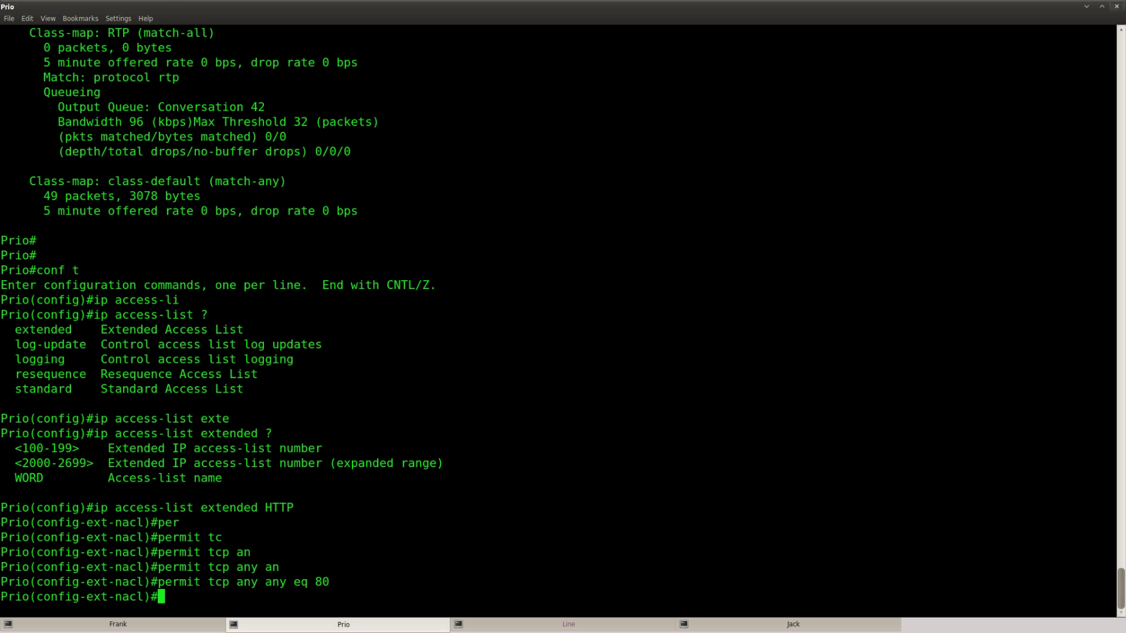
key("ctrl+z")
Step: In class-map HTTP, remove the match protocol http statement
type("conf t")
key("Return")
type("class")
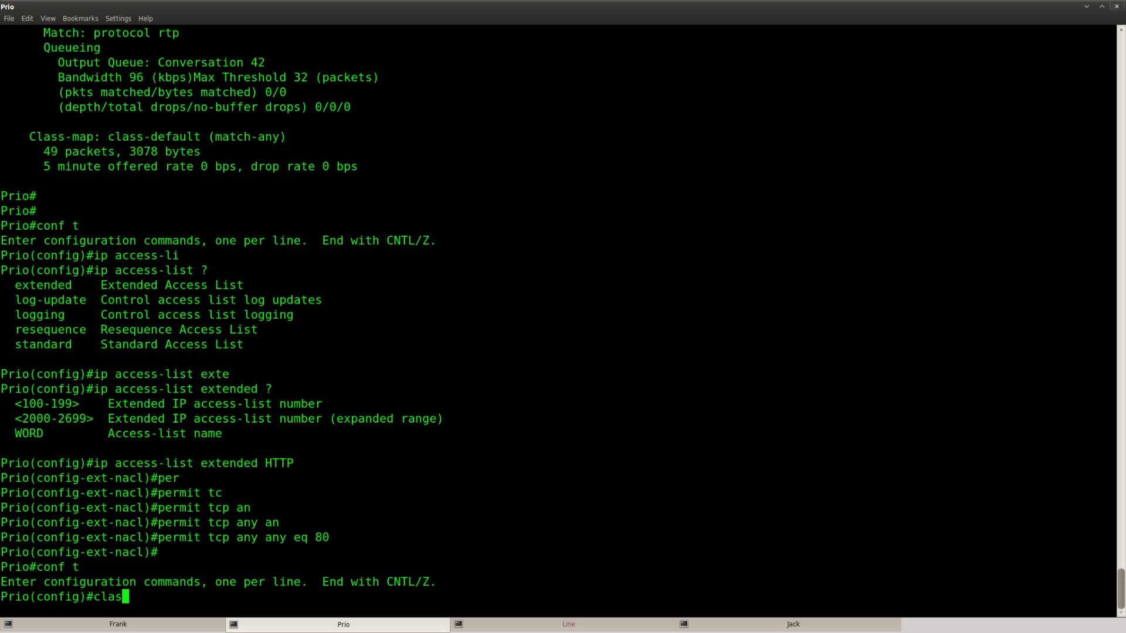
key("Tab")
type("HTTP")
key("Return")
key("Return")
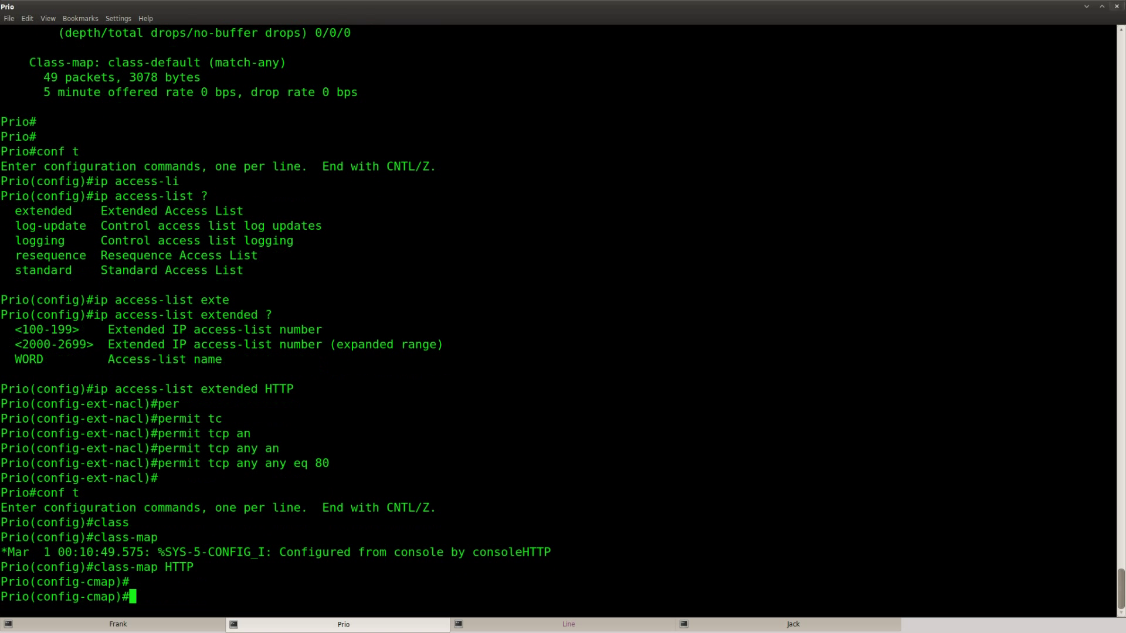
type("no mat")
key("Tab")
type("pro")
key("Tab")
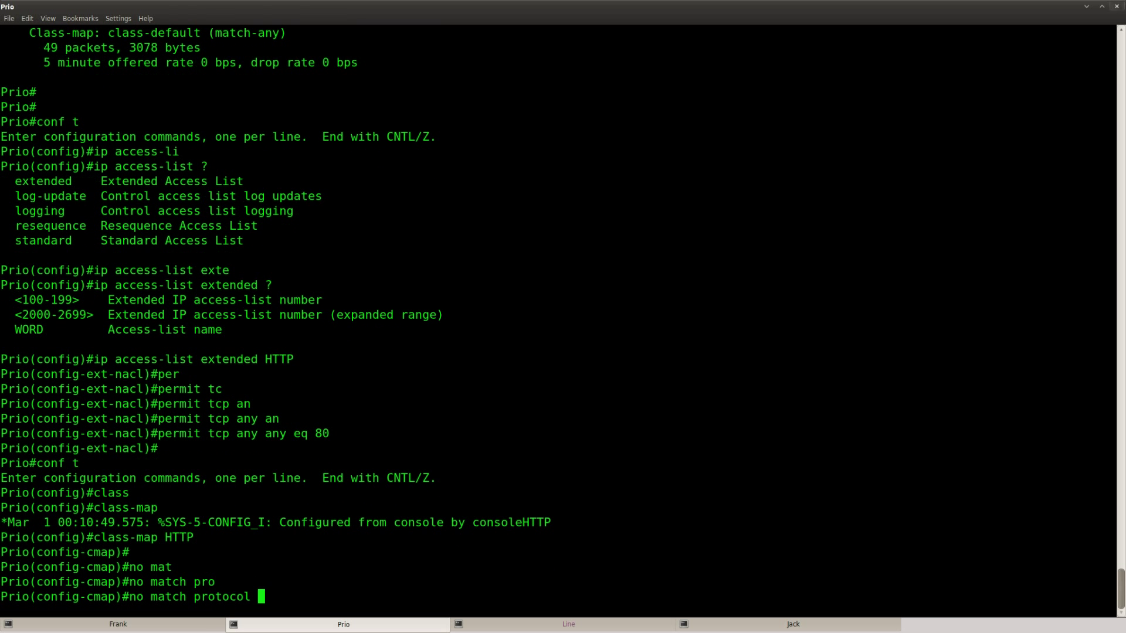
type("H")
key("BackSpace")
type("http")
key("Return")
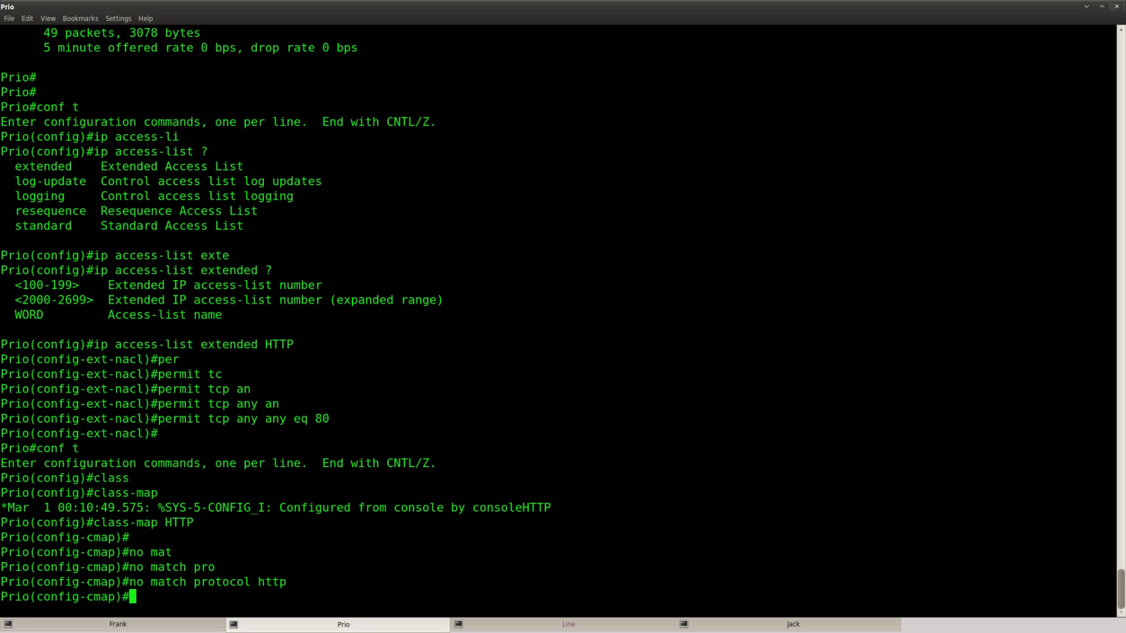
Step: Make class HTTP match access-group name HTTP
type("mat")
key("Tab")
type("access")
key("Tab")
type("?")
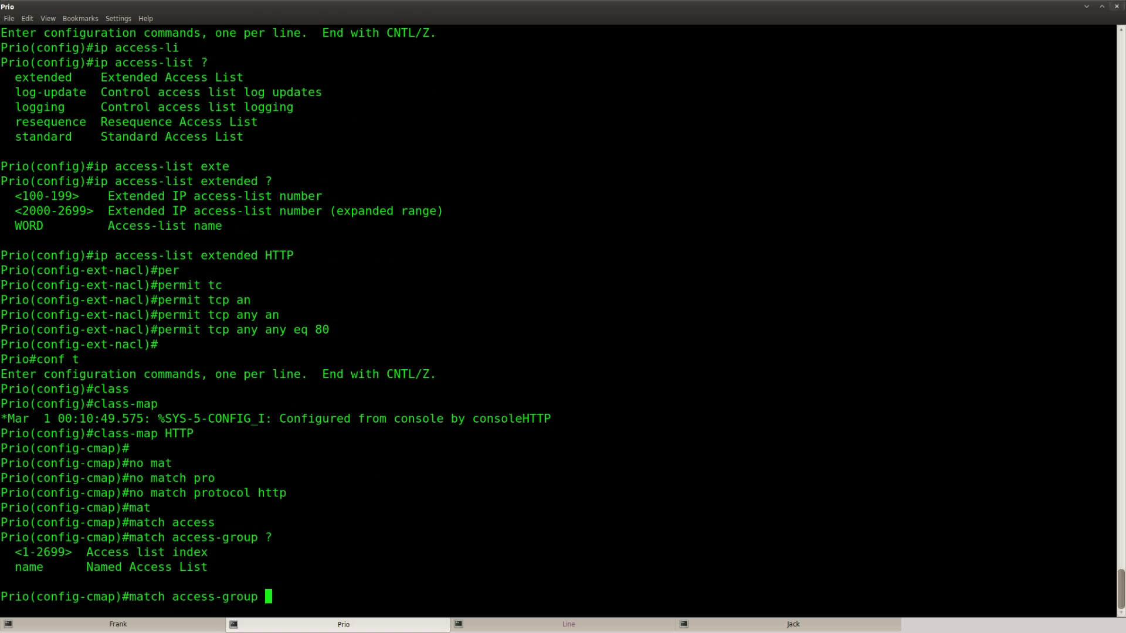
type("na")
key("Tab")
type("?")
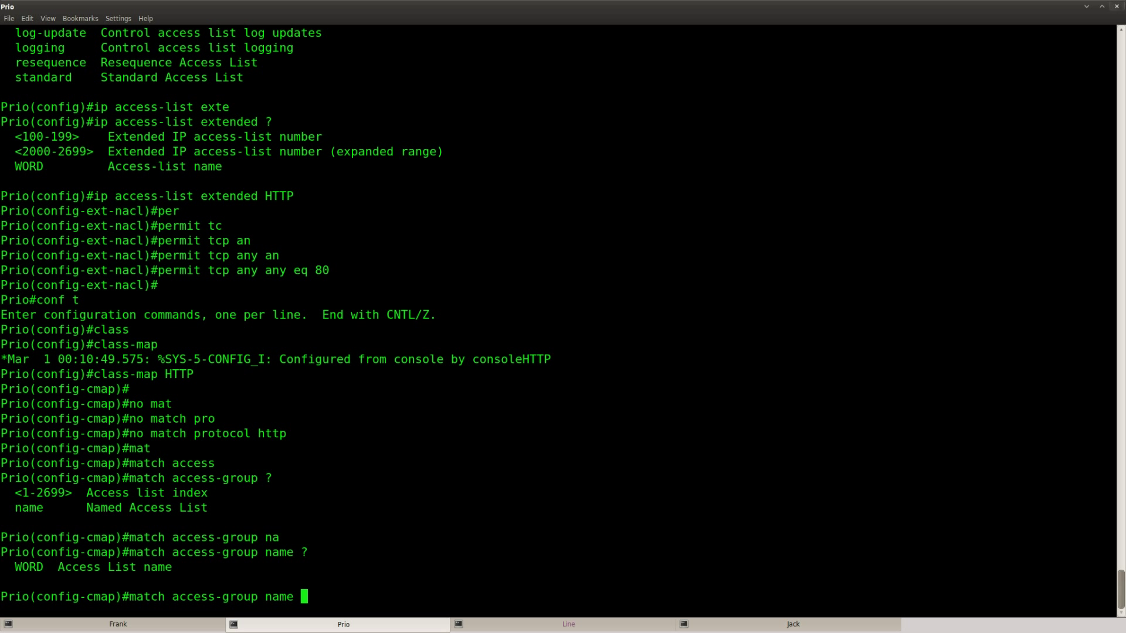
type("HTTP")
key("Return")
key("Return")
key("Return")
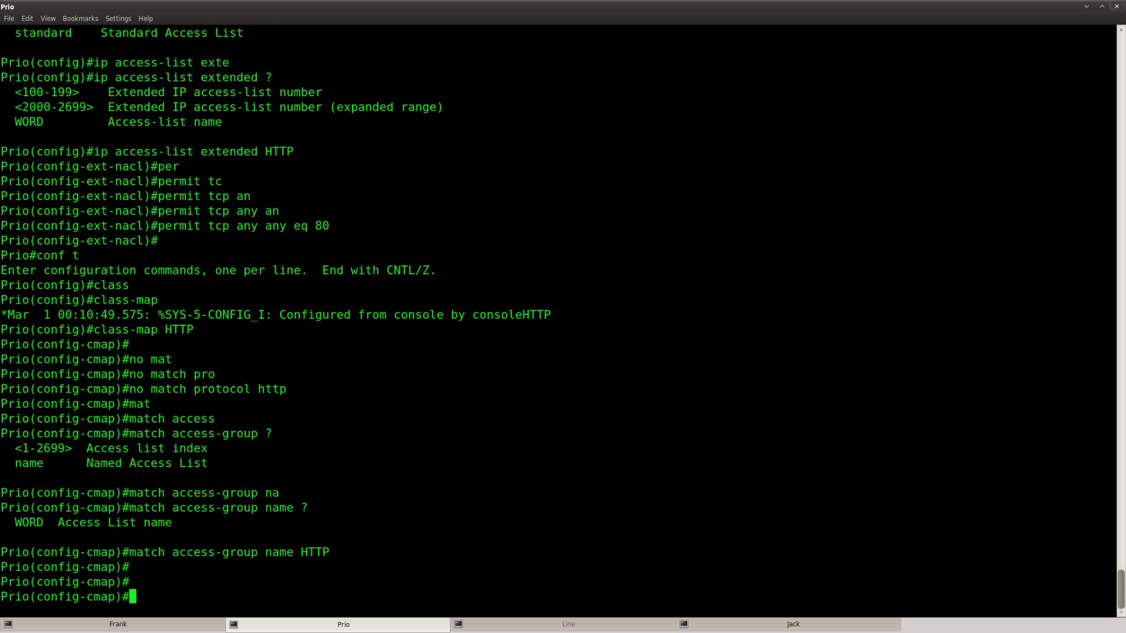
Step: Display the Serial0/0 statistics with do show policy-map int s0/0
type("do show pl")
type("policy-map")
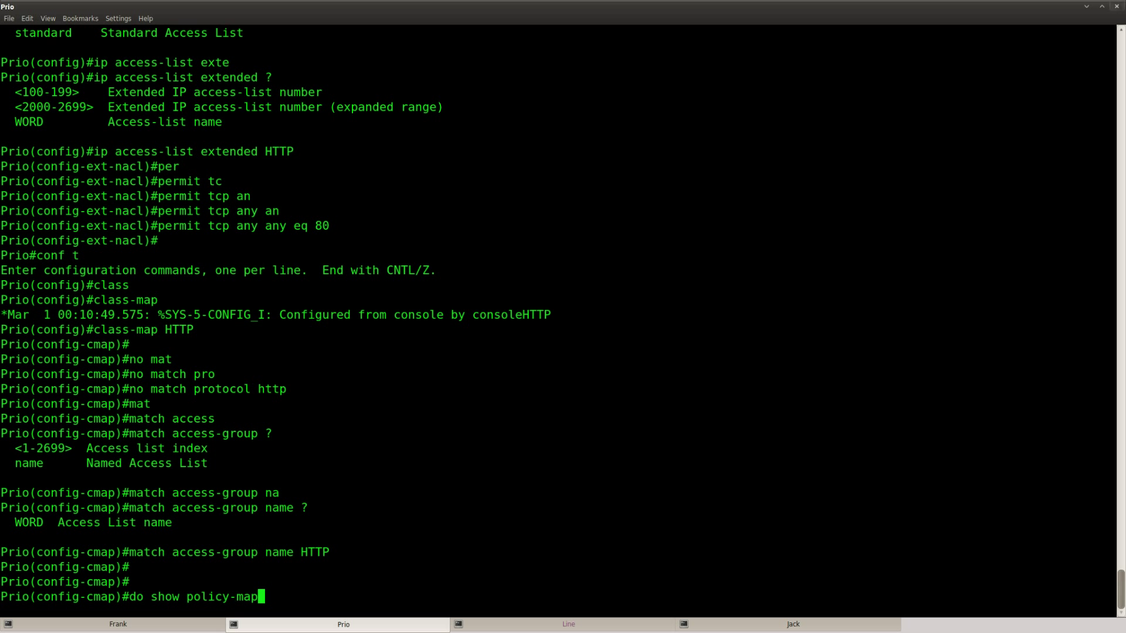
type(" int s0/0")
key("Return")
Step: Rerun telnet 192.168.34.4 80 on Frank, then rerun the s0/0 policy-map check on Prio
key("Return")
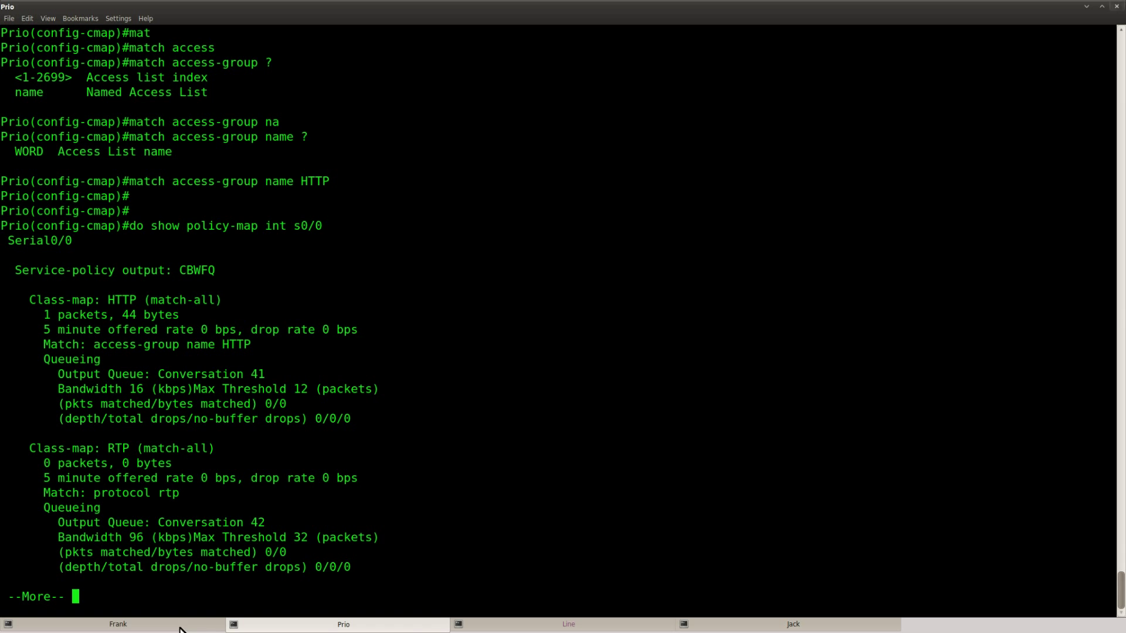
left_click(180, 624)
key("Return")
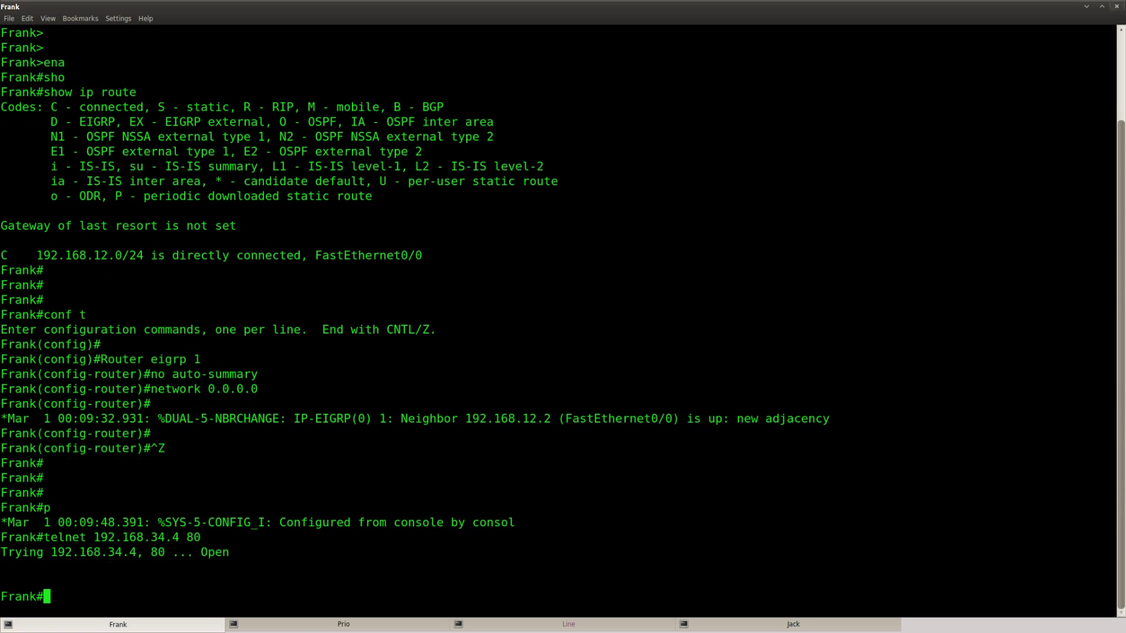
key("Up")
key("Return")
left_click(303, 630)
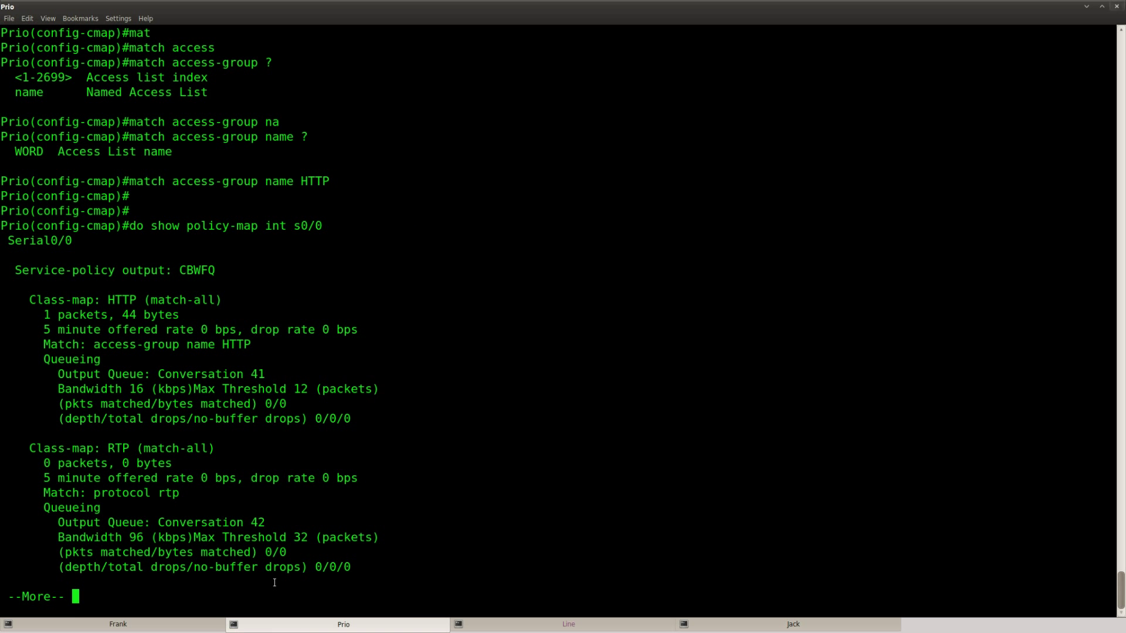
key("space")
key("Up")
key("Return")
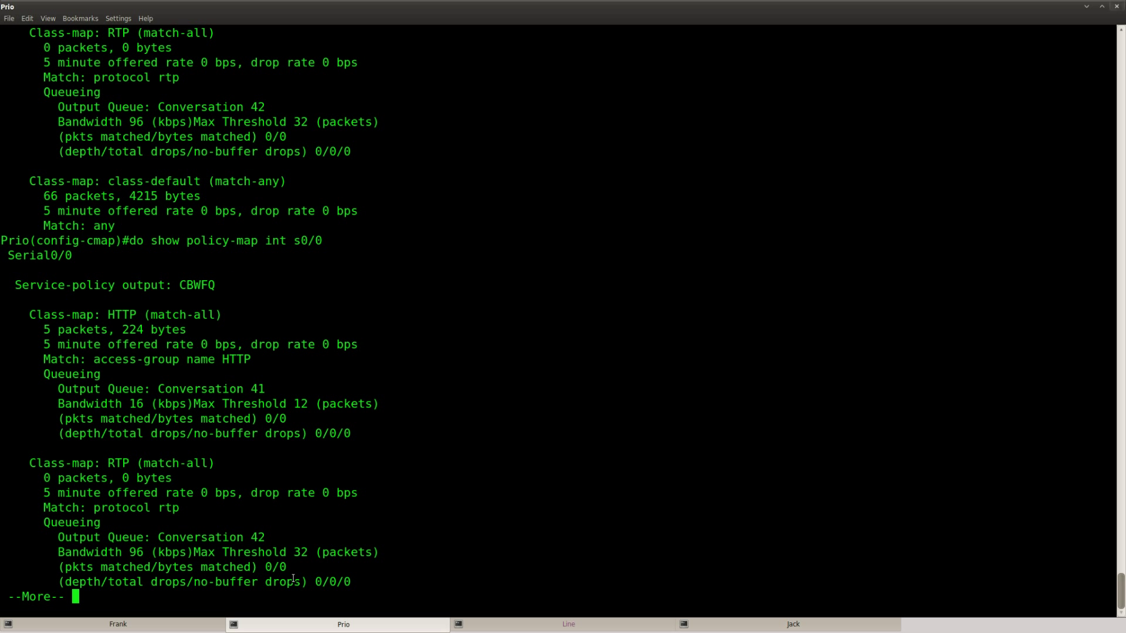
Step: Highlight the HTTP class's 5 packets, 224 bytes counter and its queue statistics lines
left_click_drag(183, 330, 44, 332)
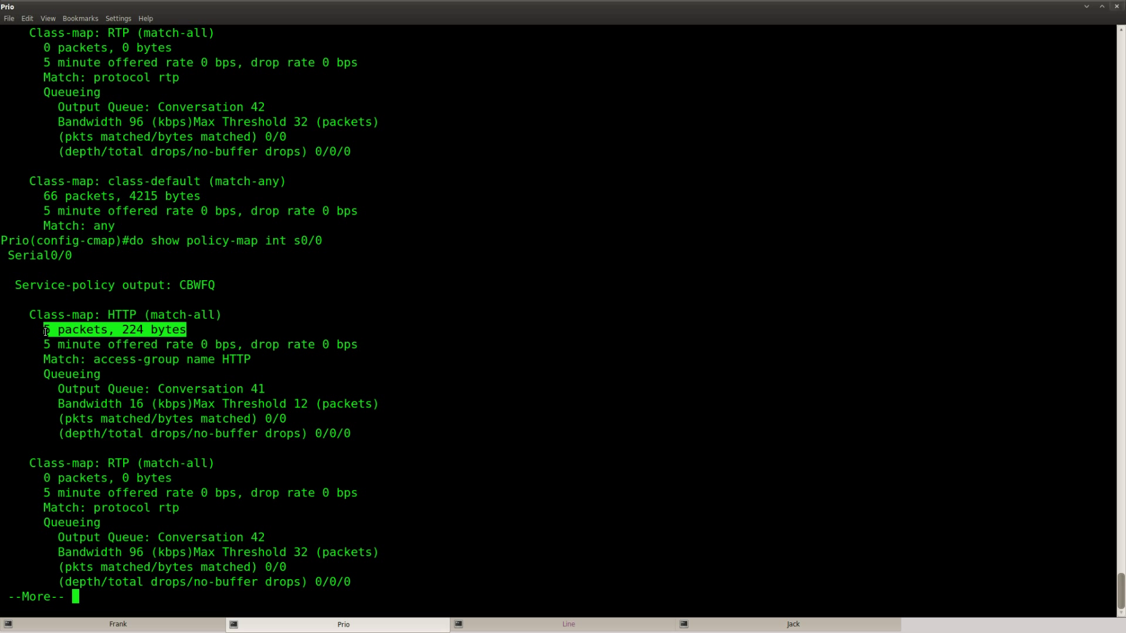
left_click_drag(222, 315, 29, 315)
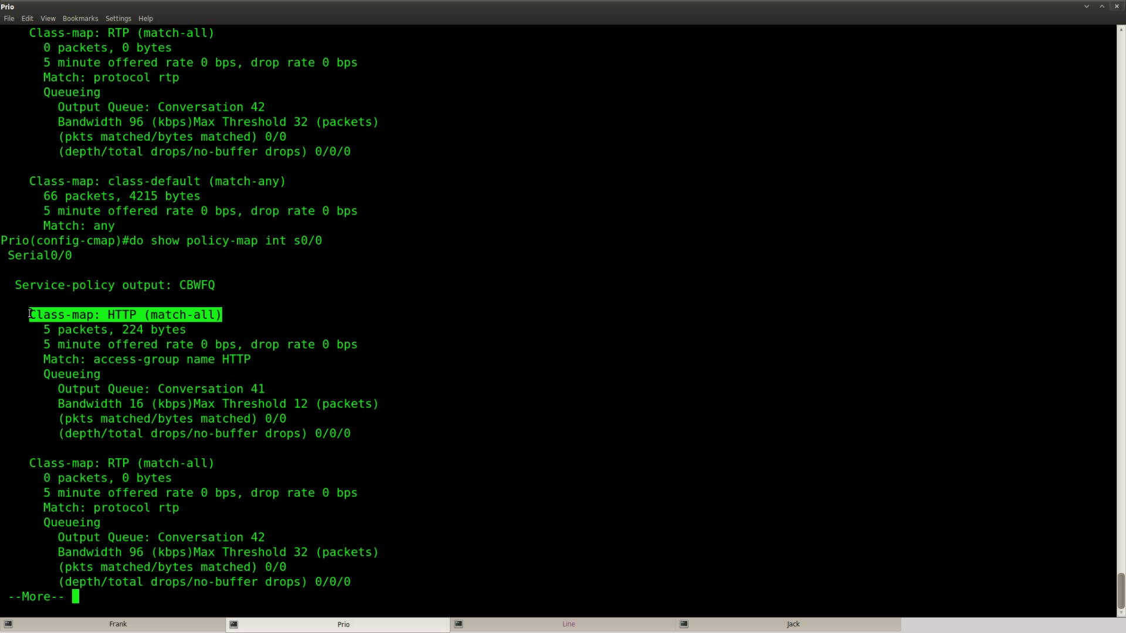
left_click(175, 420)
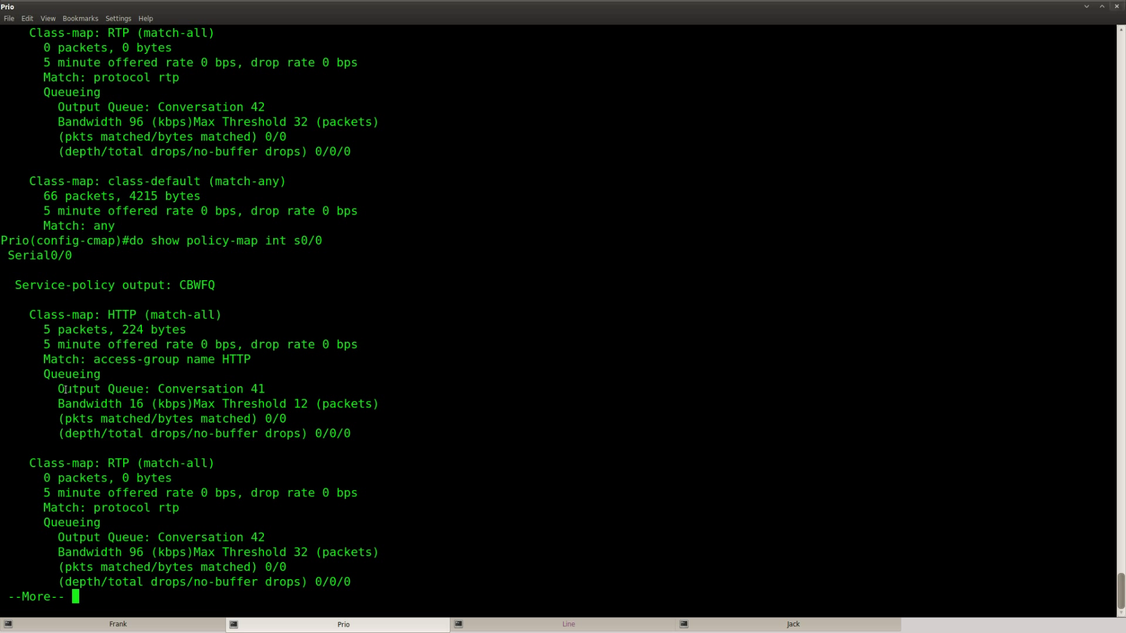
left_click_drag(59, 389, 272, 388)
left_click_drag(66, 420, 293, 419)
left_click_drag(363, 435, 65, 435)
left_click(67, 434)
Step: Page to the rest of the output, mark the offered rate and 5-packet counter, and exit configuration mode
key("space")
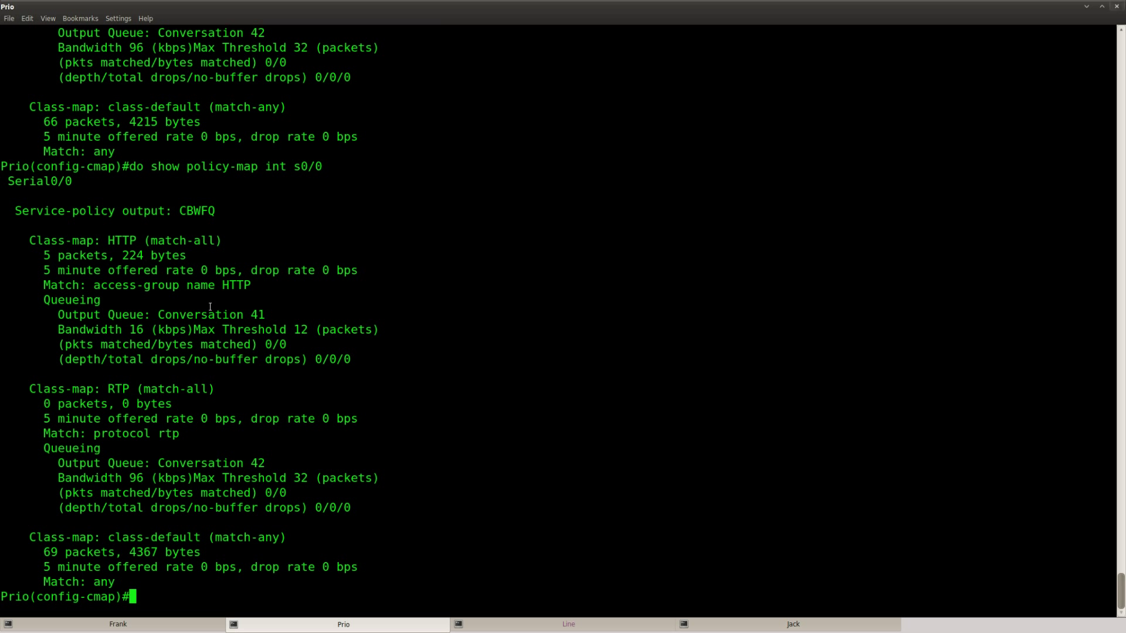
left_click_drag(361, 271, 46, 271)
left_click_drag(193, 257, 44, 256)
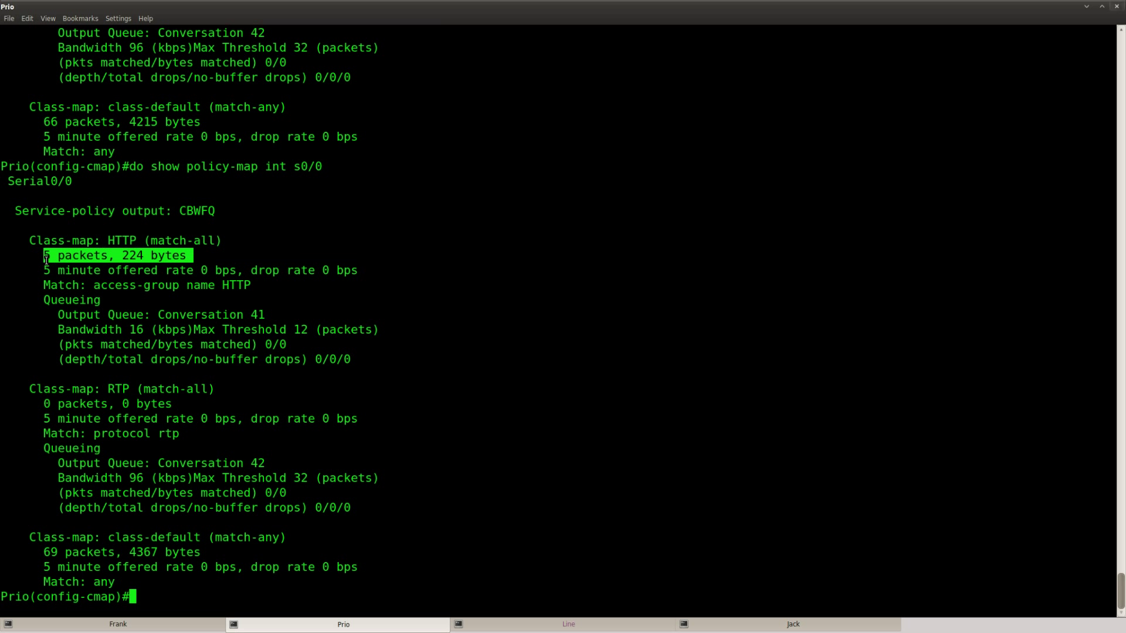
left_click(177, 324)
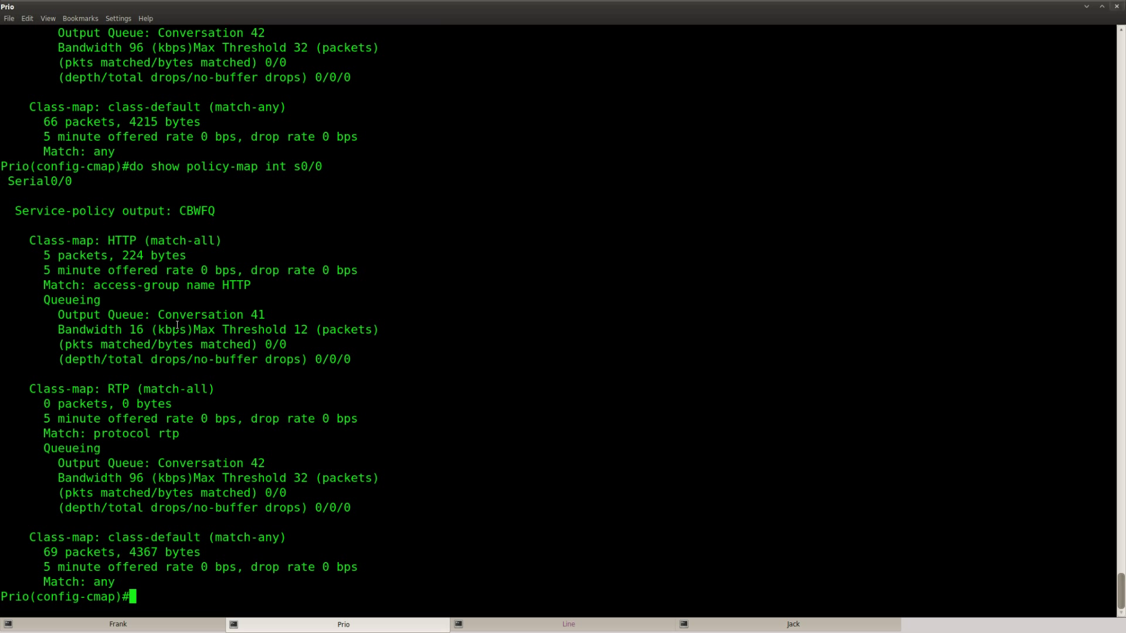
key("Return")
key("Return")
key("Return")
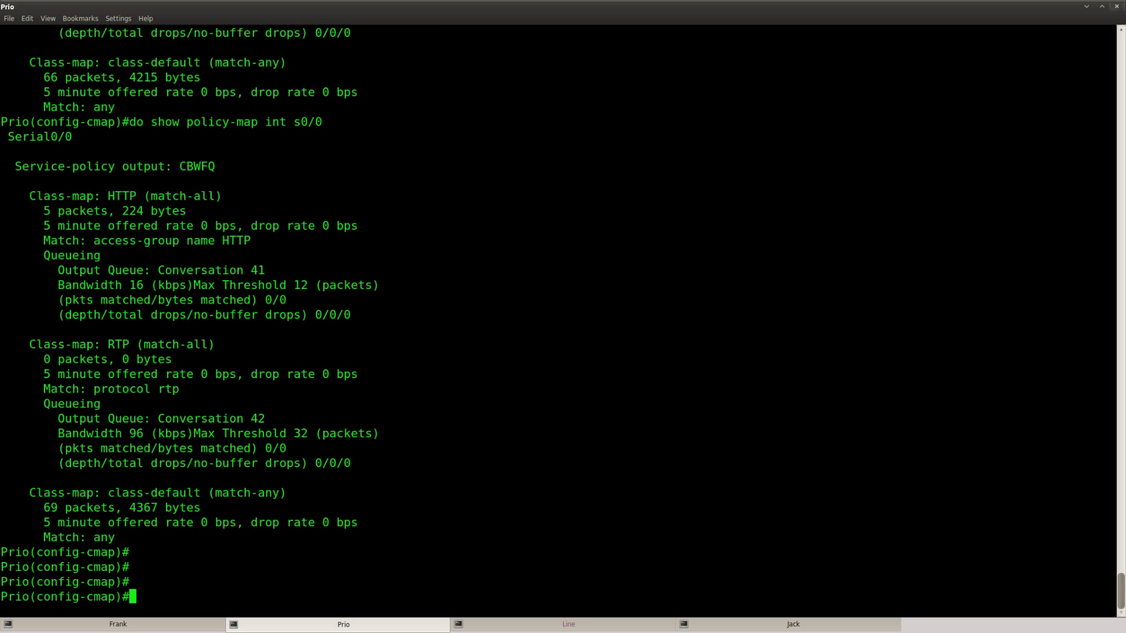
key("ctrl+z")
Step: Run show access-lists and highlight access list HTTP with its 5 matches
type("show access")
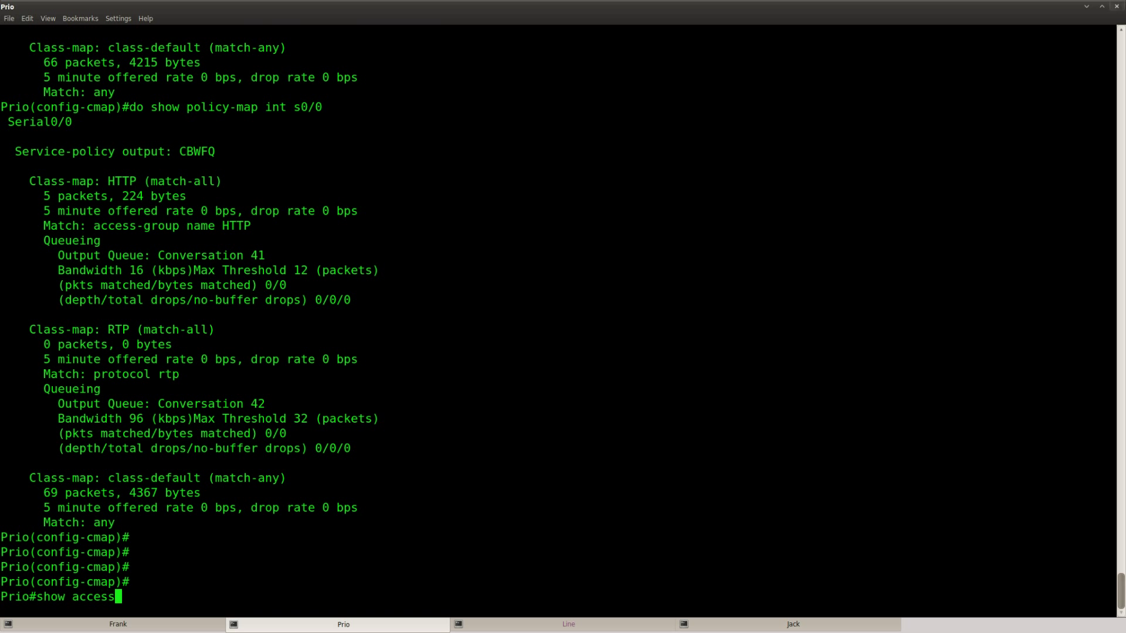
type("-lists")
key("Return")
key("Return")
key("Return")
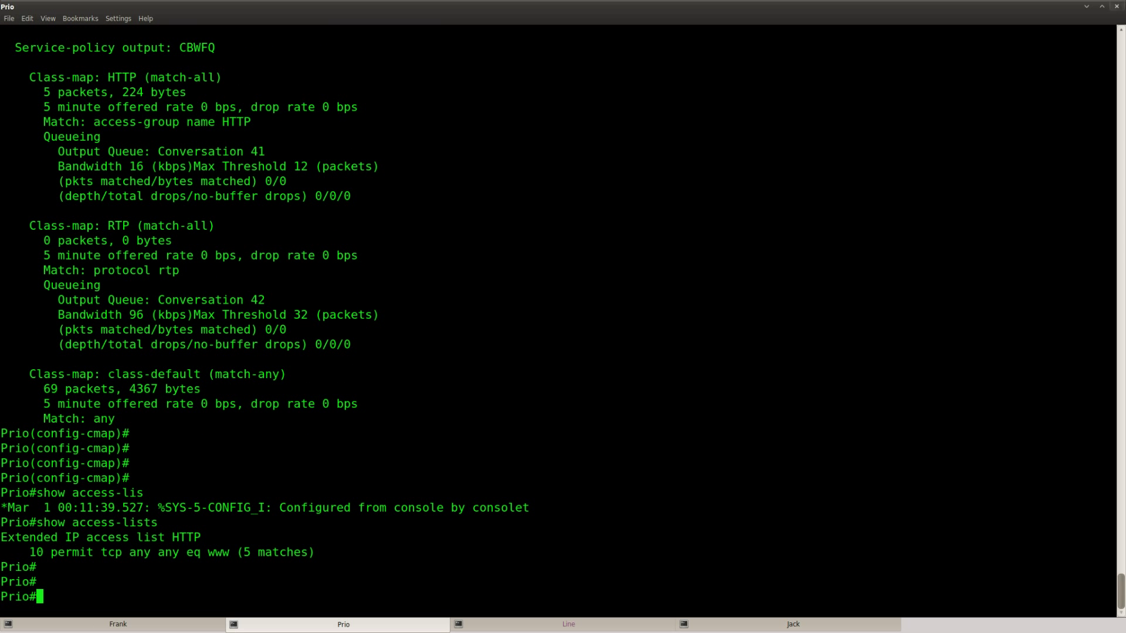
left_click_drag(312, 552, 5, 537)
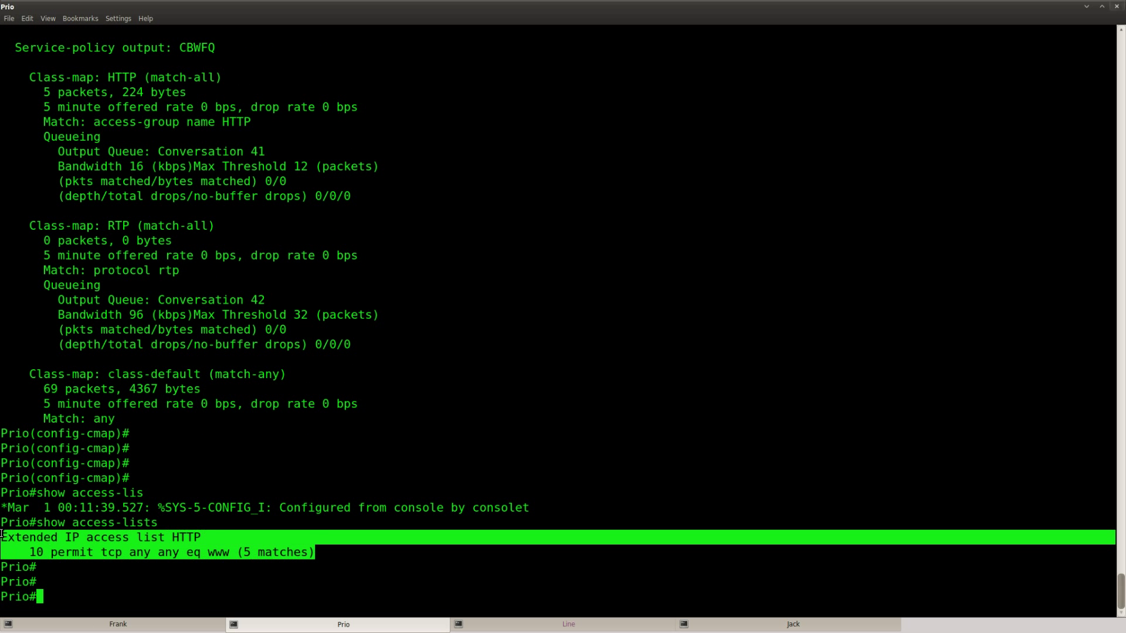
left_click(113, 562)
Step: Reopen extended access list HTTP for editing in global configuration mode
type("conf t")
key("Return")
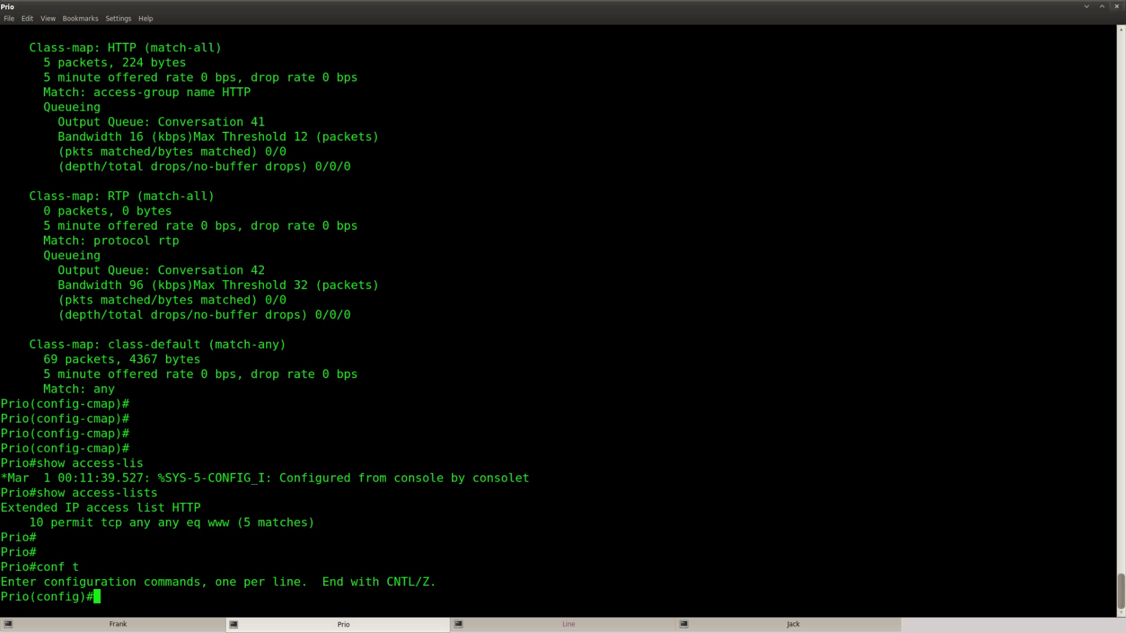
type("ip access")
key("Tab")
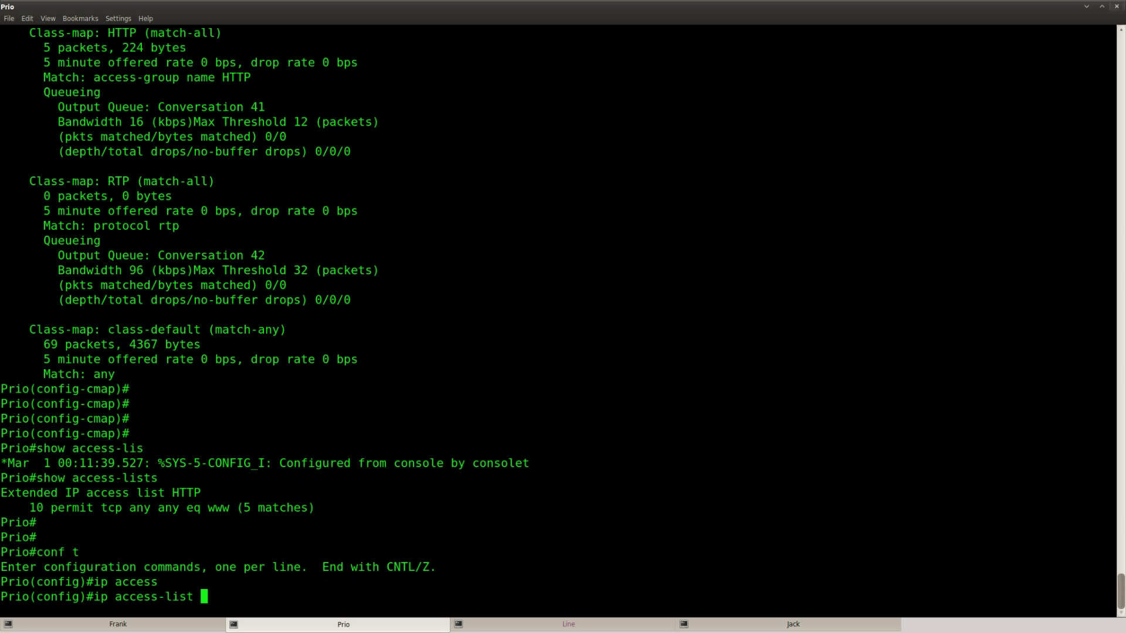
type("exte")
key("Tab")
type("?")
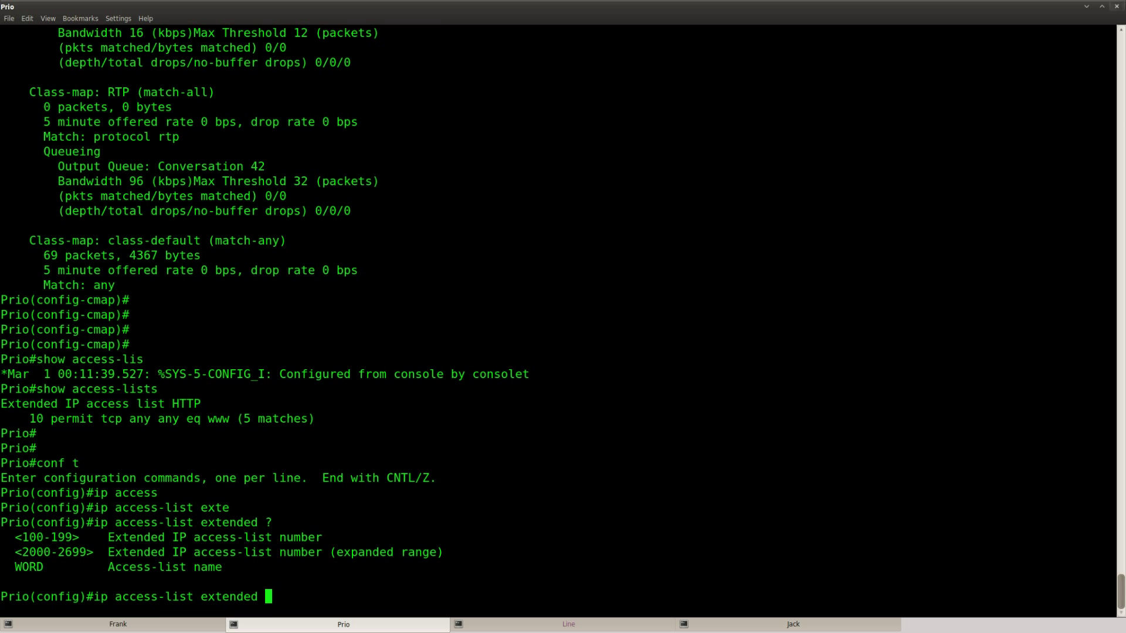
type("HTTP")
key("Return")
Step: Add the entry permit icmp any any to access list HTTP
type("per")
key("Tab")
type("ic")
key("Tab")
type("an")
key("Tab")
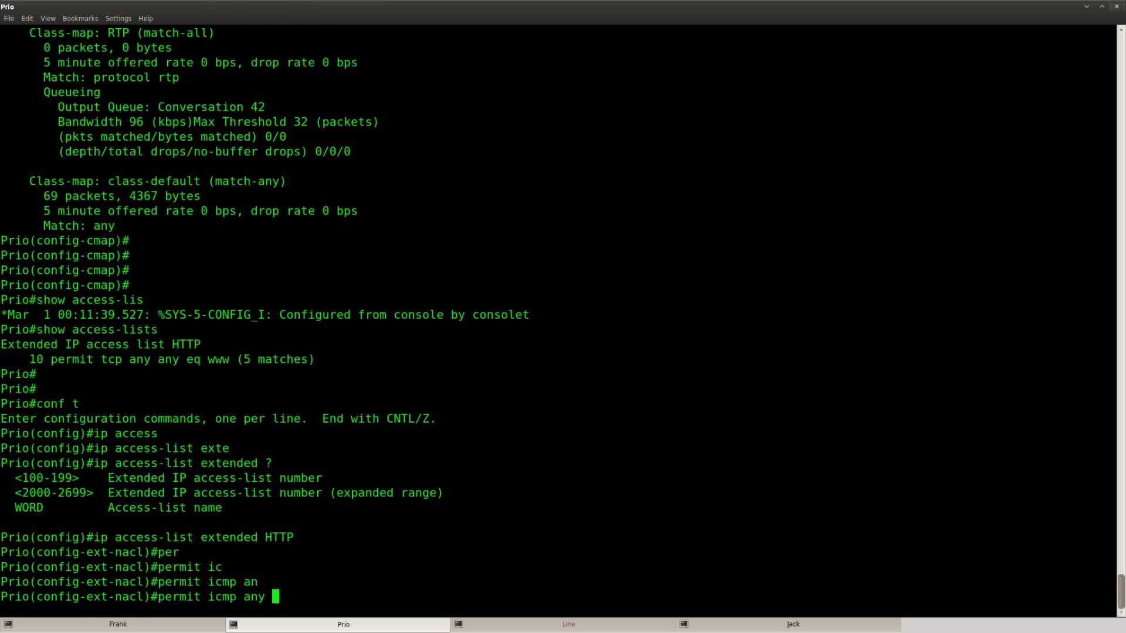
type("an")
key("Tab")
key("Return")
Step: On Frank, suspend the telnet session and return to the Frank# prompt
left_click(98, 626)
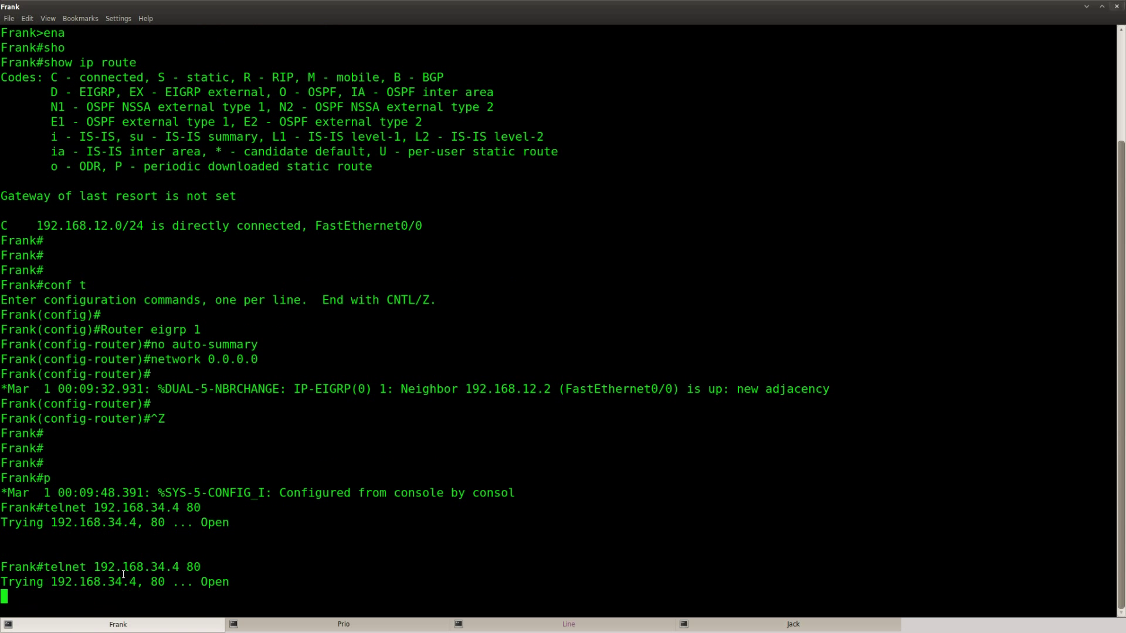
key("Return")
key("ctrl+shift+6")
key("x")
key("Return")
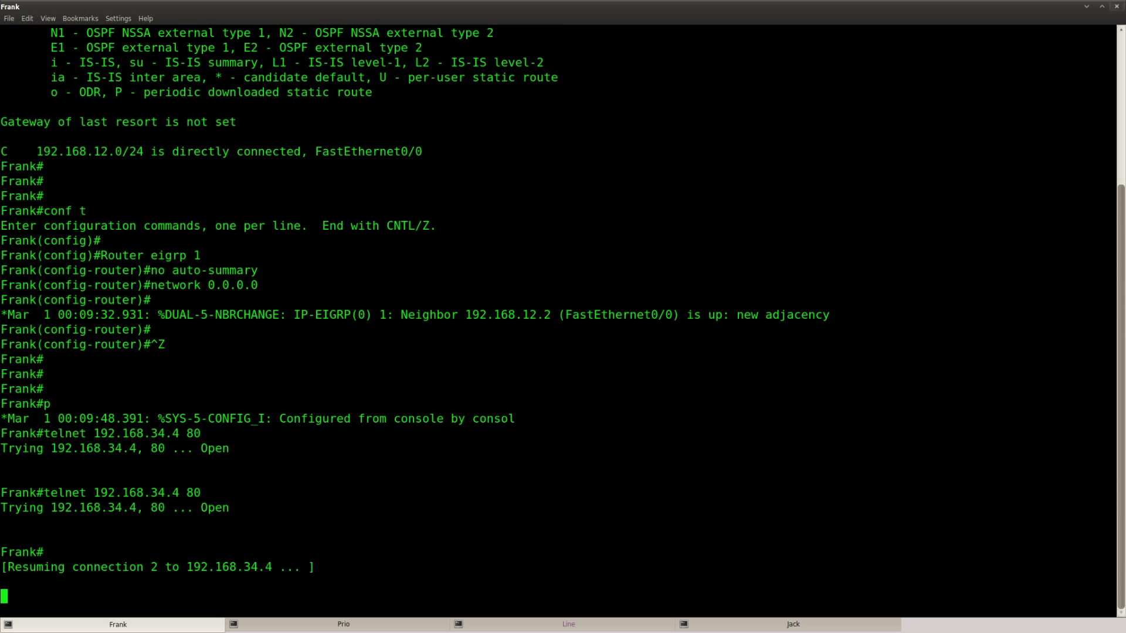
key("Return")
Step: Start ping 192.168.34.4 repeat 9999 from Frank
type("ping 19")
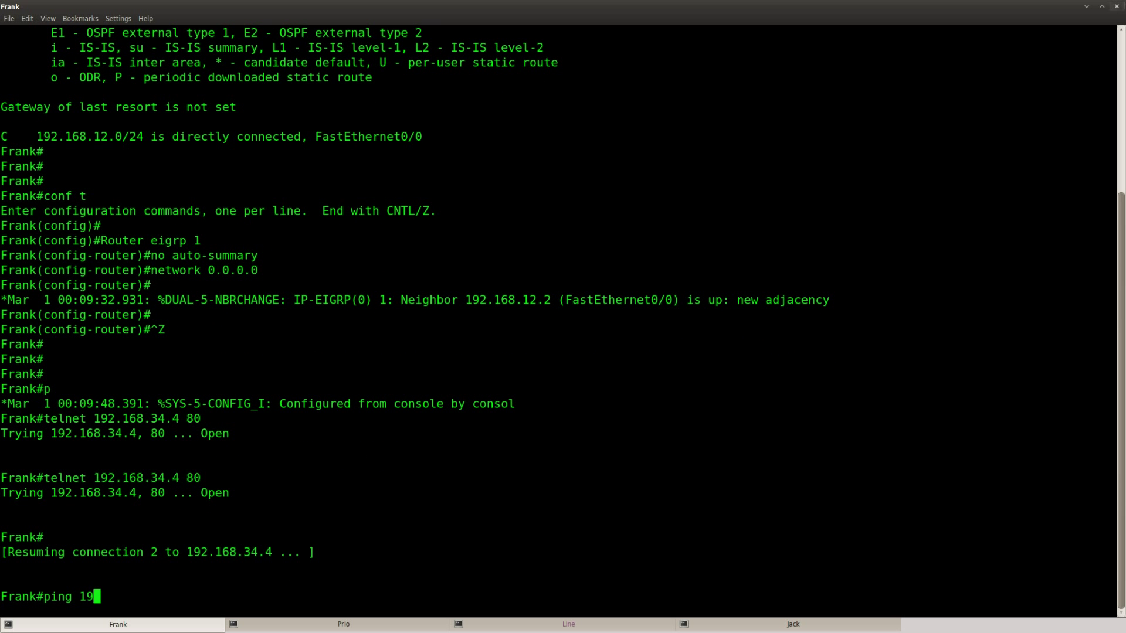
type("2.168.")
type("34.4 ")
type("rep")
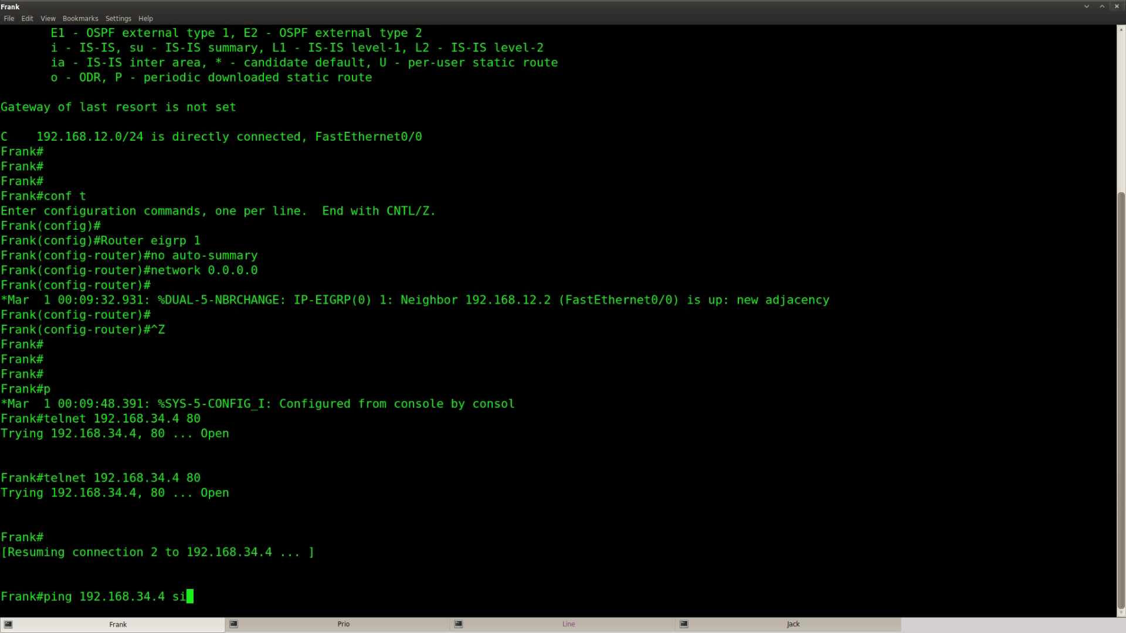
key("Tab")
type("9999")
key("Return")
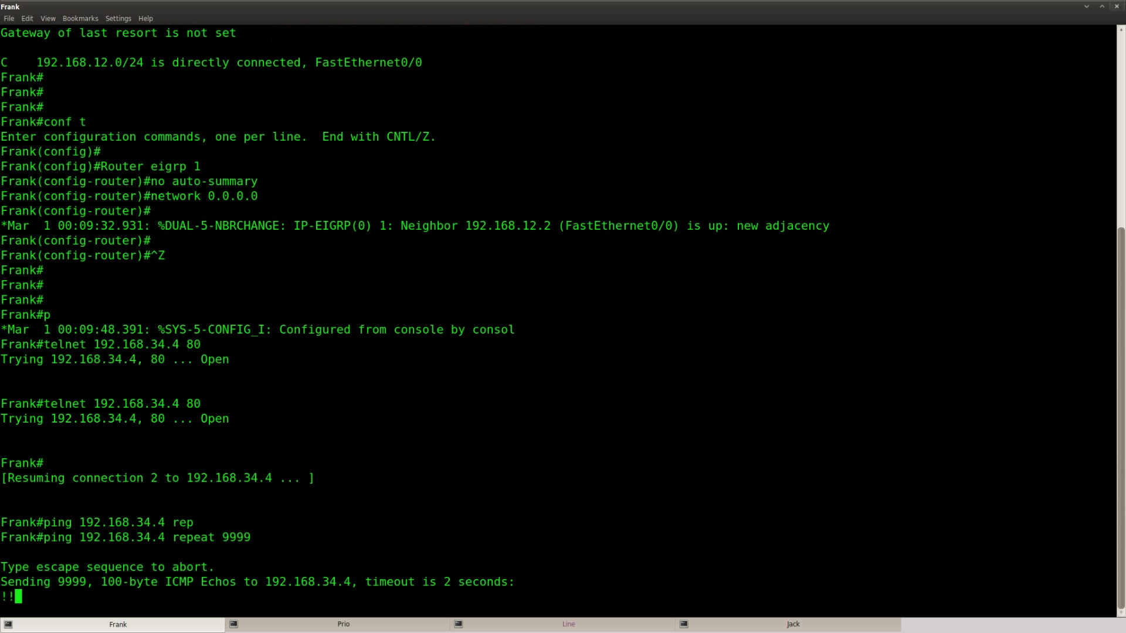
Step: On Prio, rerun do show policy-map int s0/0 and highlight the HTTP class's 279 packets
left_click(347, 626)
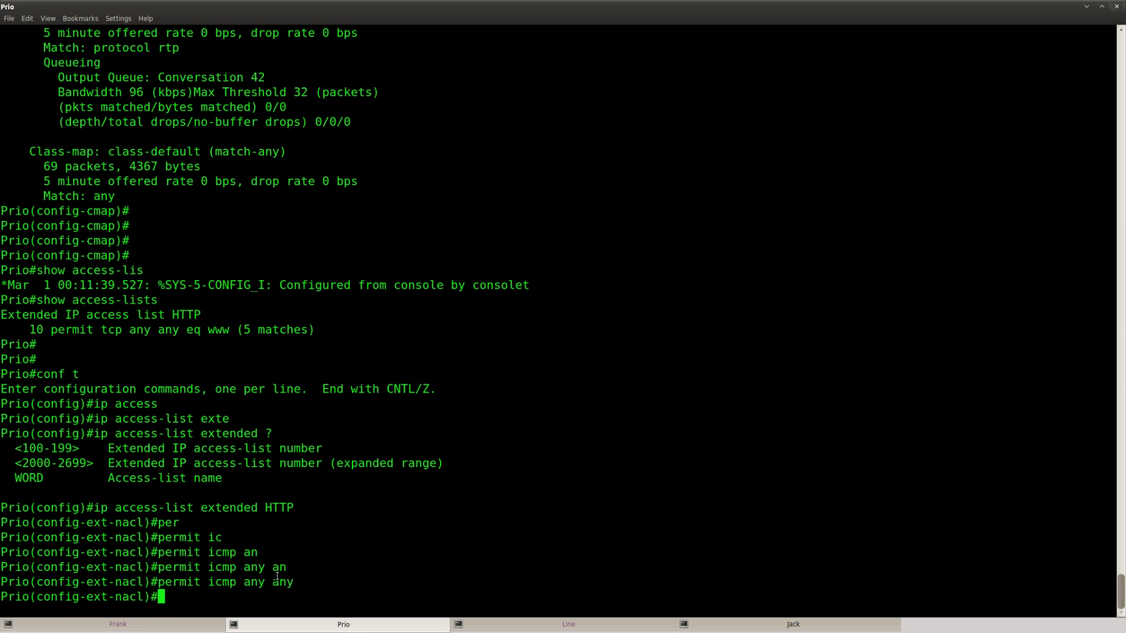
key("Up")
key("Up")
key("Up")
key("Up")
key("Up")
key("Up")
key("Return")
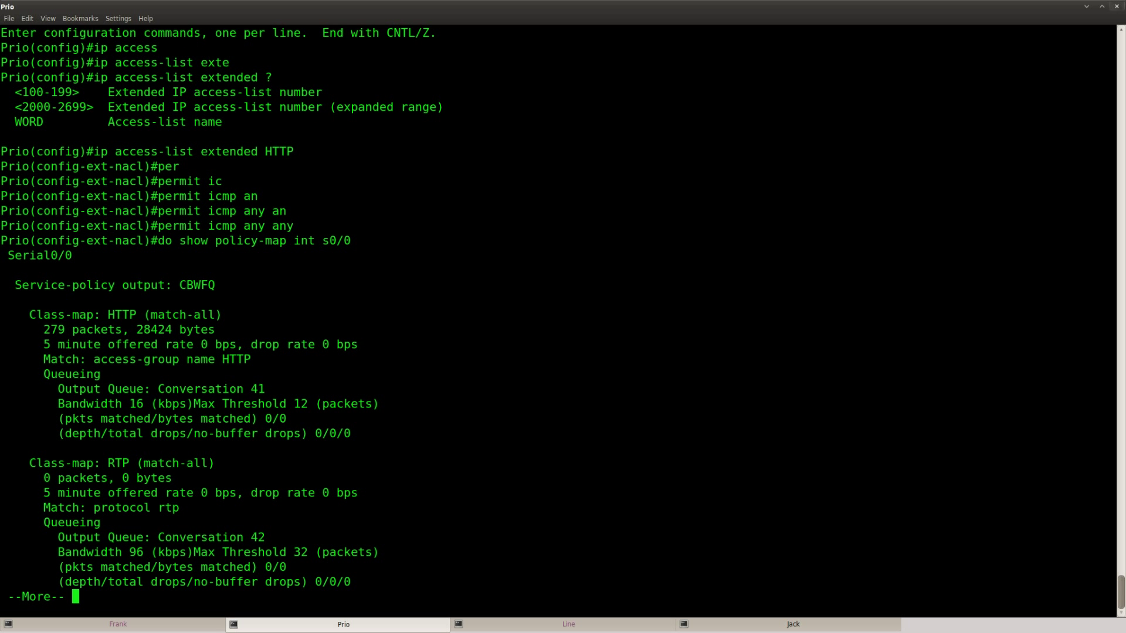
left_click_drag(217, 333, 42, 327)
left_click_drag(136, 315, 28, 315)
left_click(206, 430)
Step: Rerun the policy-map check repeatedly to watch the HTTP counters climb toward 1504 packets
key("q")
key("Up")
key("Return")
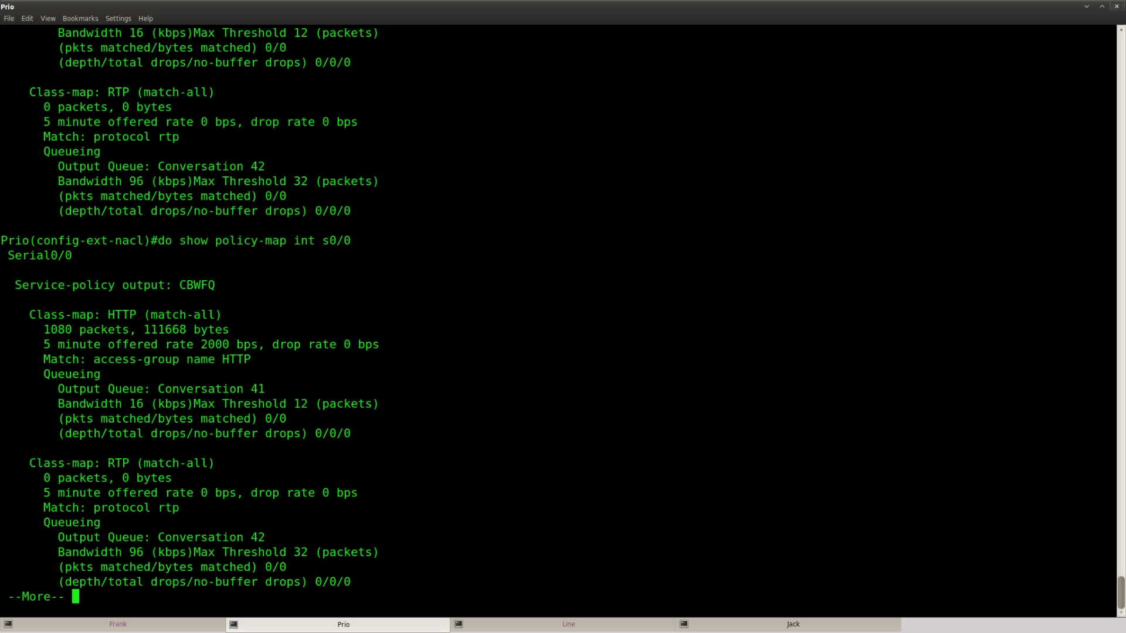
key("q")
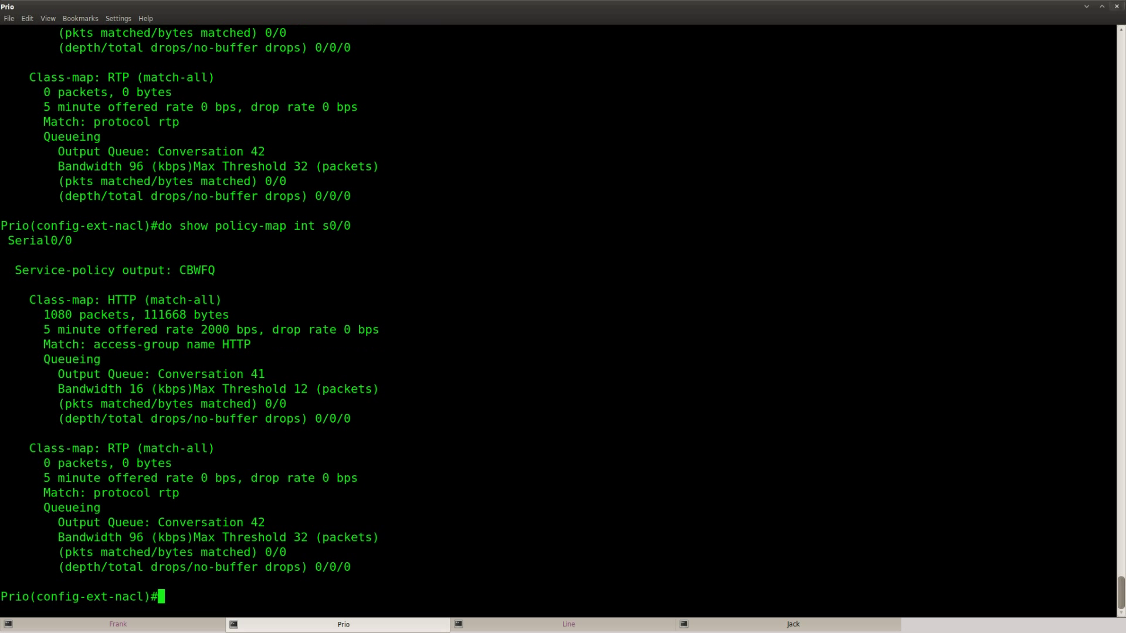
key("Up")
key("Return")
key("q")
key("Up")
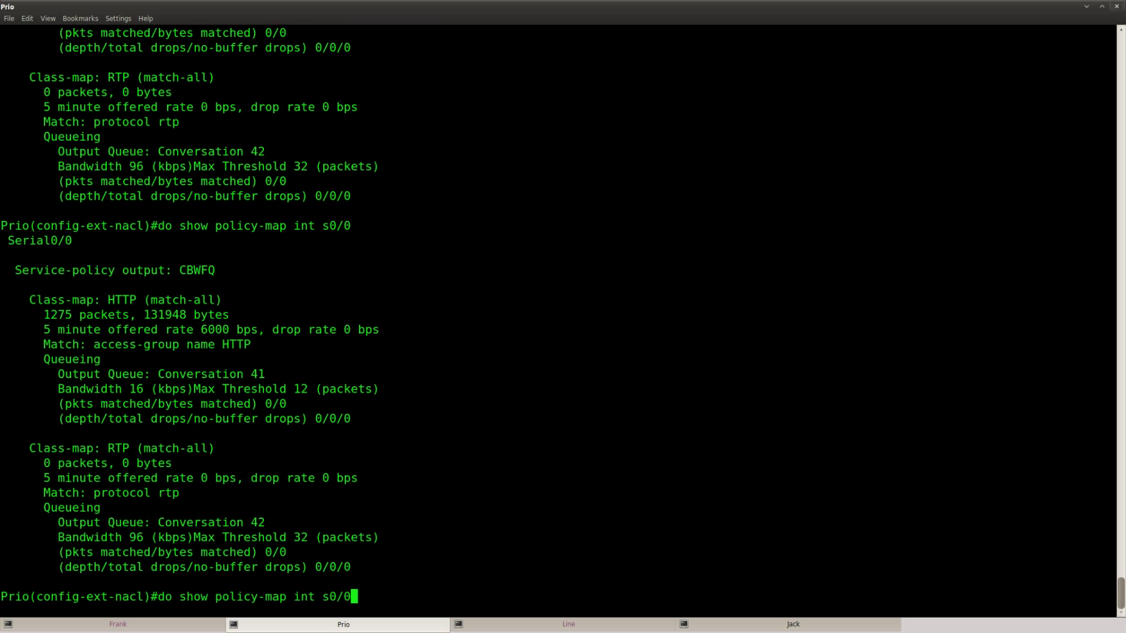
key("Return")
key("q")
key("Up")
key("Return")
key("q")
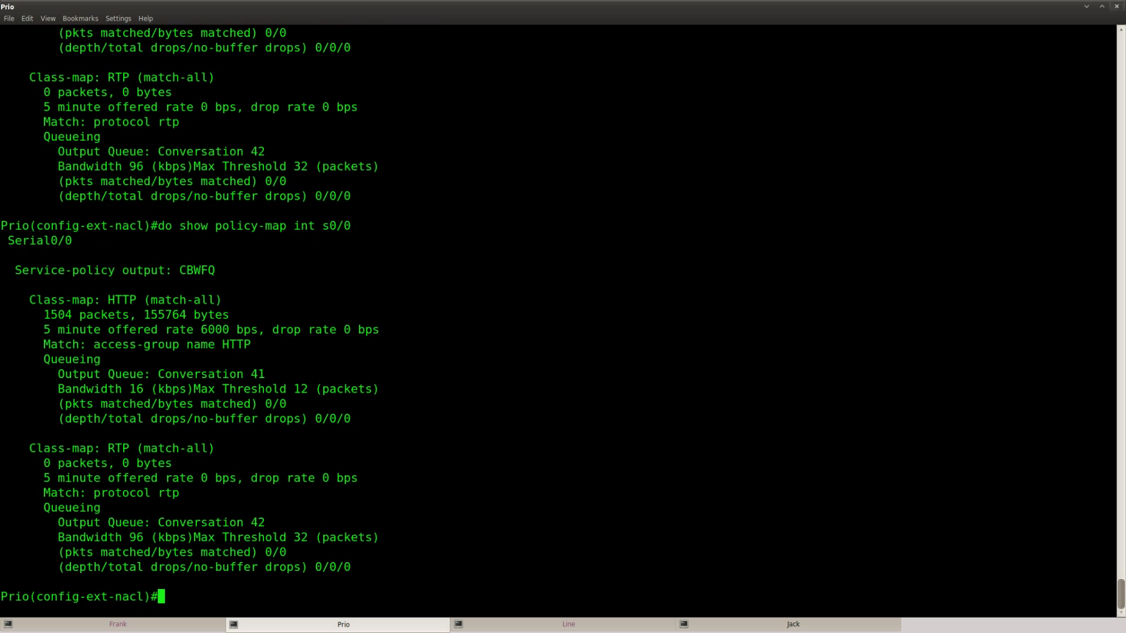
Step: Switch to Frank and stop the running ping with Ctrl+Shift+6
key("shift+Left")
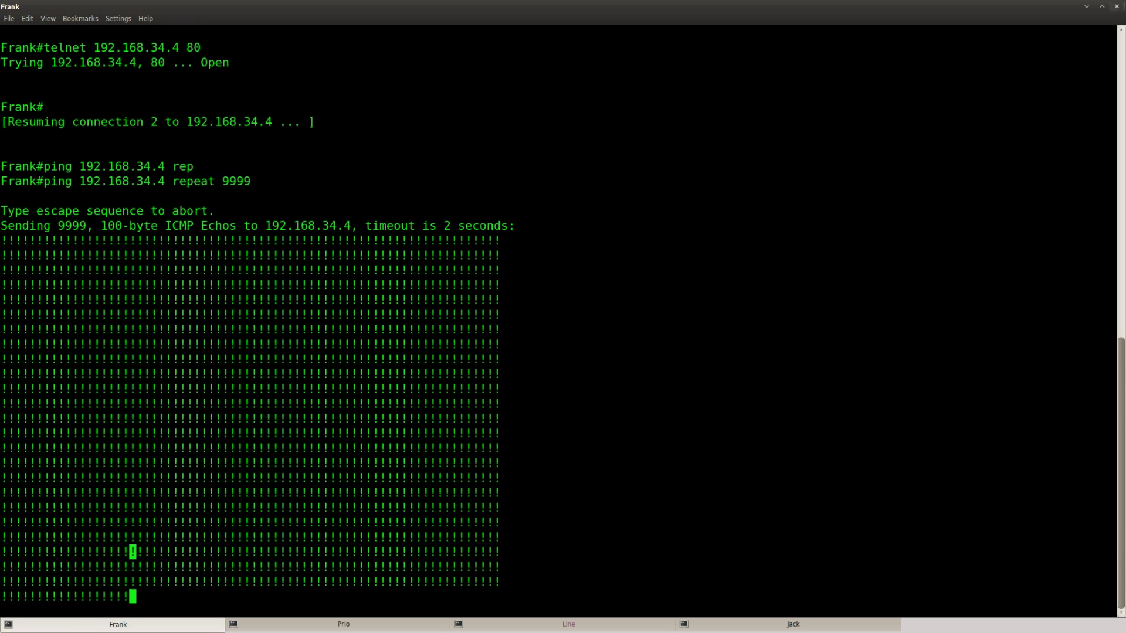
key("ctrl+shift+6")
key("Up")
Step: On Frank, start a stream of 15000-byte pings to 192.168.34.4 (repeat 9999)
type("size")
key("Tab")
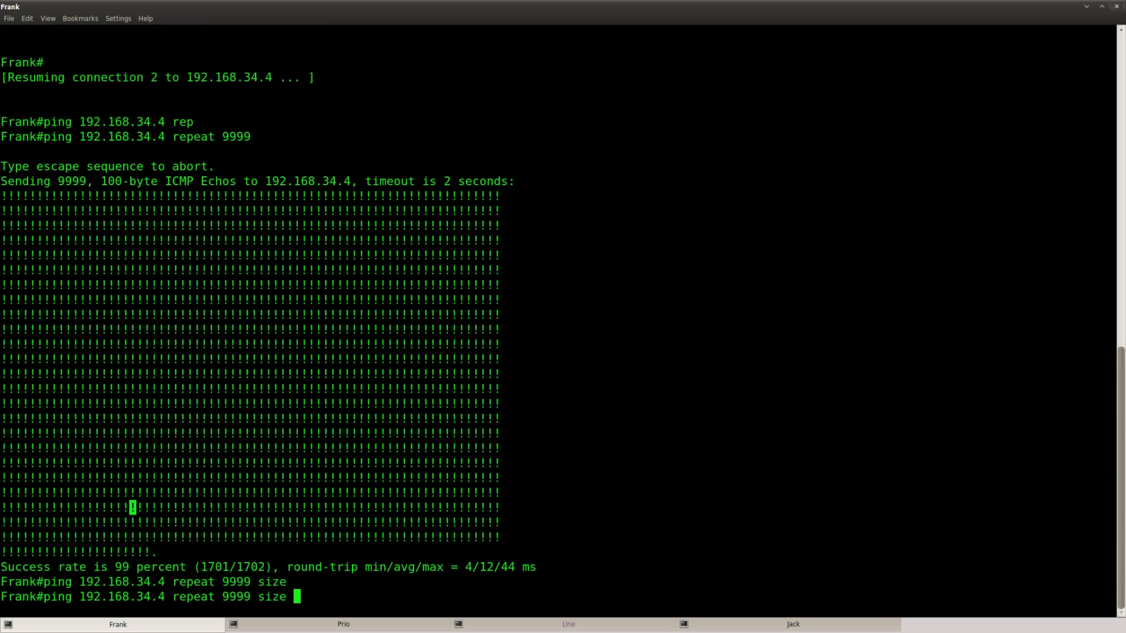
type("15000")
key("Return")
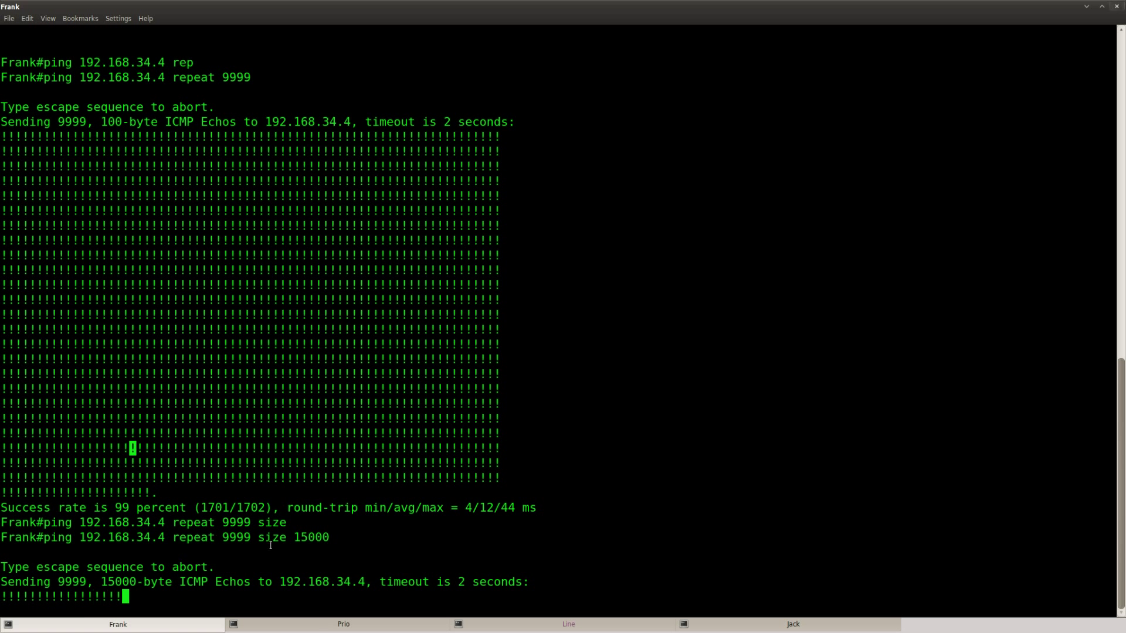
Step: On Prio, repeatedly re-run 'do show policy-map int s0/0' to watch the HTTP class counters climb
key("shift+Right")
key("Up")
key("Return")
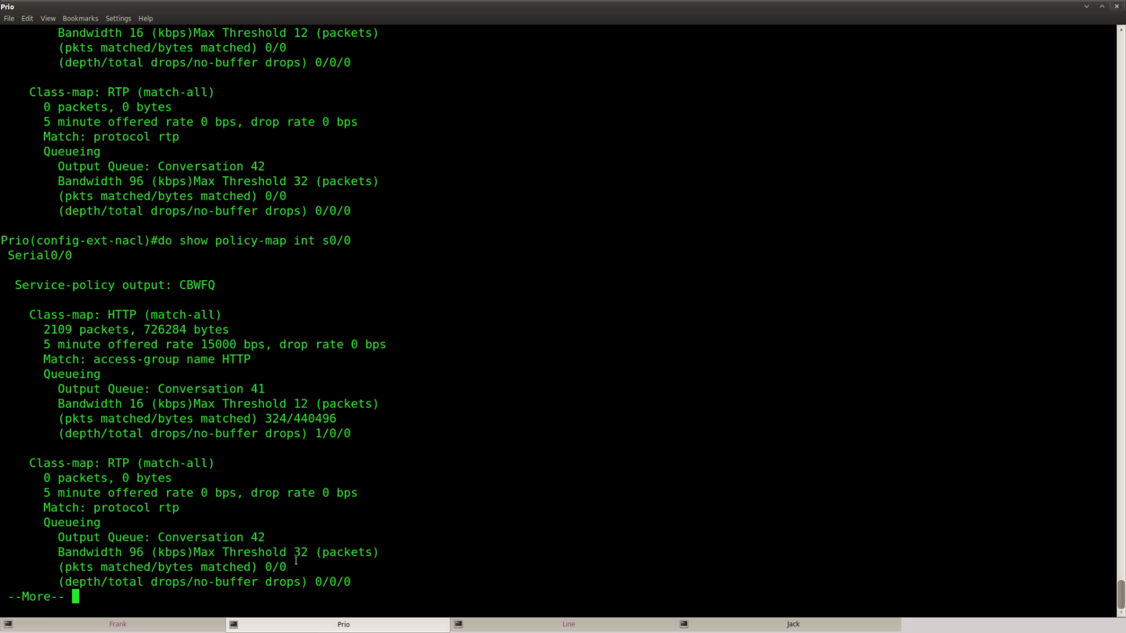
key("q")
key("Up")
key("Return")
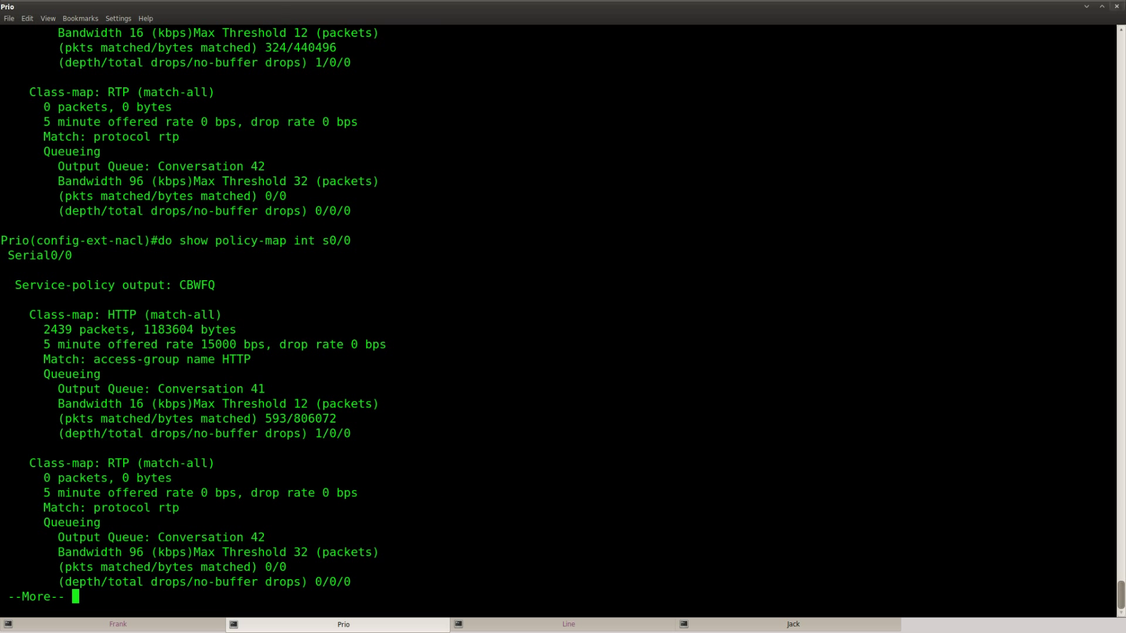
key("q")
key("Up")
key("Return")
key("q")
key("Up")
key("Return")
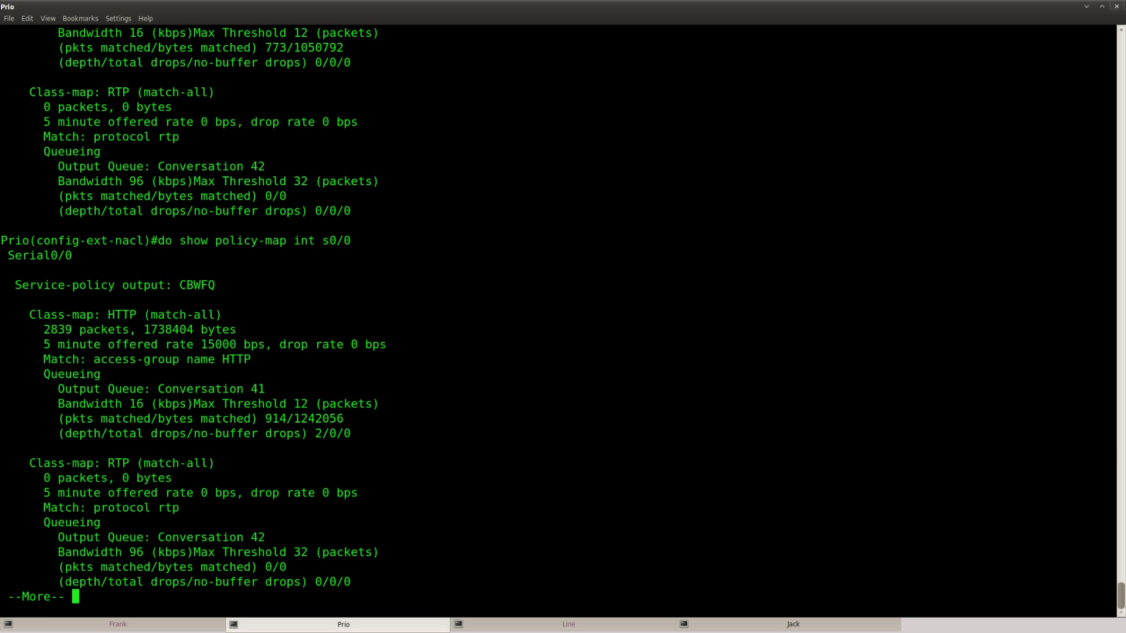
key("q")
key("Up")
key("Return")
key("q")
key("Up")
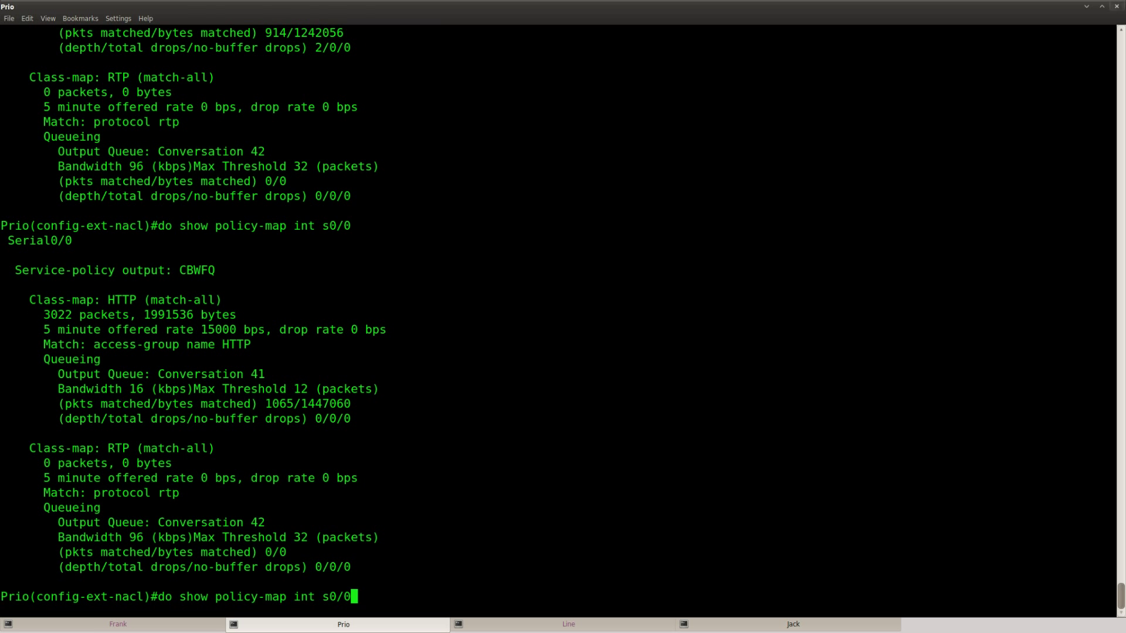
key("Return")
key("q")
key("Up")
key("Return")
key("q")
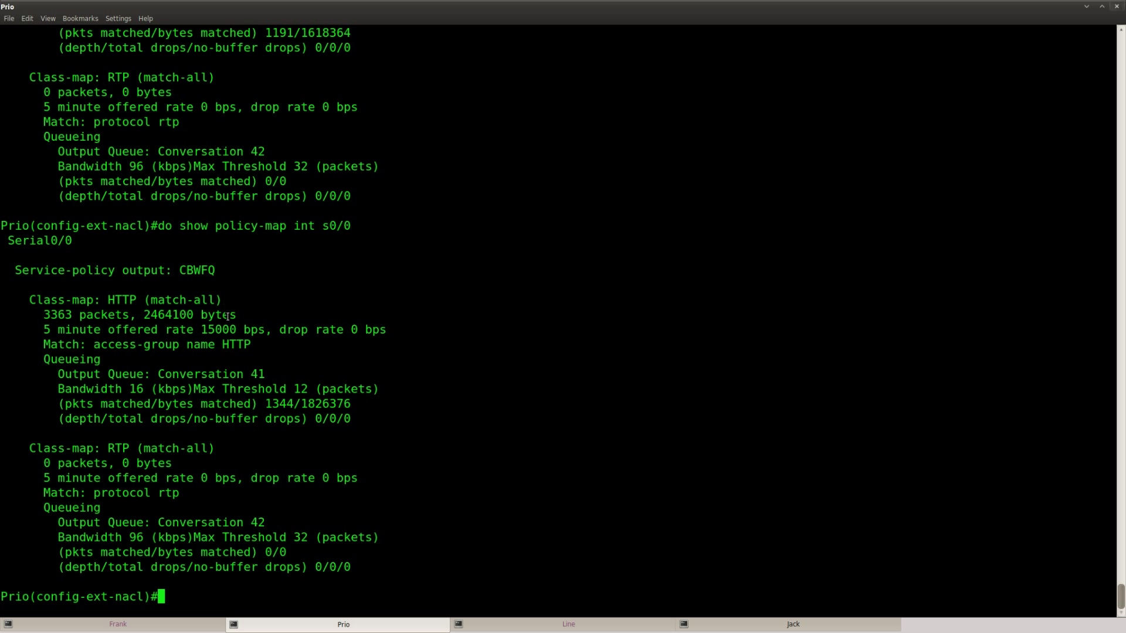
Step: Keep refreshing and highlight HTTP rate, bytes and queue lines: 6780 packets, 179000 bps, 4 drops
left_click_drag(385, 329, 47, 331)
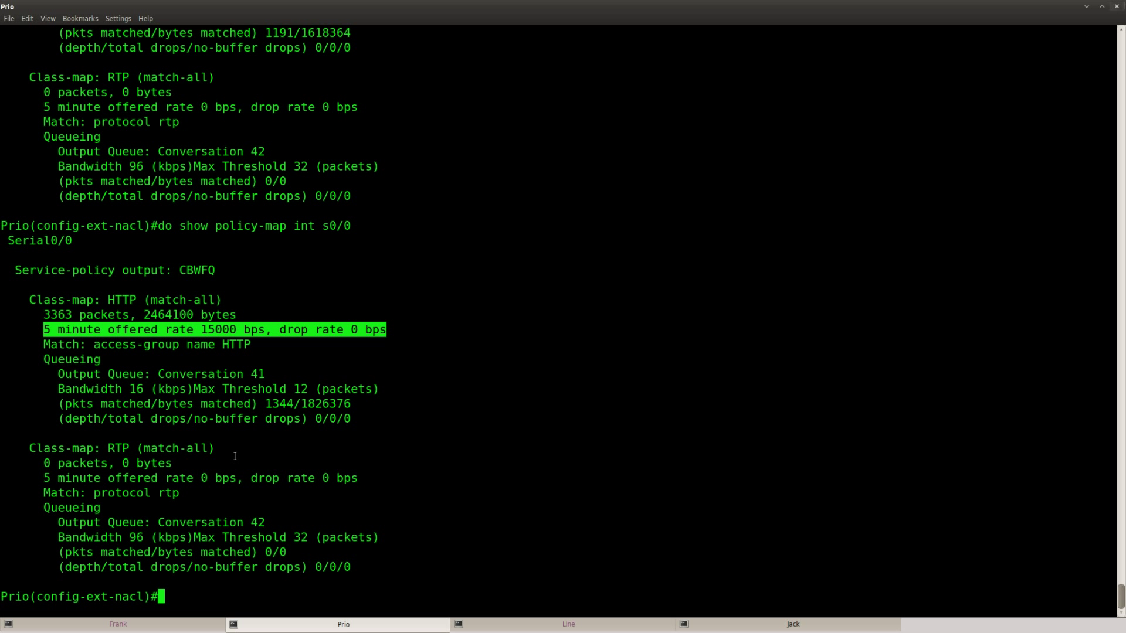
key("Up")
key("Return")
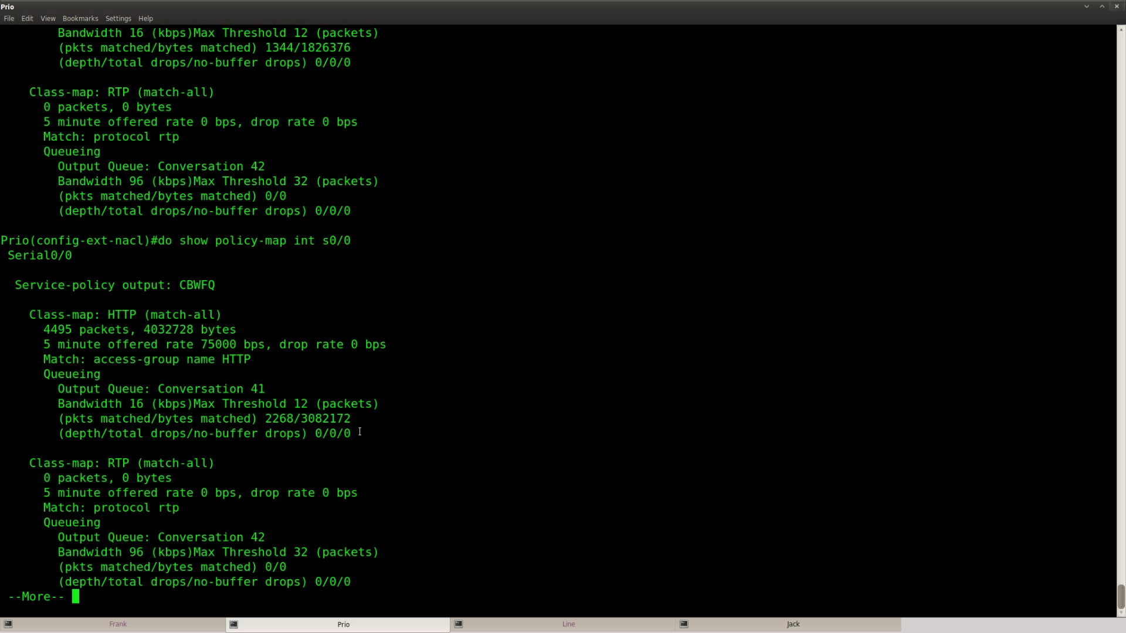
left_click_drag(351, 434, 2, 243)
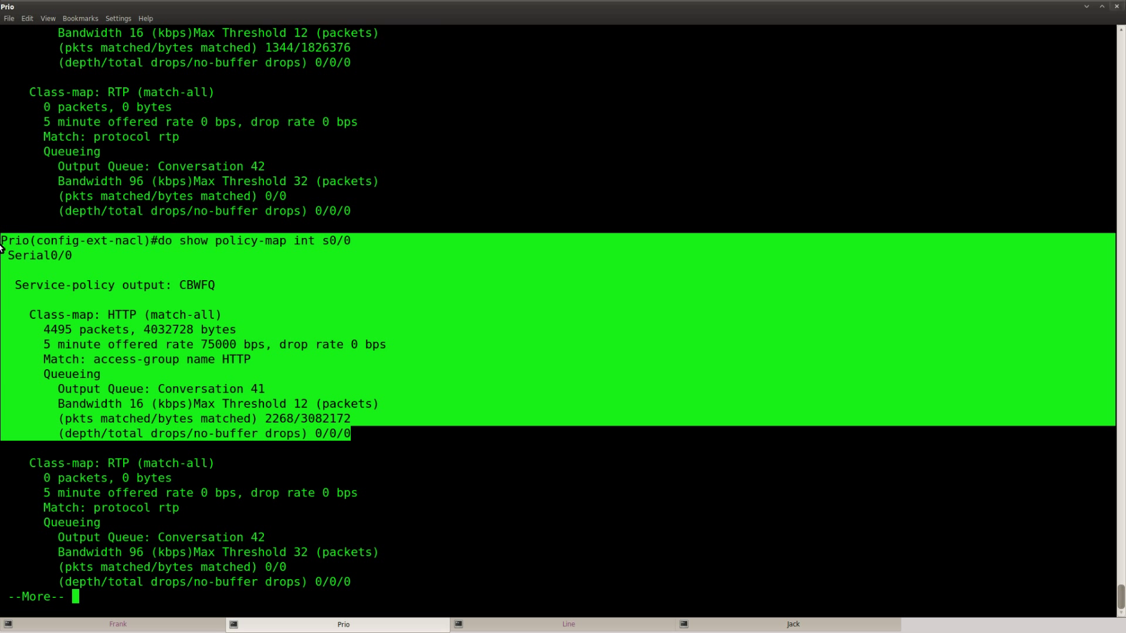
left_click(246, 398)
key("q")
key("Return")
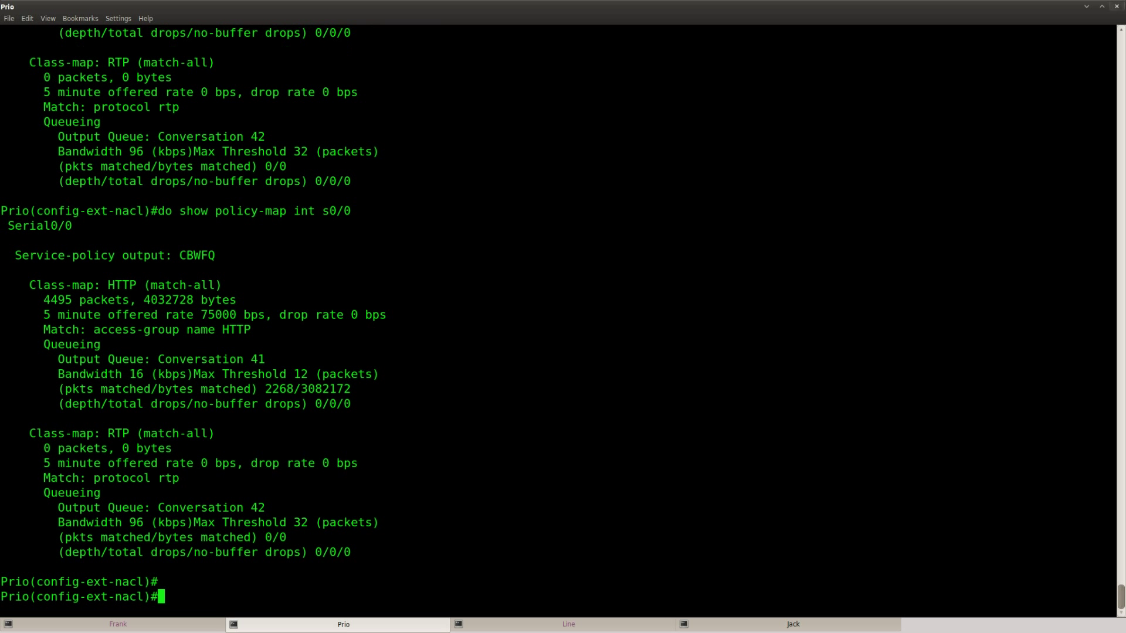
key("Up")
key("Return")
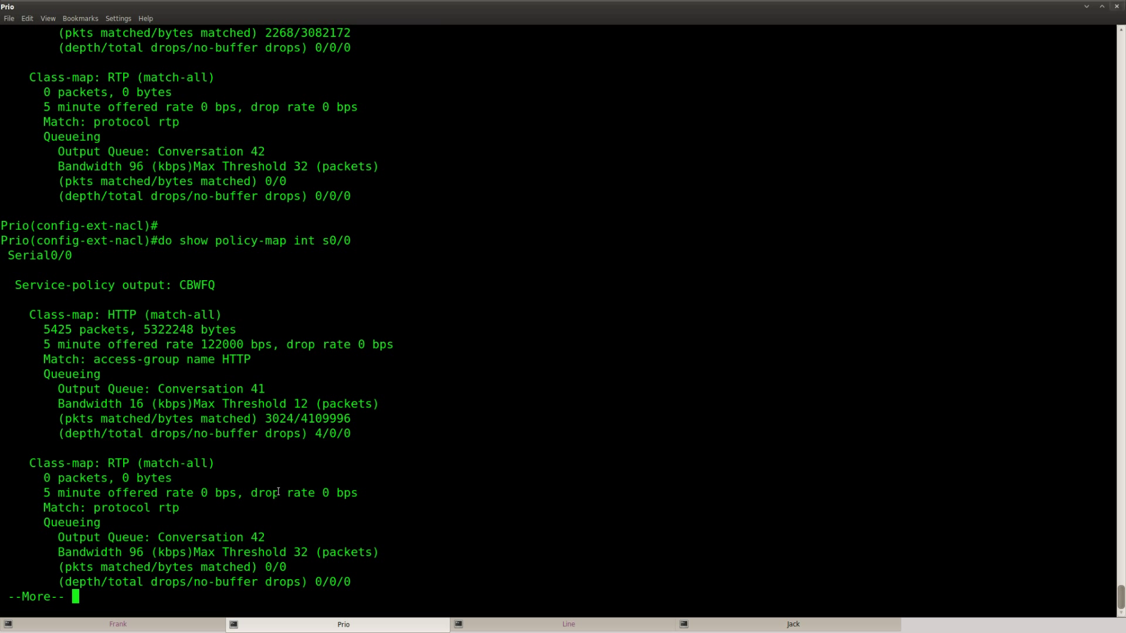
key("q")
key("Up")
key("Return")
key("q")
key("Up")
key("Return")
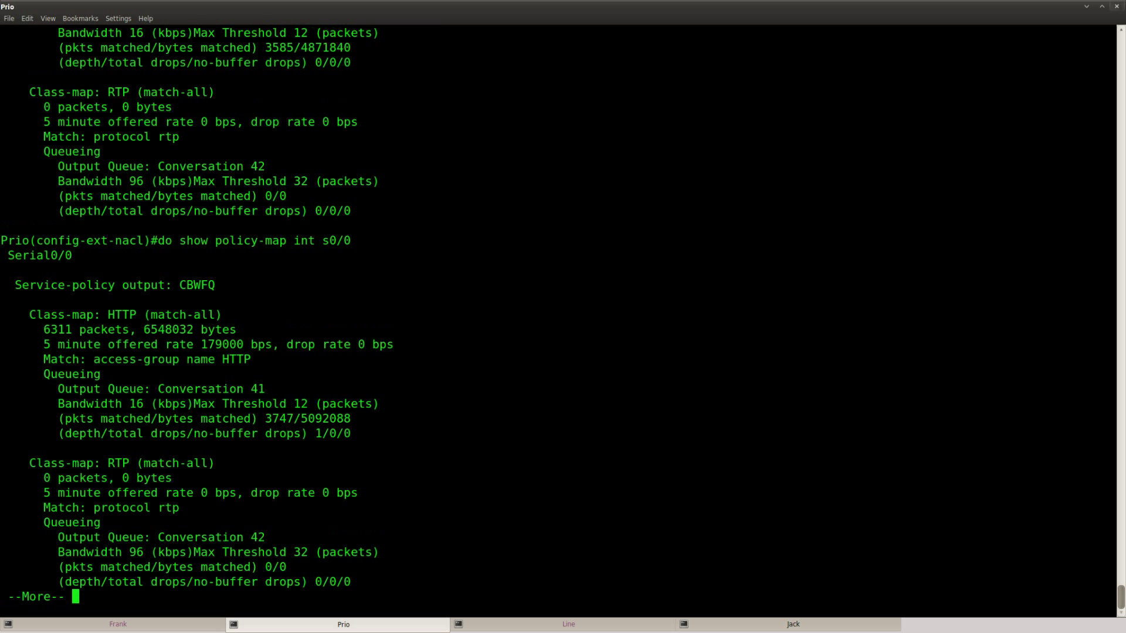
key("q")
key("Up")
key("Return")
key("q")
key("Up")
key("Return")
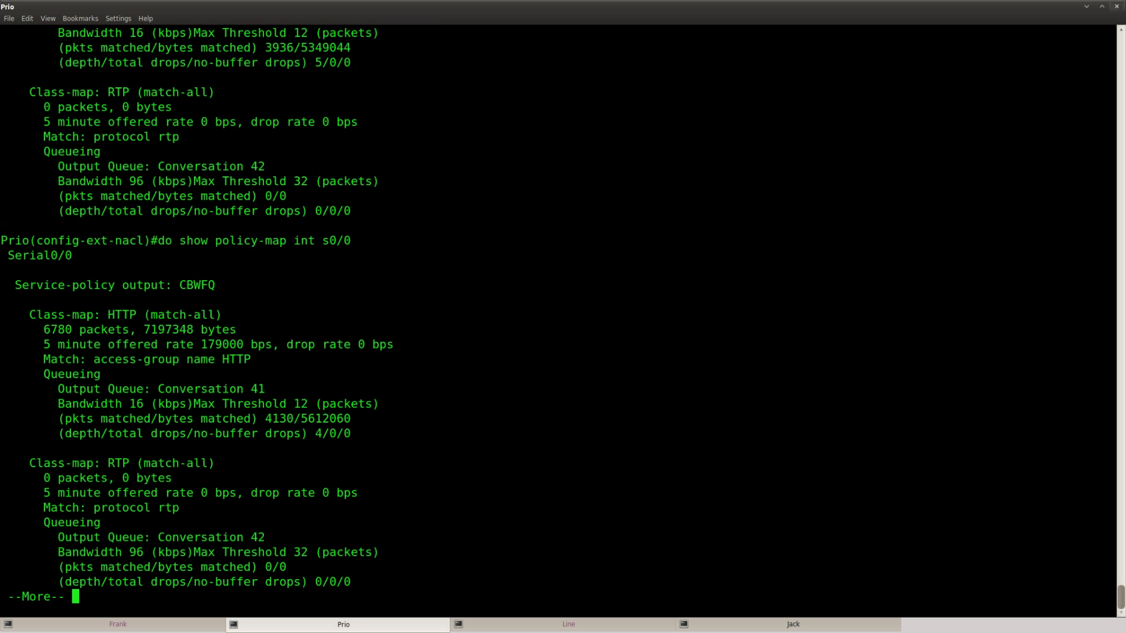
left_click_drag(78, 420, 350, 419)
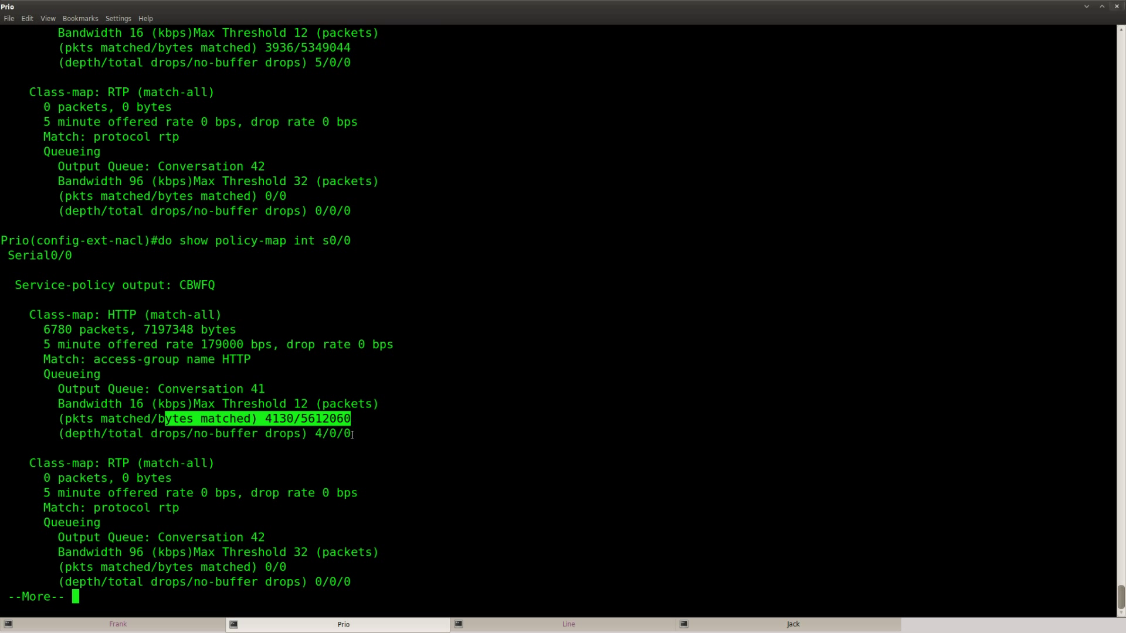
left_click_drag(352, 434, 59, 434)
Step: Re-run Prio's Serial0/0 statistics through class-default, showing HTTP at 10866 packets and 326000 bps
left_click(327, 469)
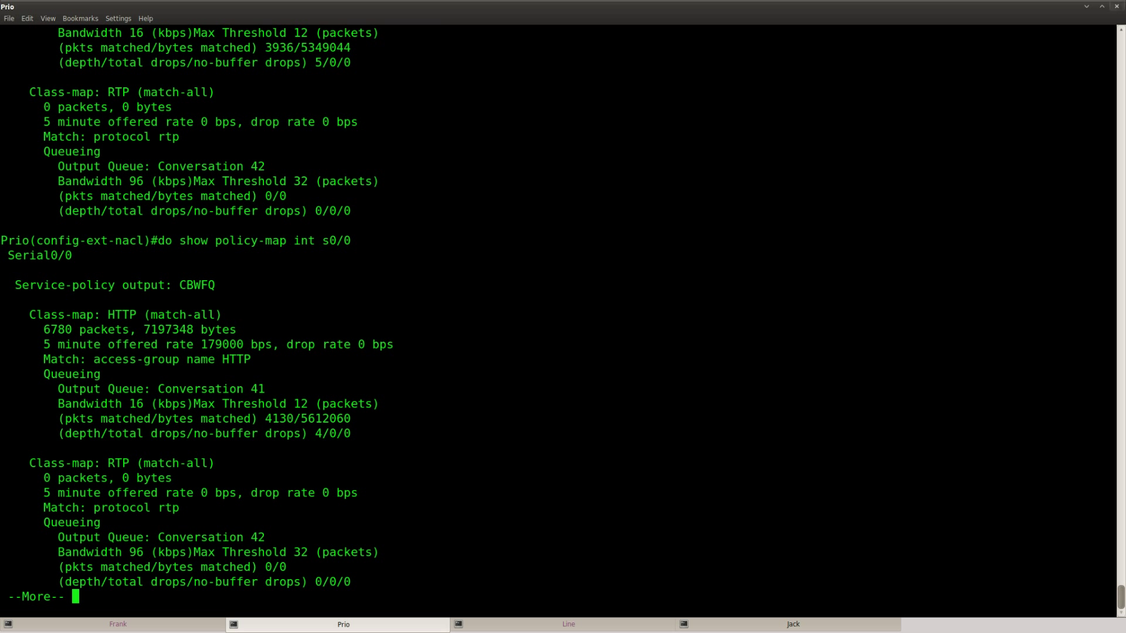
key("space")
key("Up")
key("Return")
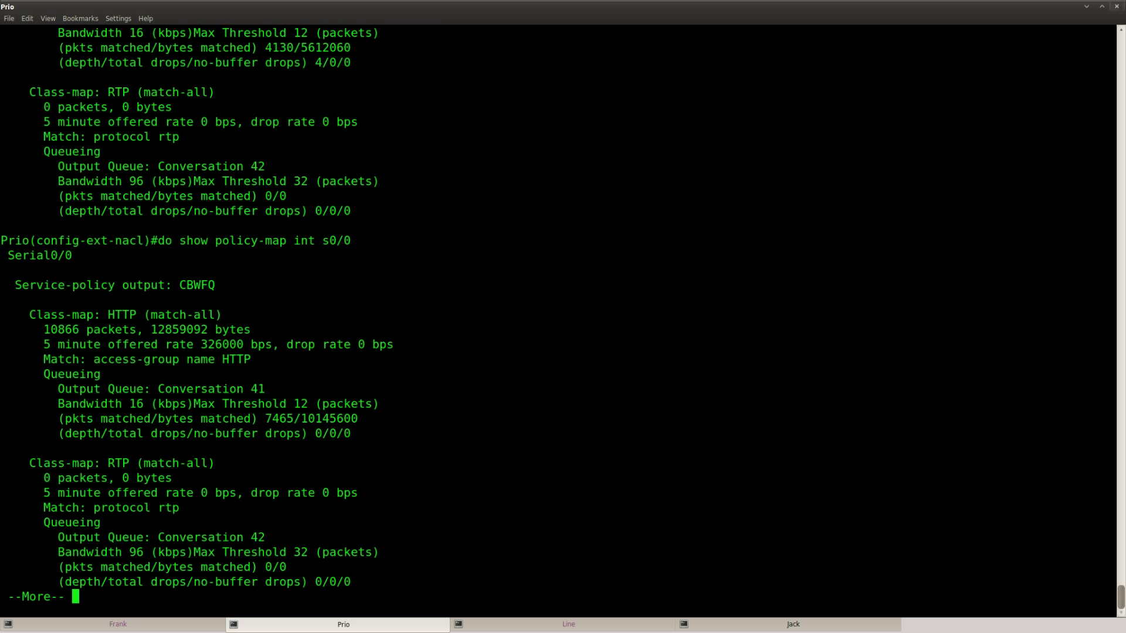
key("space")
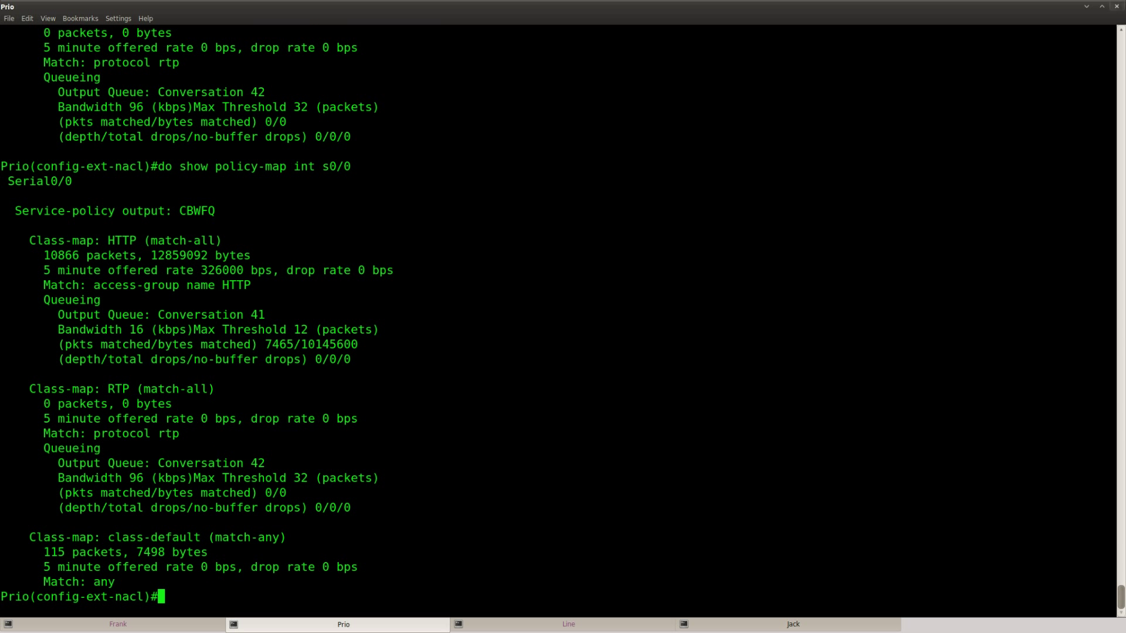
key("ctrl+z")
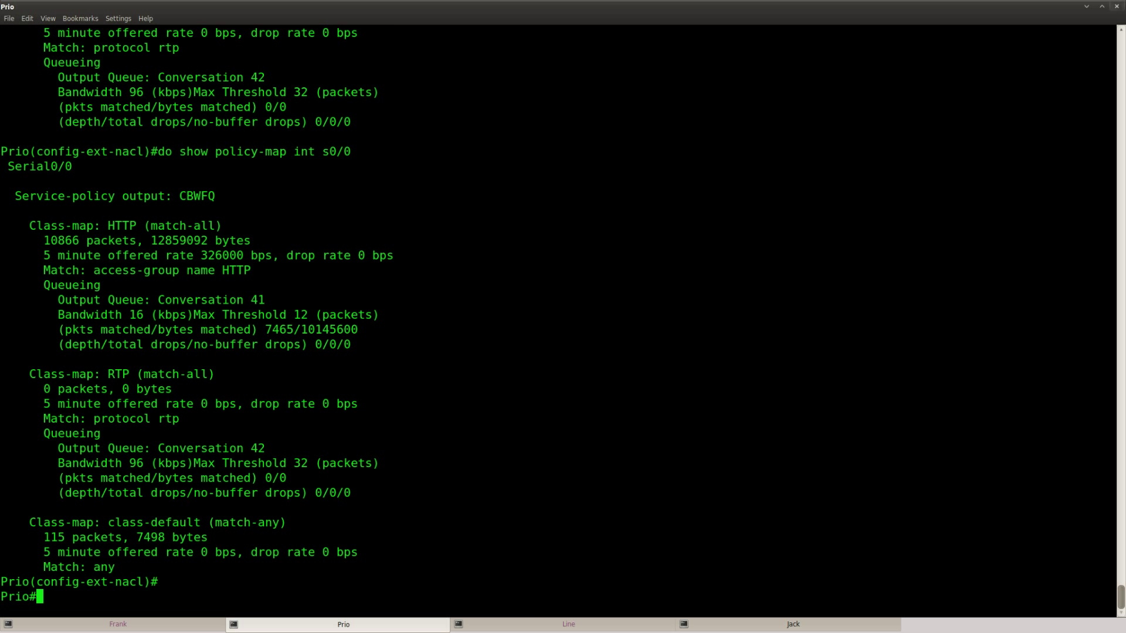
Step: Remove 'permit icmp any any' from Prio's HTTP access list, then bring up Firefox's CBWFQ lab page
type("conf t")
key("Return")
key("Return")
key("Up")
key("Up")
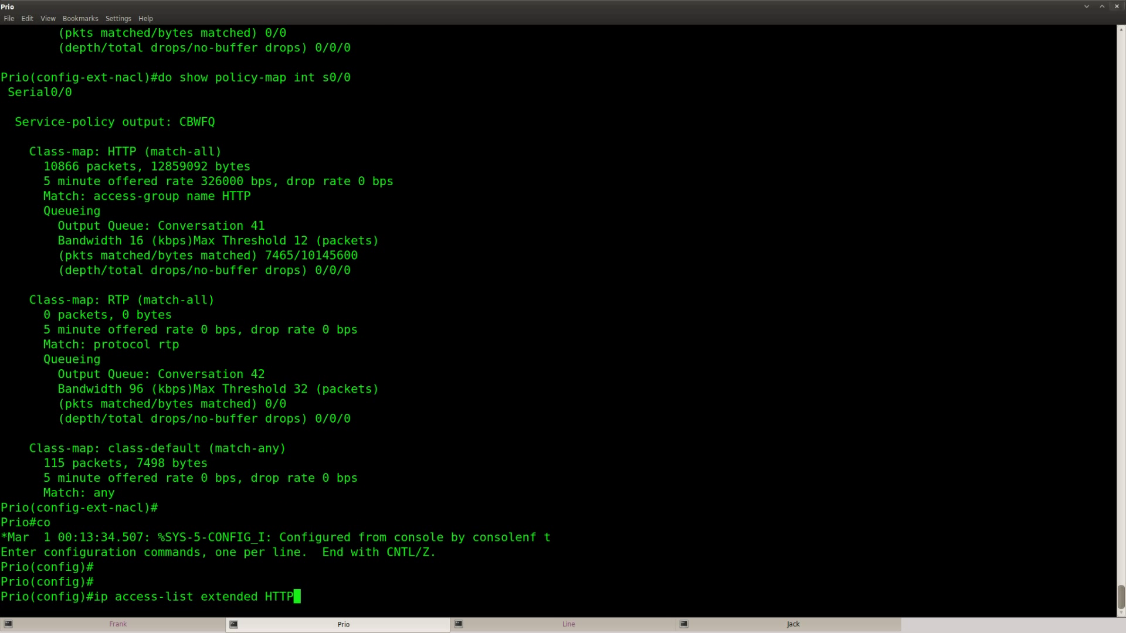
key("Up")
key("Down")
key("Return")
key("Up")
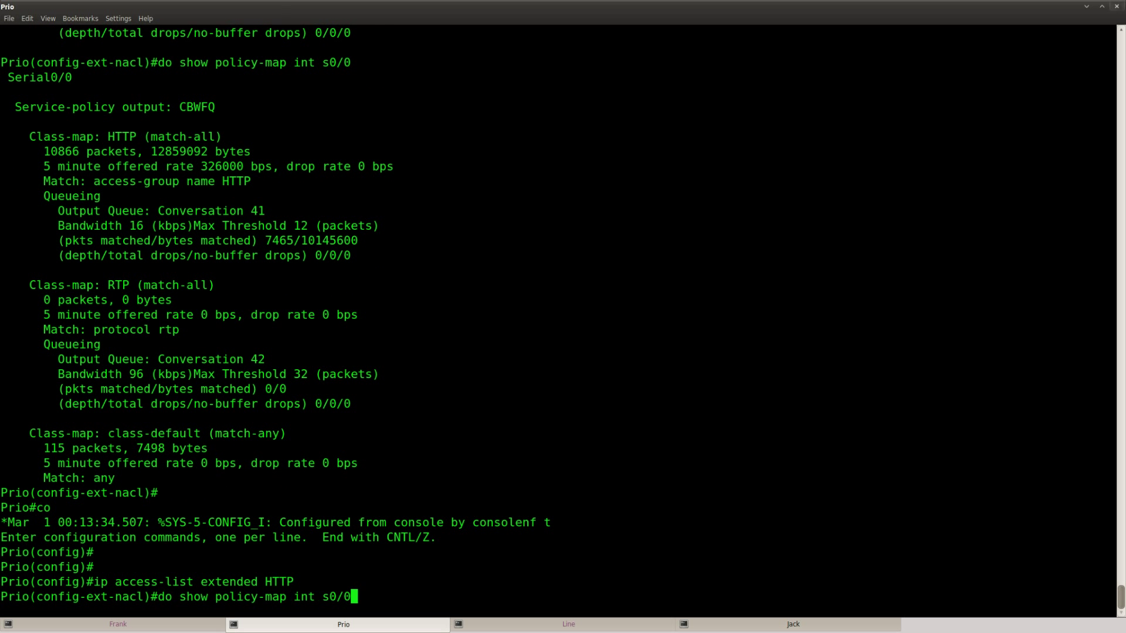
key("Up")
key("ctrl+a")
type("no")
key("Return")
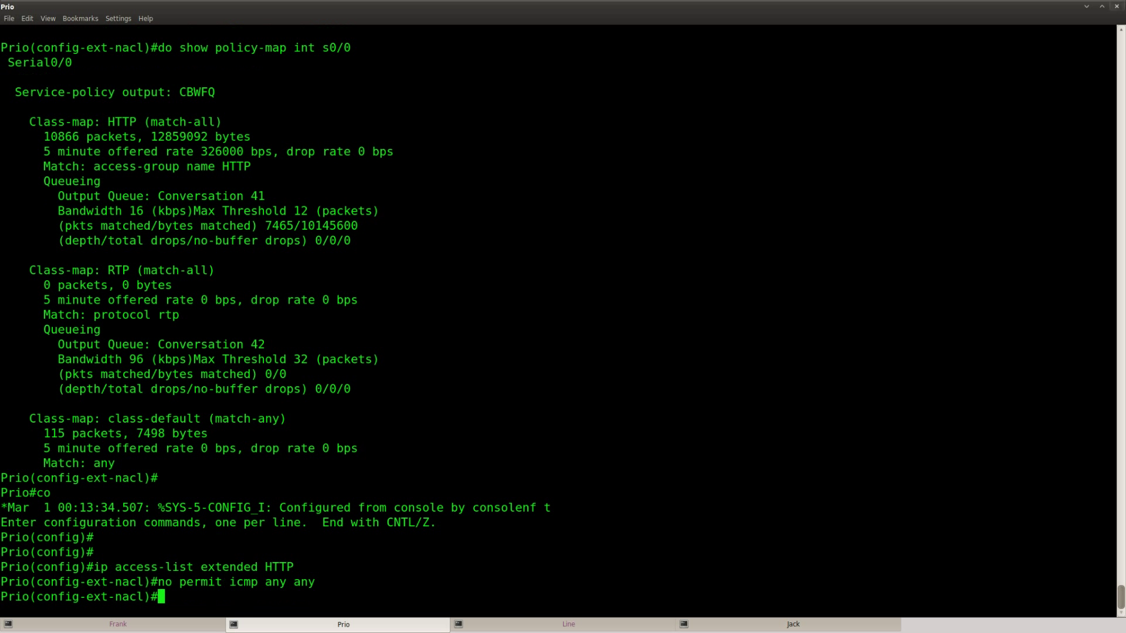
key("ctrl+z")
key("Return")
key("Return")
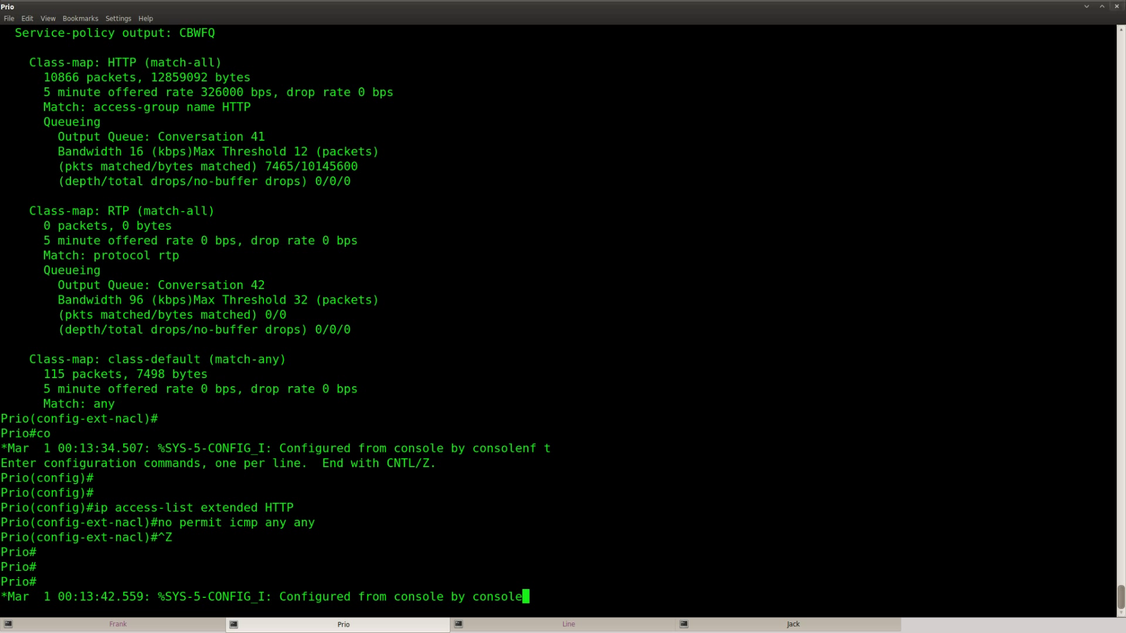
key("alt+Tab")
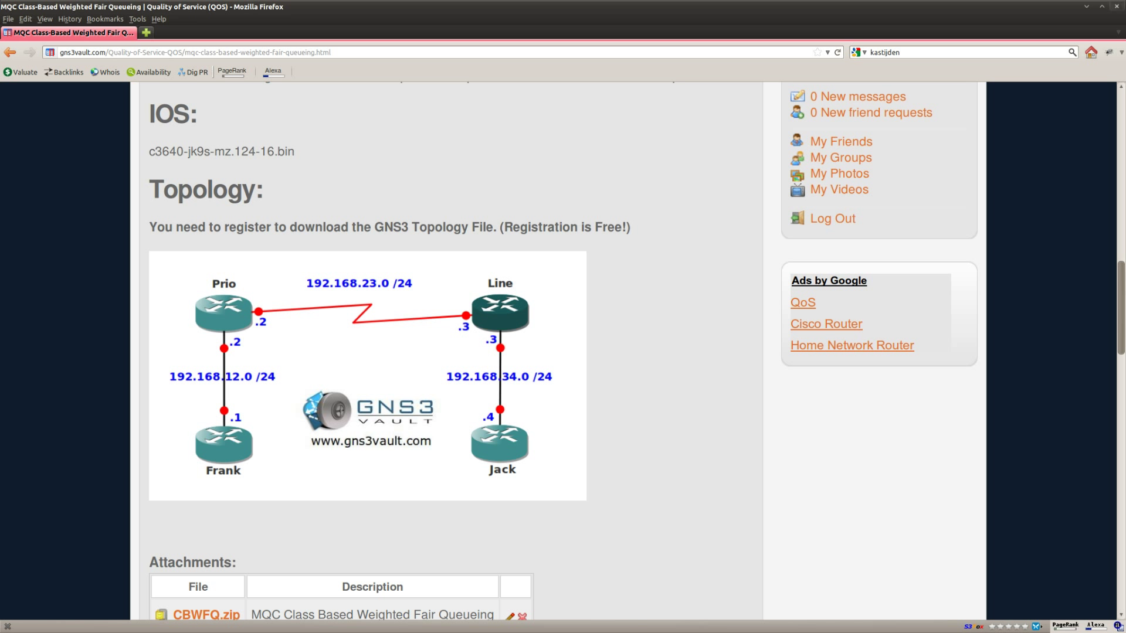